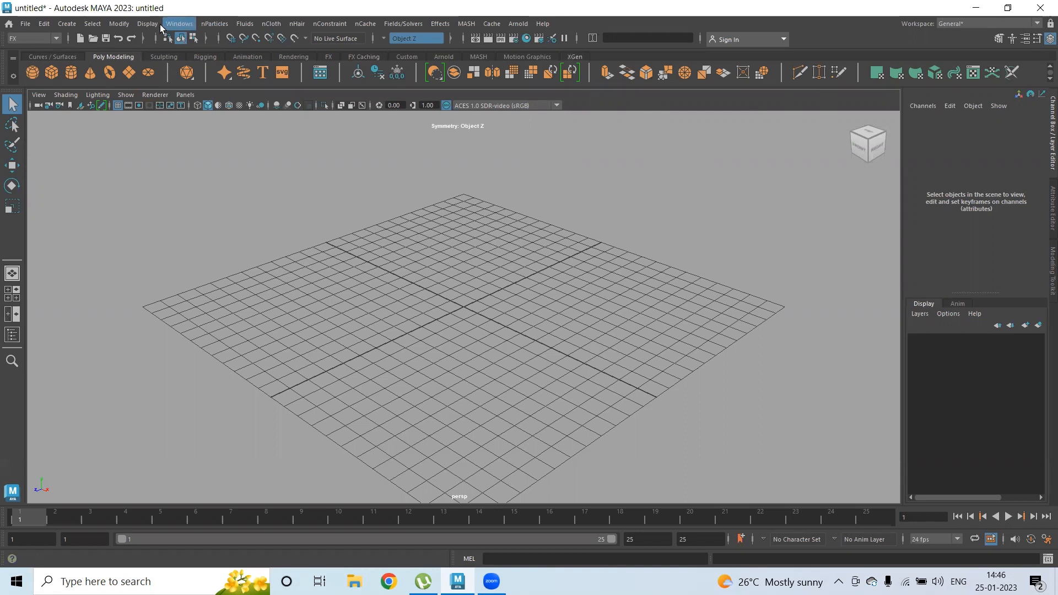
# Create a legacy particle emitter at the grid origin and set the playback range to end at frame 500.
pyautogui.click(213, 24)
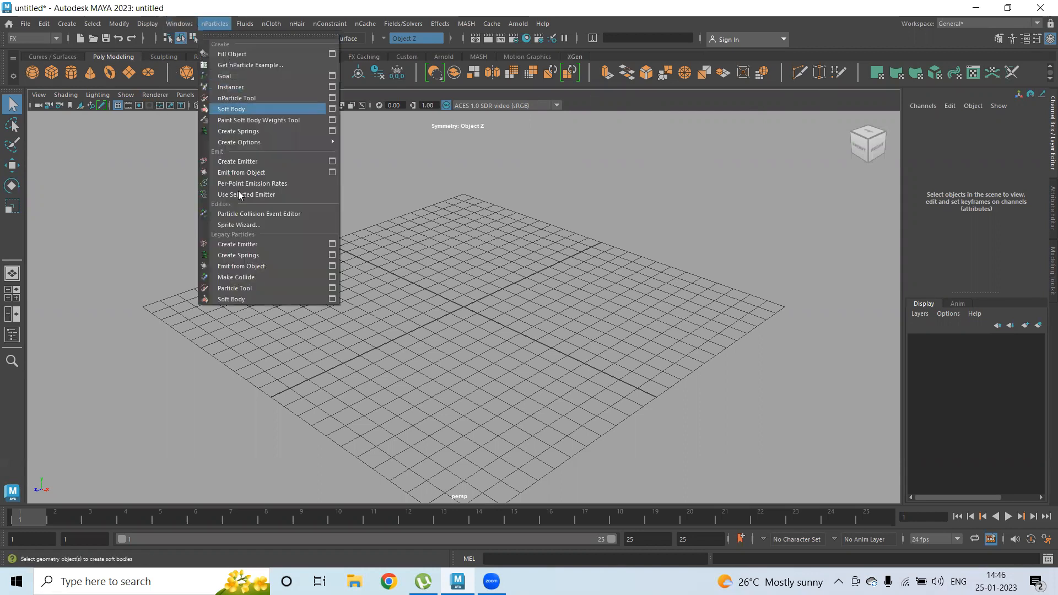
pyautogui.click(249, 244)
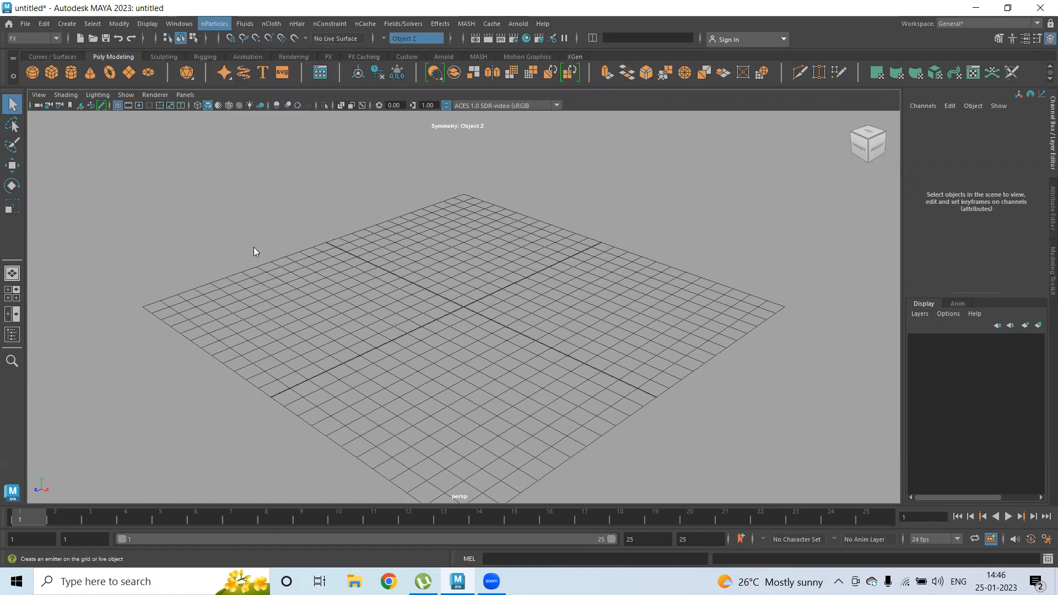
pyautogui.doubleClick(656, 539)
pyautogui.write('500')
pyautogui.press('Return')
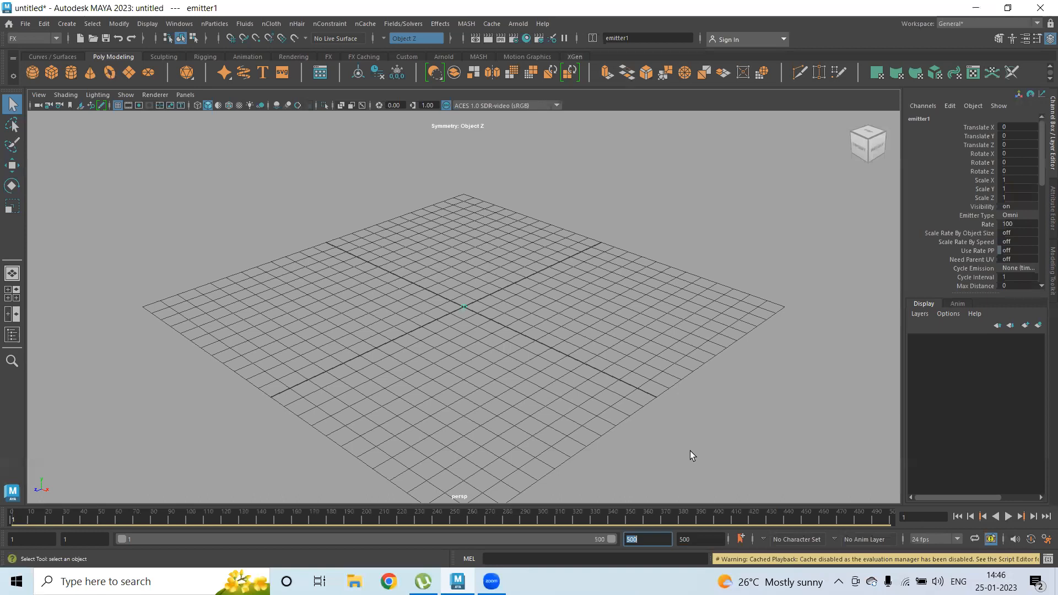
# Play the simulation briefly to preview how the new emitter gives off particles.
pyautogui.keyDown('alt'); pyautogui.moveTo(667, 357); pyautogui.dragTo(498, 359); pyautogui.keyUp('alt')
pyautogui.keyDown('alt'); pyautogui.moveTo(498, 359); pyautogui.dragTo(838, 437, button='right'); pyautogui.keyUp('alt')
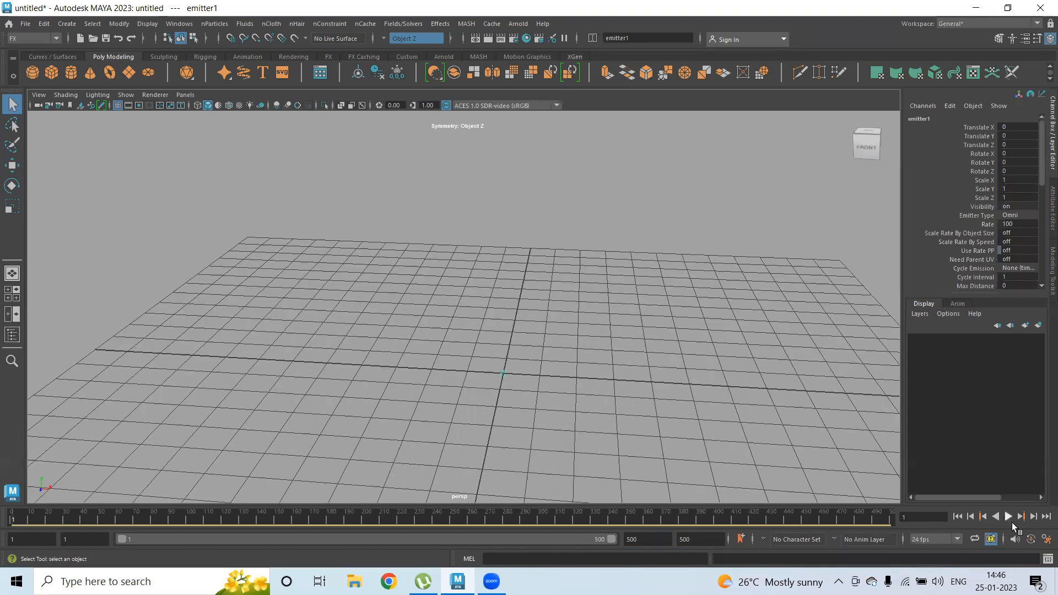
pyautogui.click(1007, 517)
pyautogui.click(1008, 517)
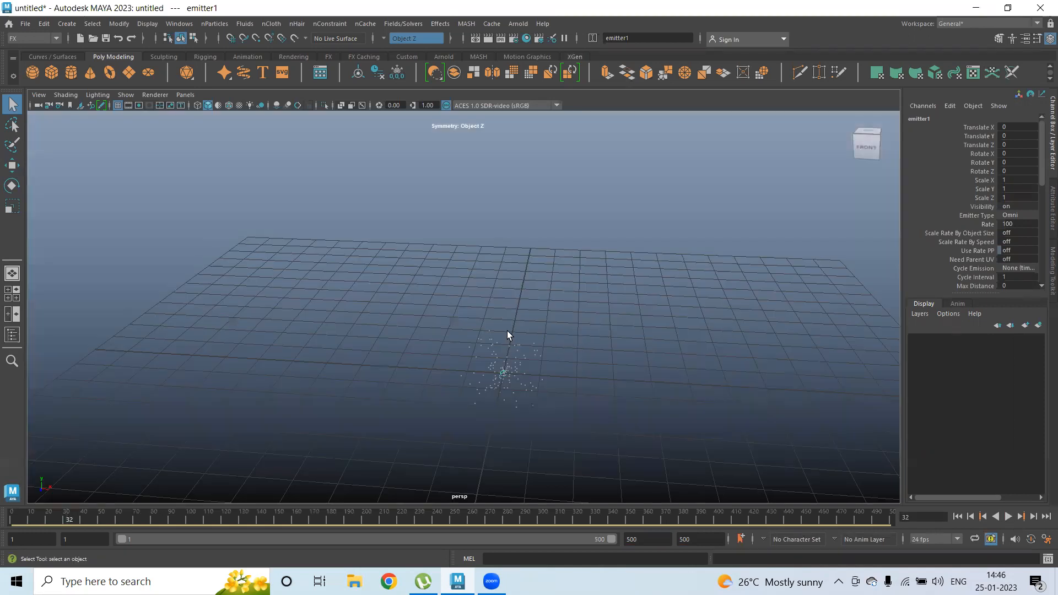
# Select the emitted particles, switch the viewport to wireframe display and replay the simulation from the first frame.
pyautogui.click(536, 356)
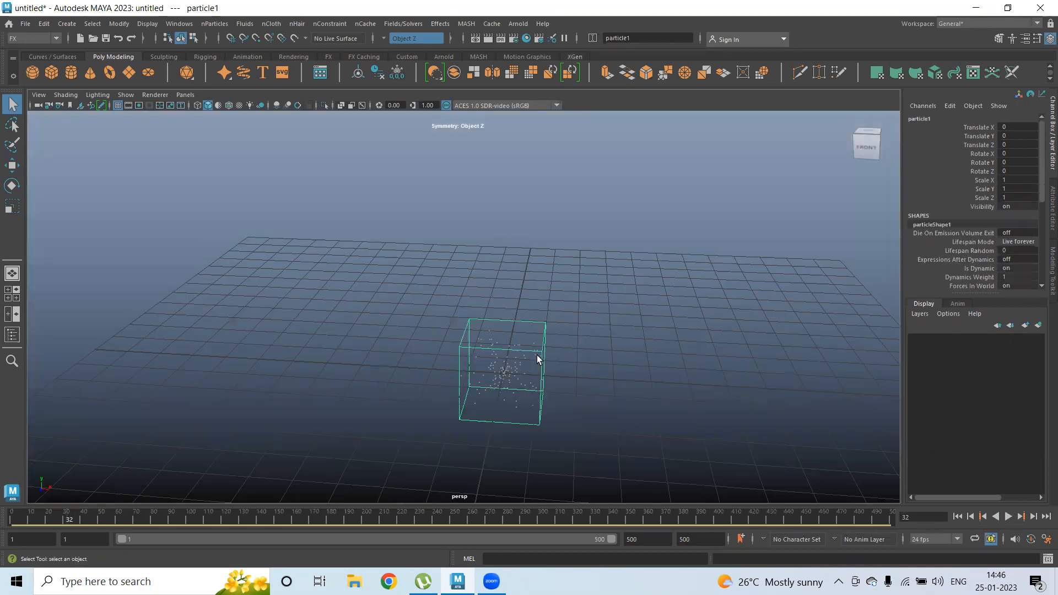
pyautogui.press('4')
pyautogui.click(957, 516)
pyautogui.click(1009, 516)
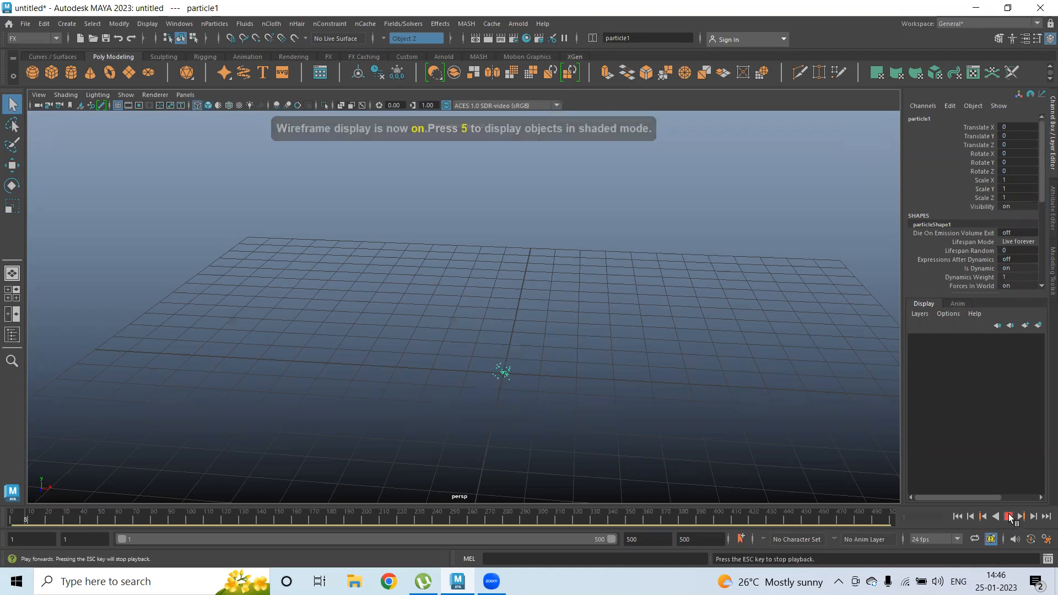
pyautogui.click(1008, 517)
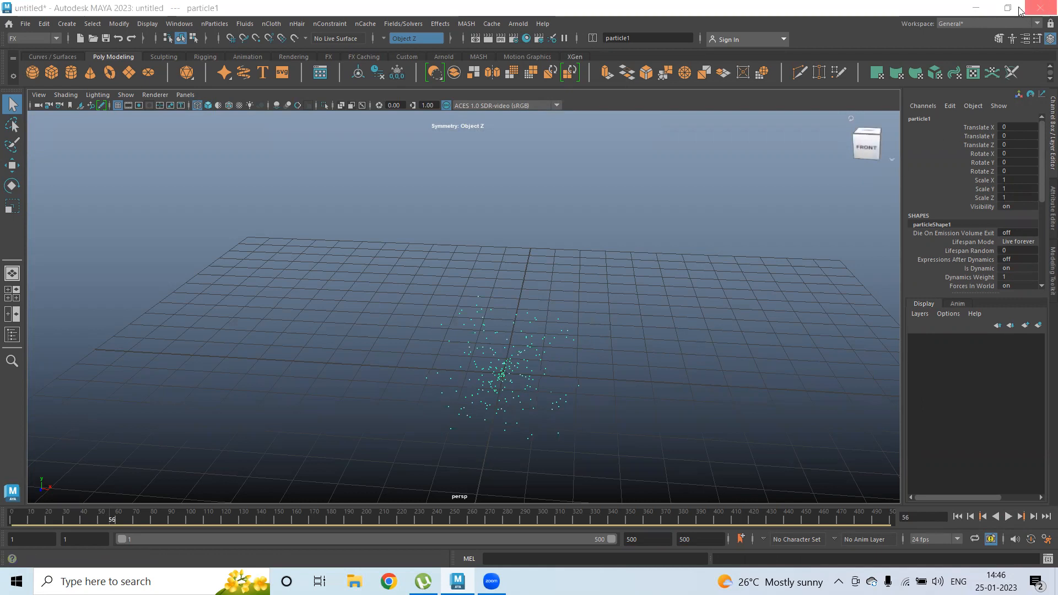
# Set the emitter's type to Directional and its rate to 5 particles per second.
pyautogui.click(1024, 42)
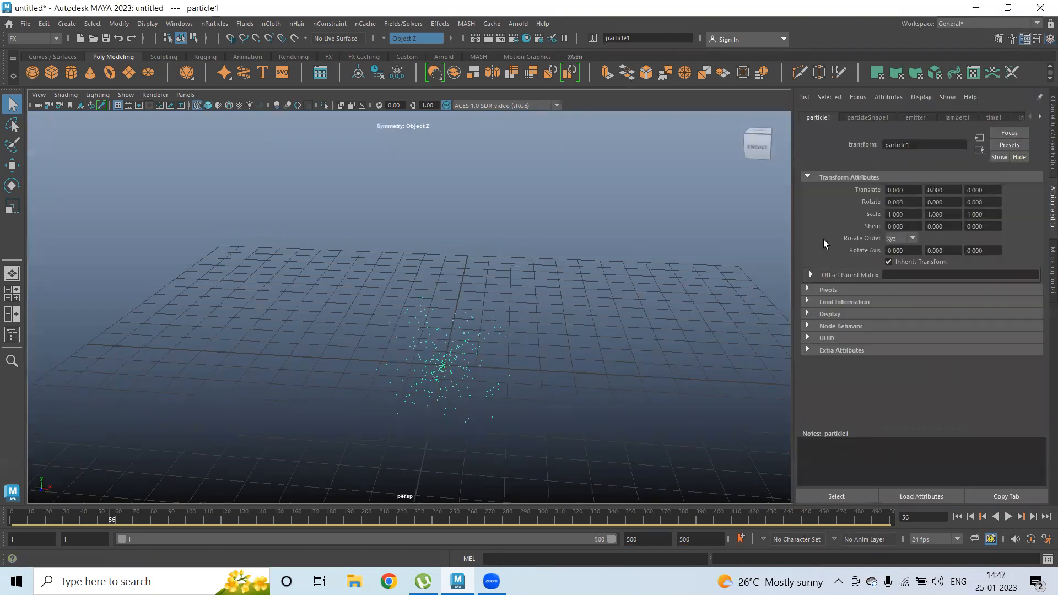
pyautogui.click(916, 118)
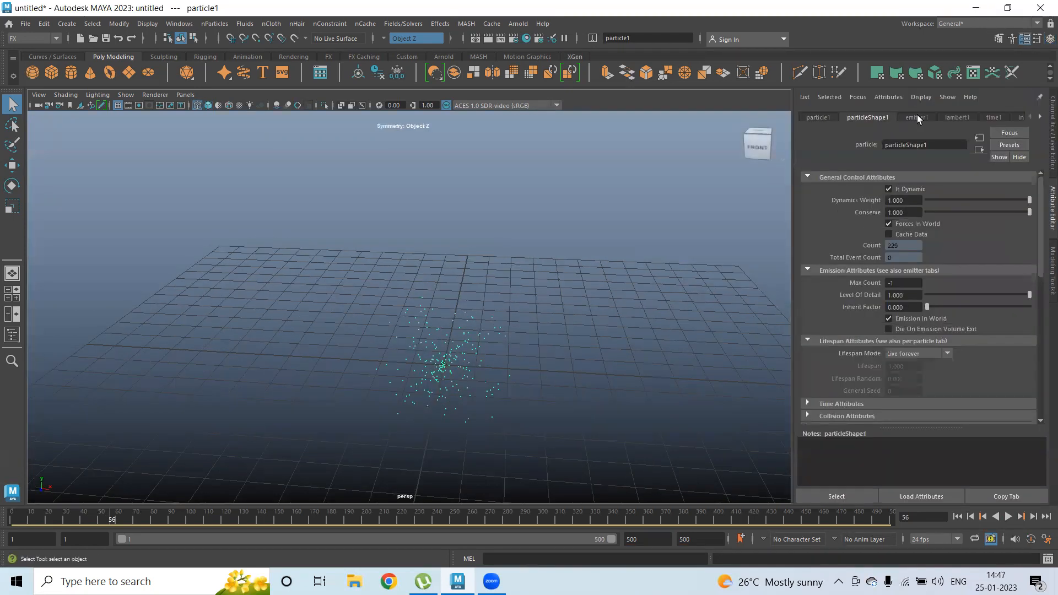
pyautogui.click(903, 301)
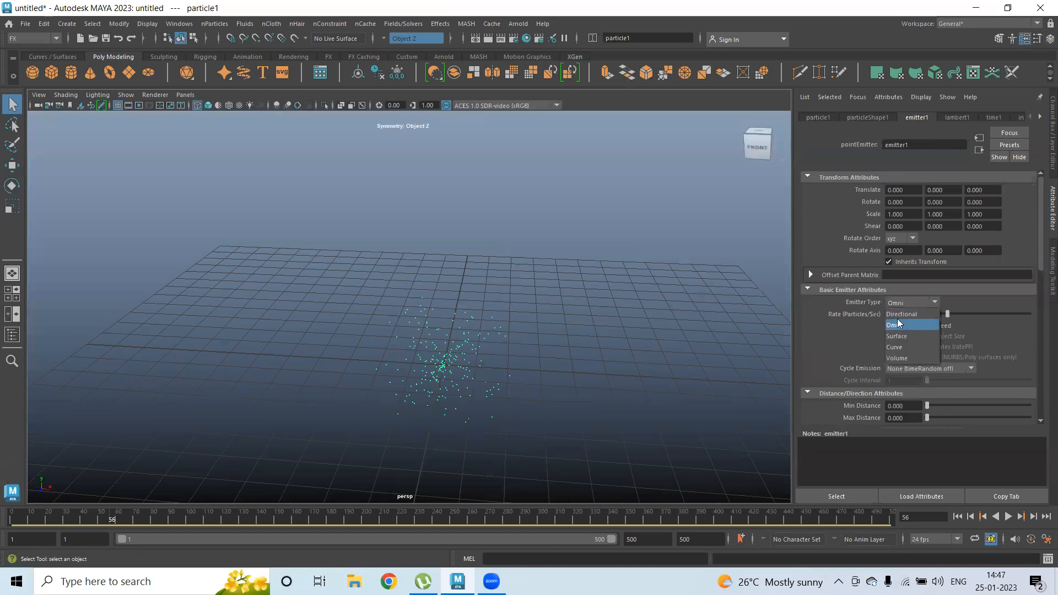
pyautogui.click(896, 319)
pyautogui.moveTo(920, 314); pyautogui.dragTo(832, 296)
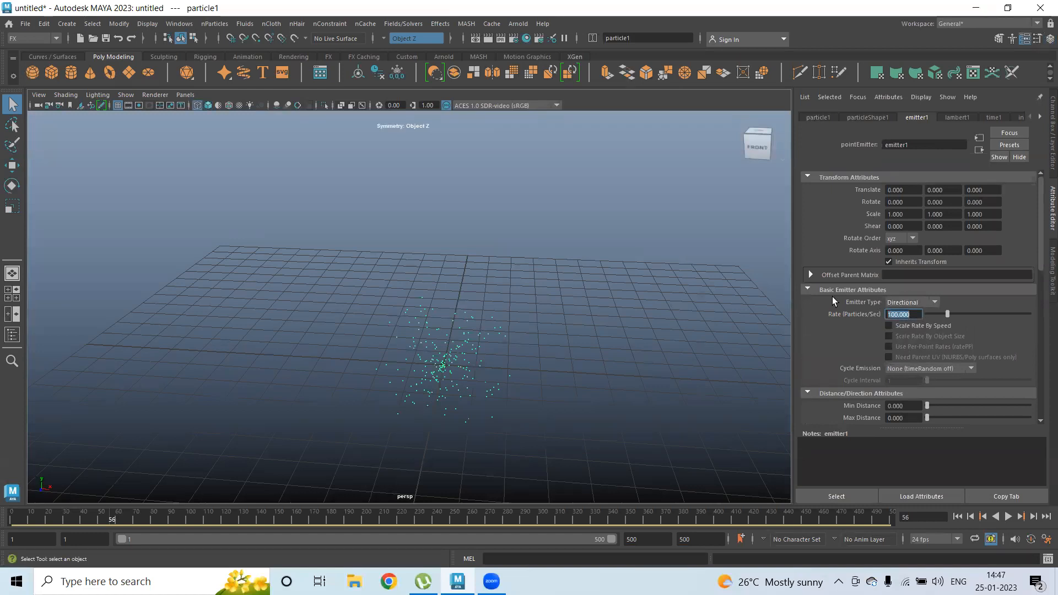
pyautogui.write('2')
pyautogui.scroll(-3, 982, 315)
pyautogui.write('5')
pyautogui.press('Return')
# Aim the emission straight up with Direction Y at 1 and Direction X at 0.
pyautogui.click(895, 377)
pyautogui.write('1')
pyautogui.press('Return')
pyautogui.click(899, 364)
pyautogui.write('000')
pyautogui.press('Return')
pyautogui.scroll(-3, 929, 300)
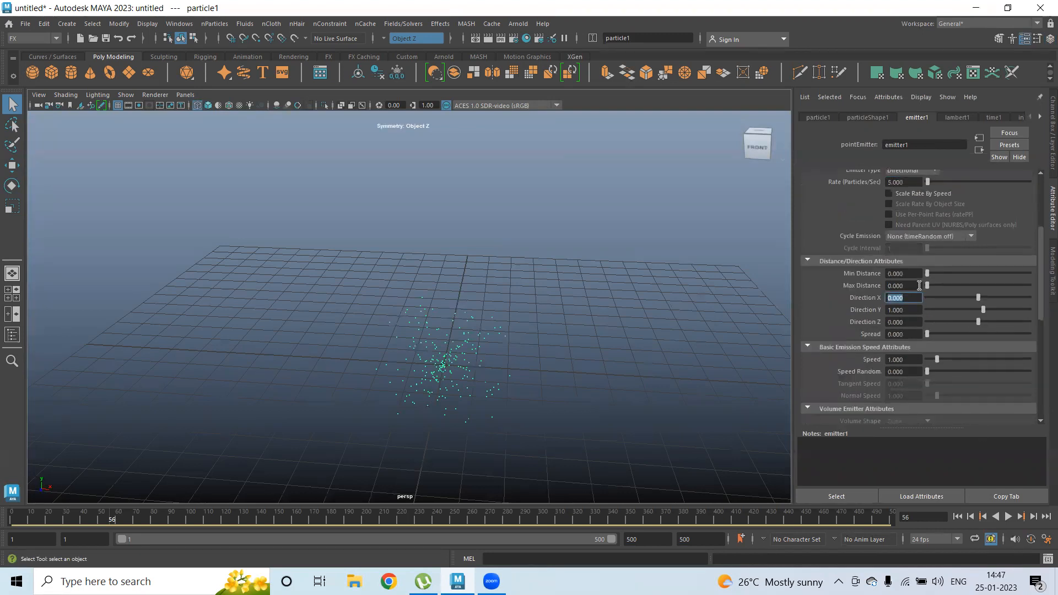
# Set the emitter's spread to about 0.196 and play the simulation from the start to check it.
pyautogui.scroll(4, 924, 299)
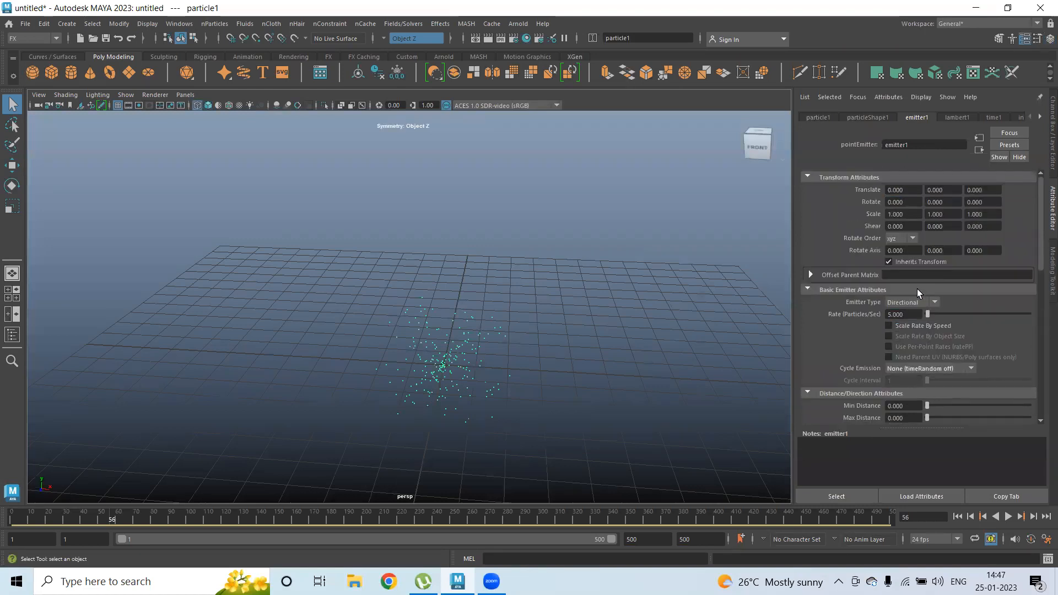
pyautogui.scroll(-4, 917, 290)
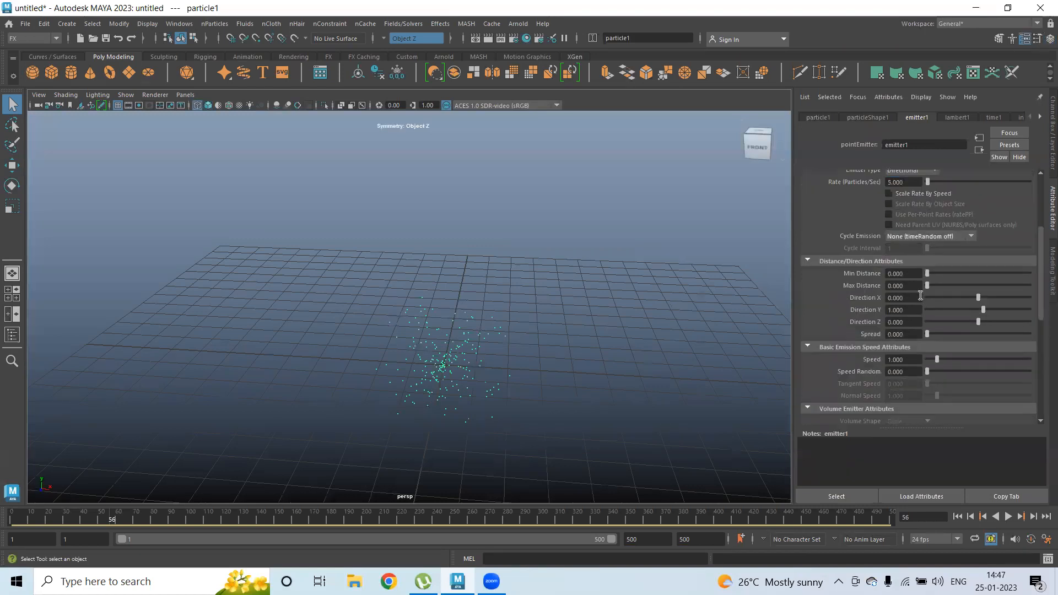
pyautogui.moveTo(946, 333); pyautogui.dragTo(947, 333)
pyautogui.click(957, 516)
pyautogui.click(1012, 517)
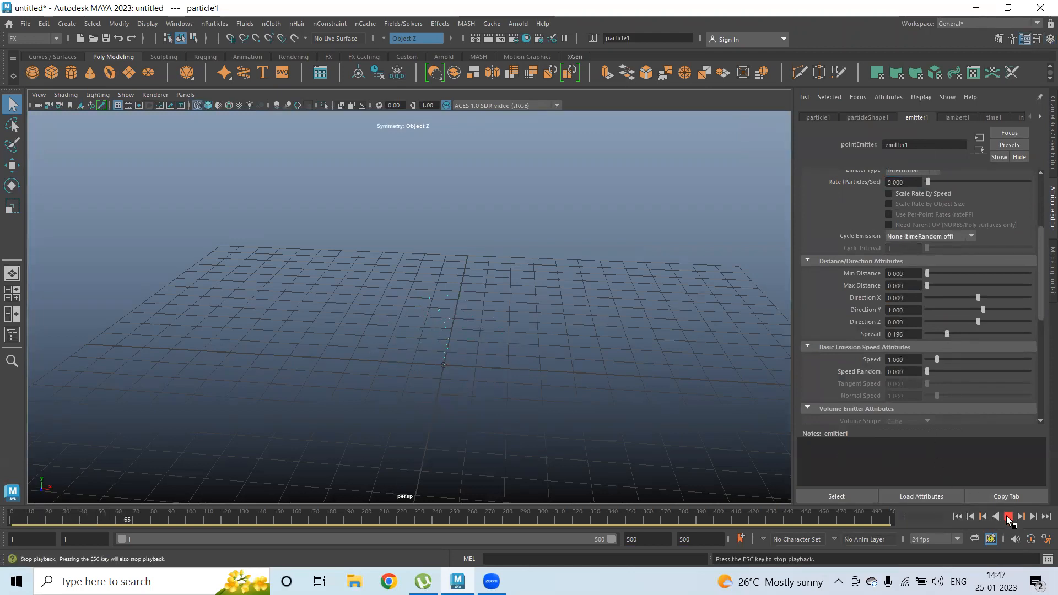
pyautogui.click(1008, 516)
# Lower the emission rate to 2 particles per second and replay the simulation from the first frame.
pyautogui.scroll(5, 897, 292)
pyautogui.doubleClick(907, 318)
pyautogui.write('2')
pyautogui.press('Return')
pyautogui.click(957, 517)
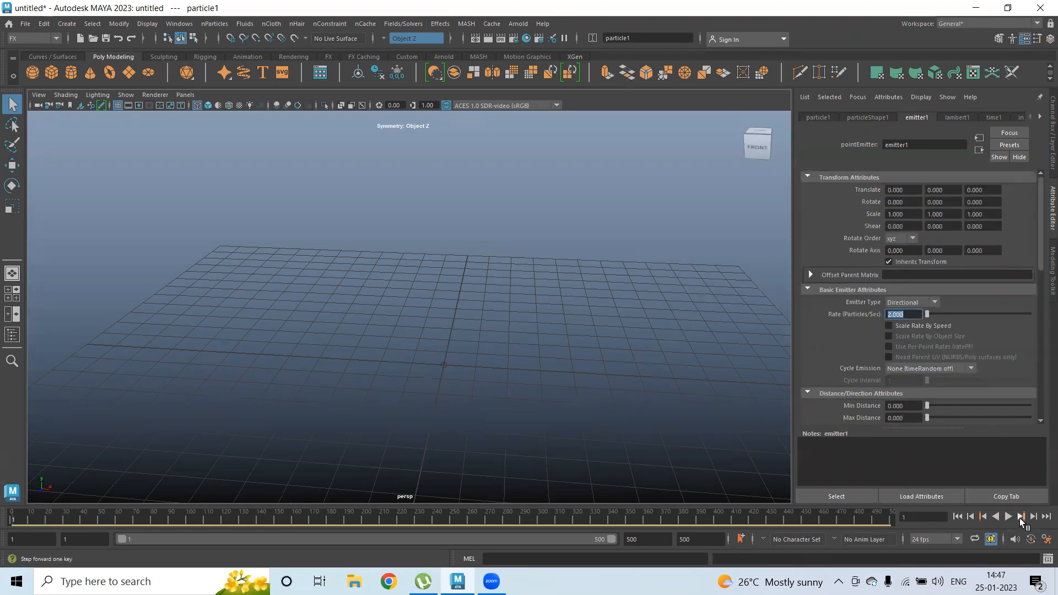
pyautogui.click(1009, 516)
pyautogui.click(1009, 517)
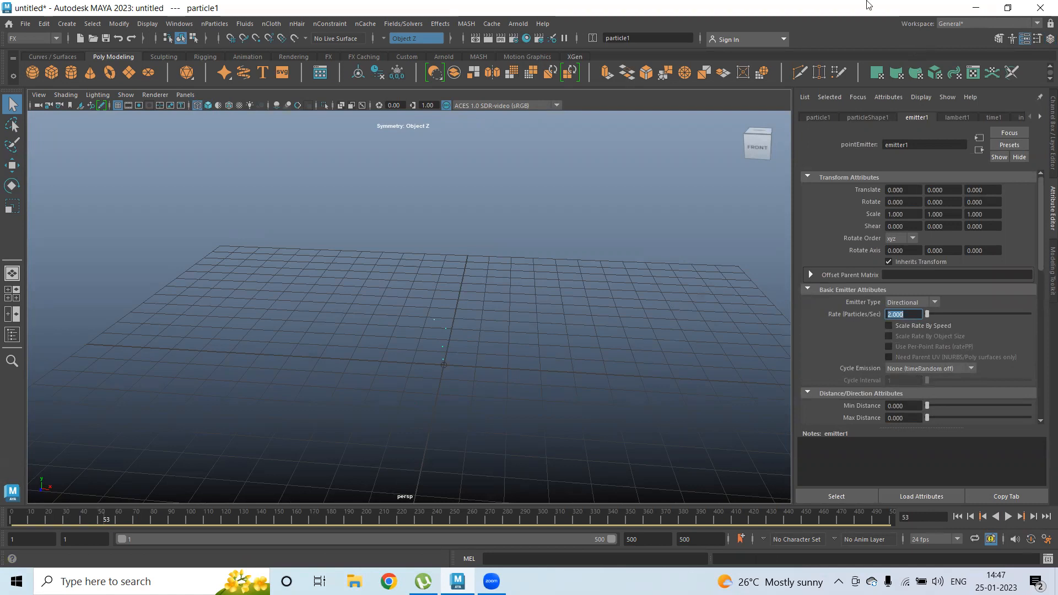
pyautogui.click(957, 516)
pyautogui.click(1008, 516)
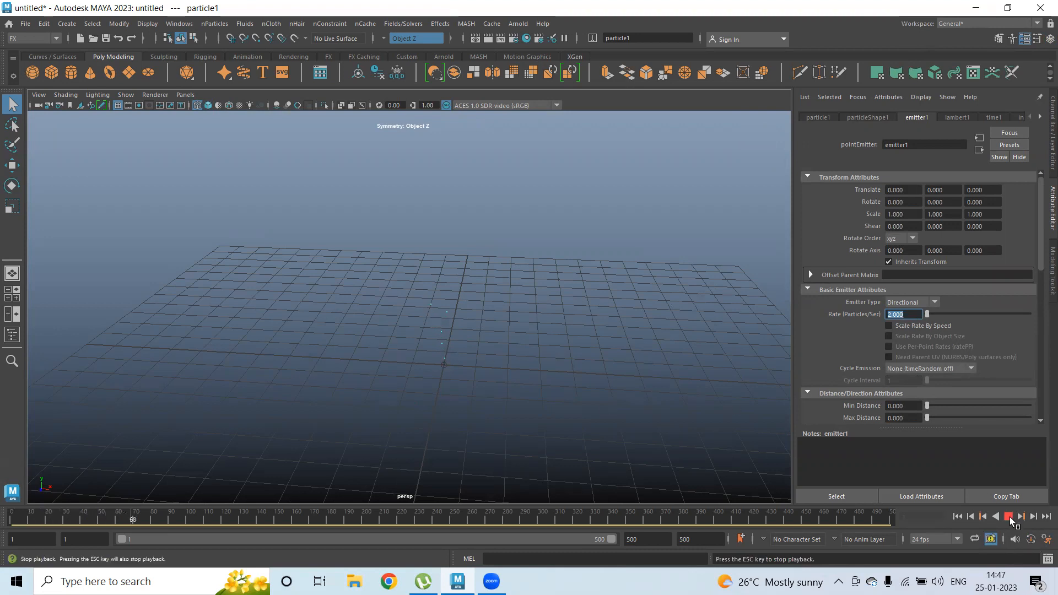
pyautogui.click(1009, 517)
# Set the emitter's speed to 8 and its speed random to 6.
pyautogui.scroll(-5, 938, 347)
pyautogui.doubleClick(911, 326)
pyautogui.write('8')
pyautogui.doubleClick(897, 343)
pyautogui.write('6')
pyautogui.press('Return')
# Play the simulation in a wider, lower view to examine how high the faster particles travel.
pyautogui.scroll(-5, 393, 250)
pyautogui.click(1008, 516)
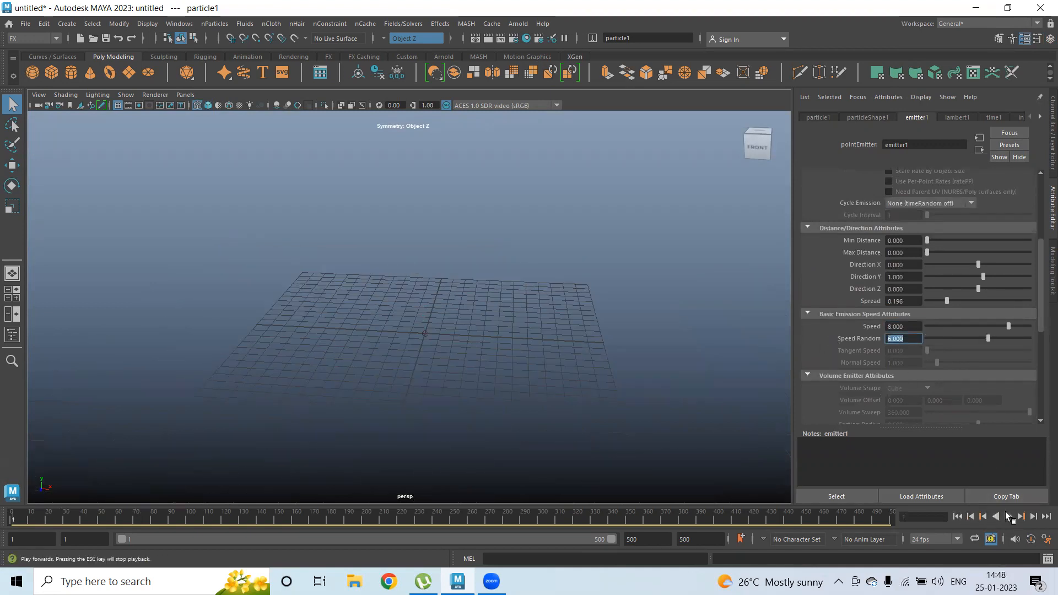
pyautogui.scroll(-4, 462, 272)
pyautogui.keyDown('alt'); pyautogui.moveTo(474, 288); pyautogui.dragTo(485, 393); pyautogui.keyUp('alt')
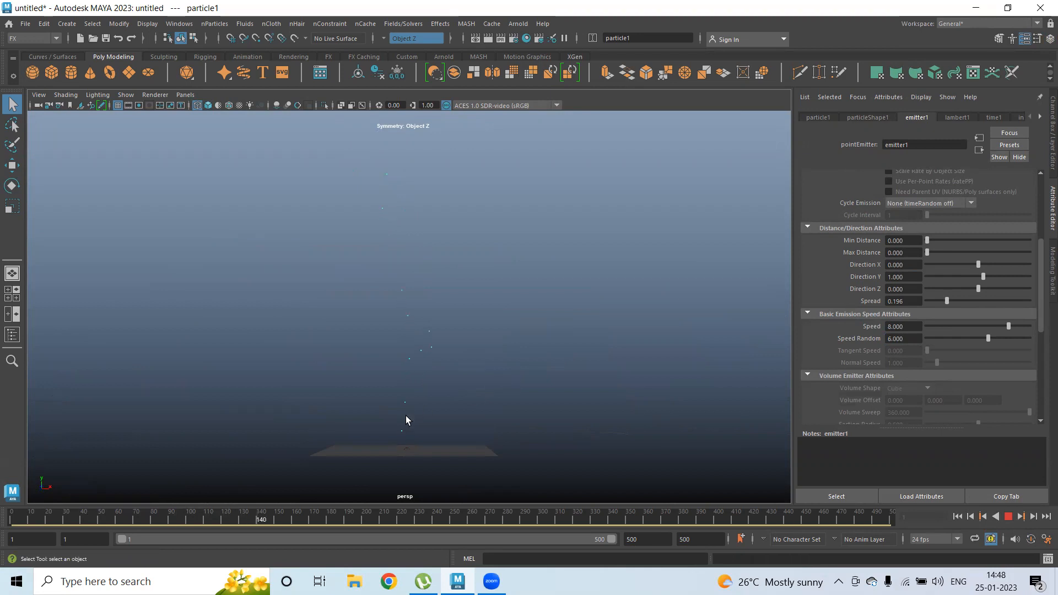
pyautogui.press('Escape')
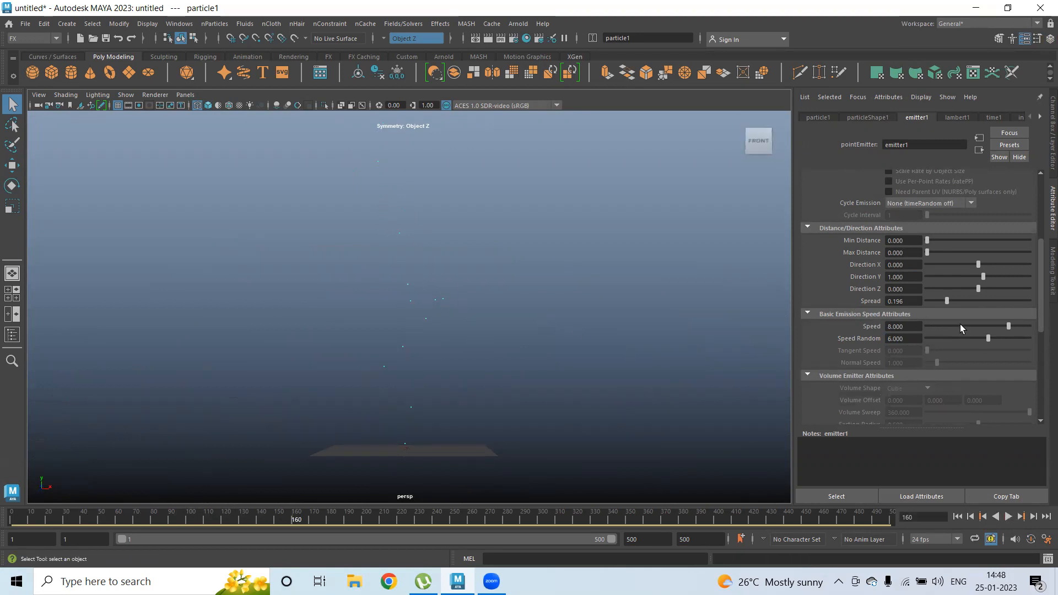
# Give the particle shape a Random range lifespan mode with a lifespan of 3 and a lifespan random of 2.
pyautogui.scroll(3, 963, 328)
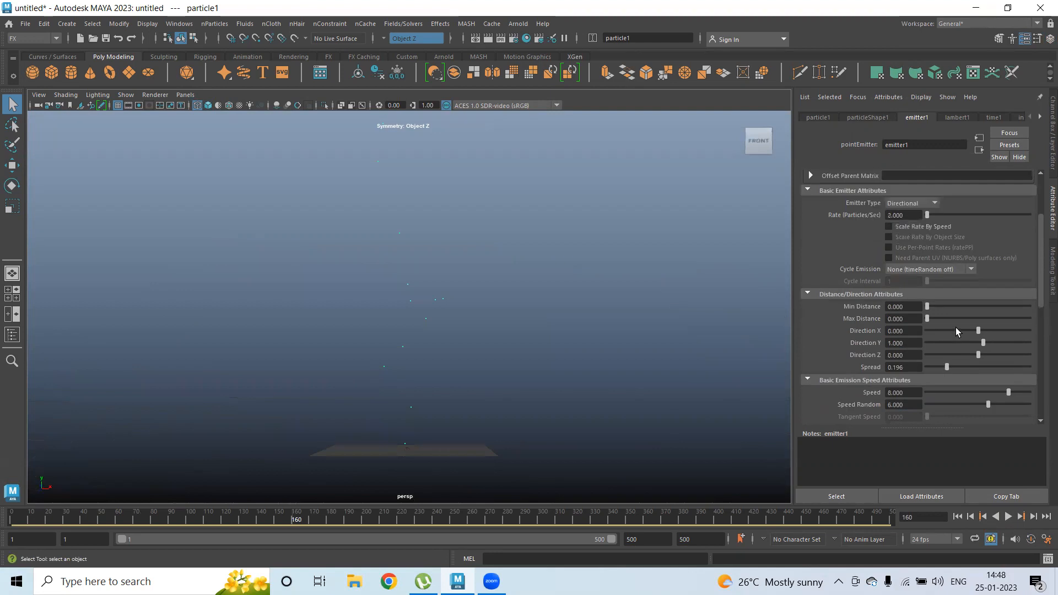
pyautogui.click(870, 119)
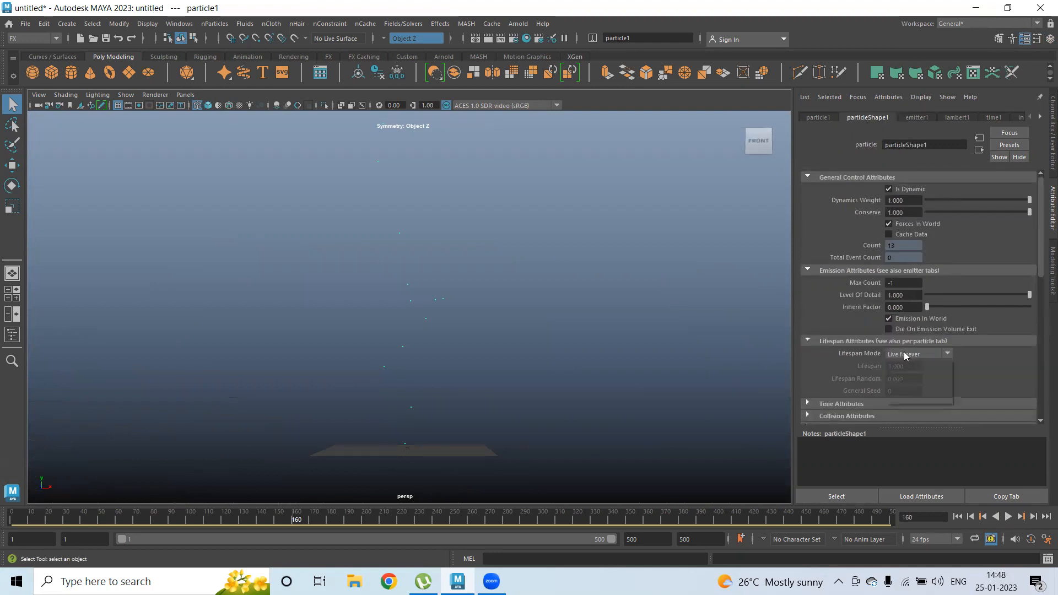
pyautogui.click(905, 355)
pyautogui.click(909, 386)
pyautogui.click(903, 366)
pyautogui.write('3')
pyautogui.press('Tab')
pyautogui.write('2')
pyautogui.press('Return')
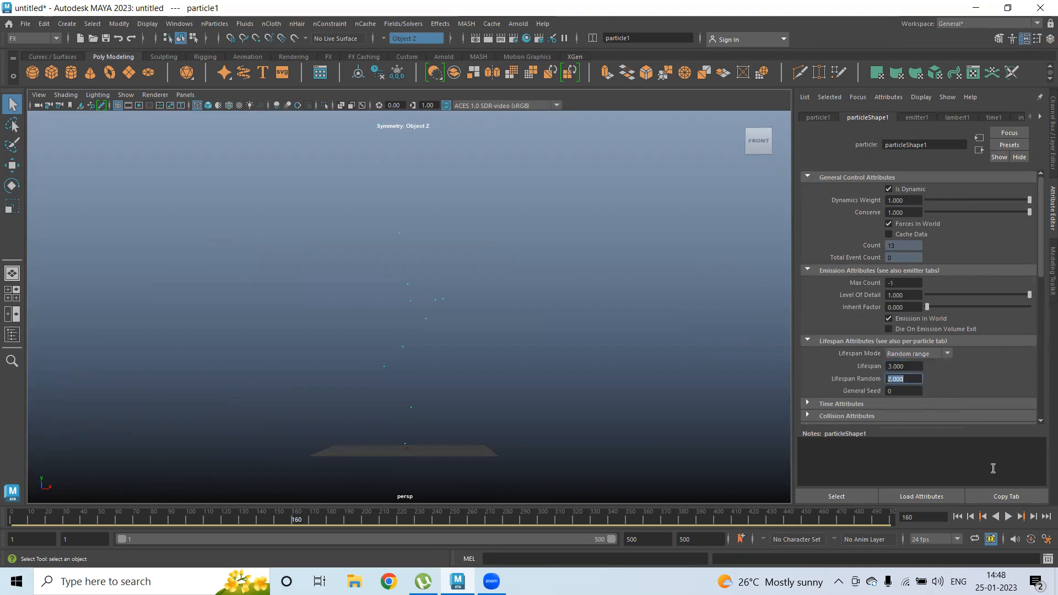
# Replay the simulation from the first frame to check the particles' random lifespans.
pyautogui.click(956, 516)
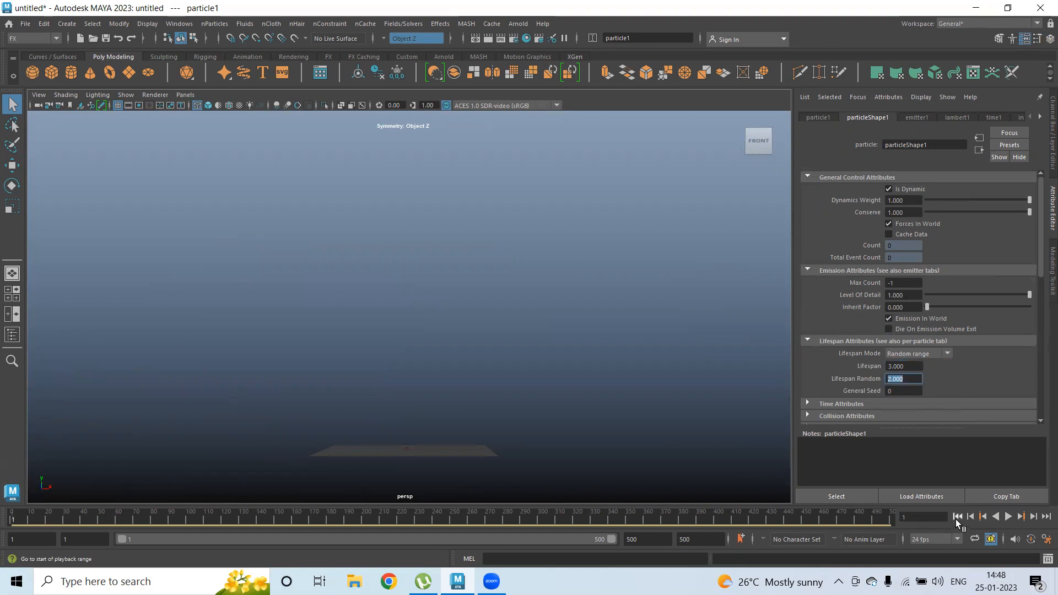
pyautogui.click(1008, 517)
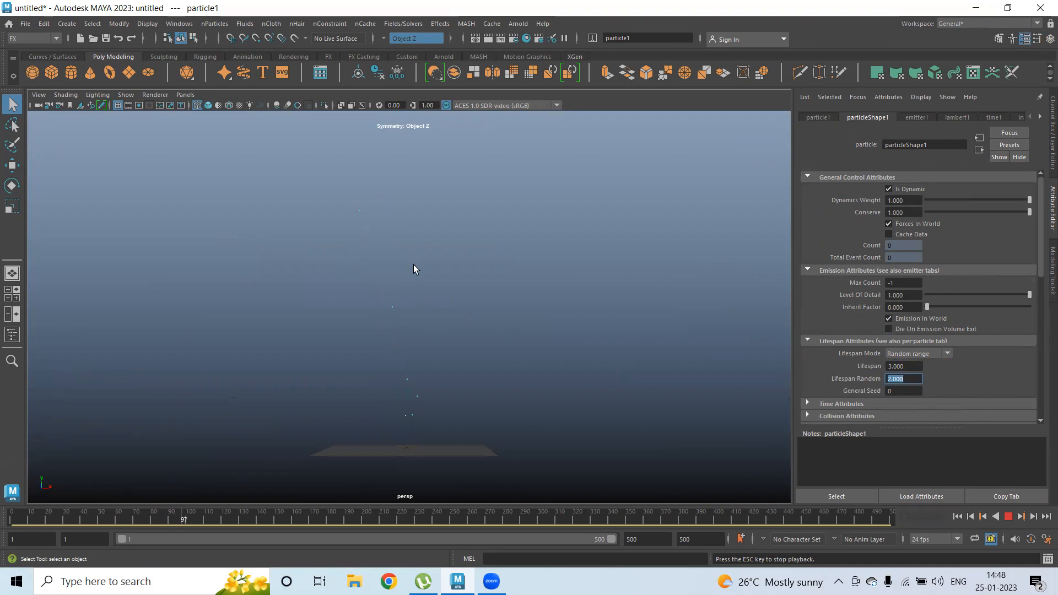
pyautogui.moveTo(540, 309)
pyautogui.keyDown('alt'); pyautogui.mouseDown()
pyautogui.moveTo(507, 300)
pyautogui.moveTo(551, 309)
pyautogui.mouseUp(); pyautogui.keyUp('alt')
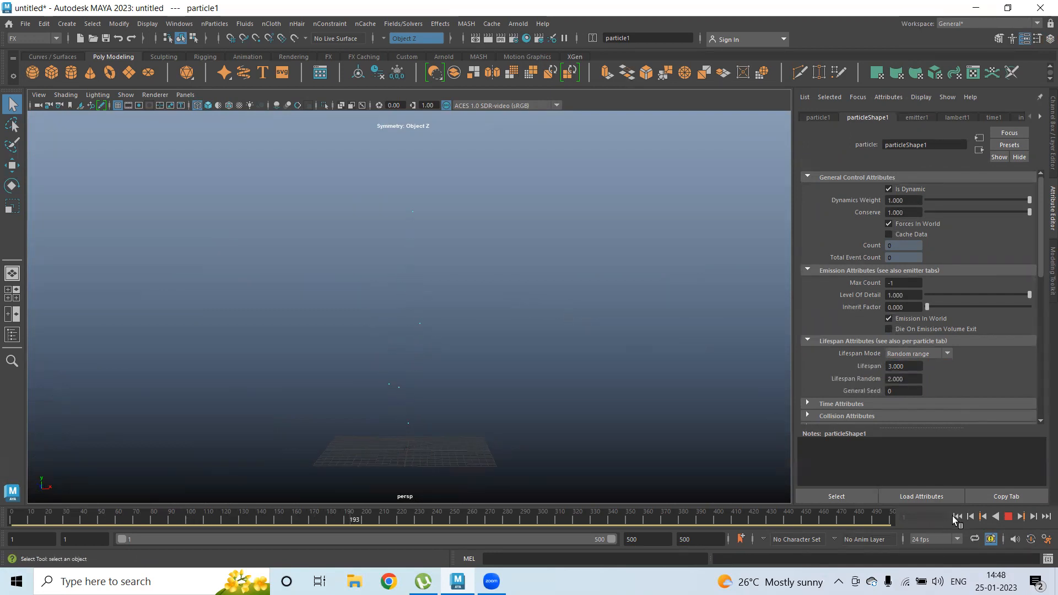
pyautogui.click(1008, 517)
# Render the particles as Spheres, add the attributes for that render type and set the radius to about 0.165.
pyautogui.scroll(-5, 932, 367)
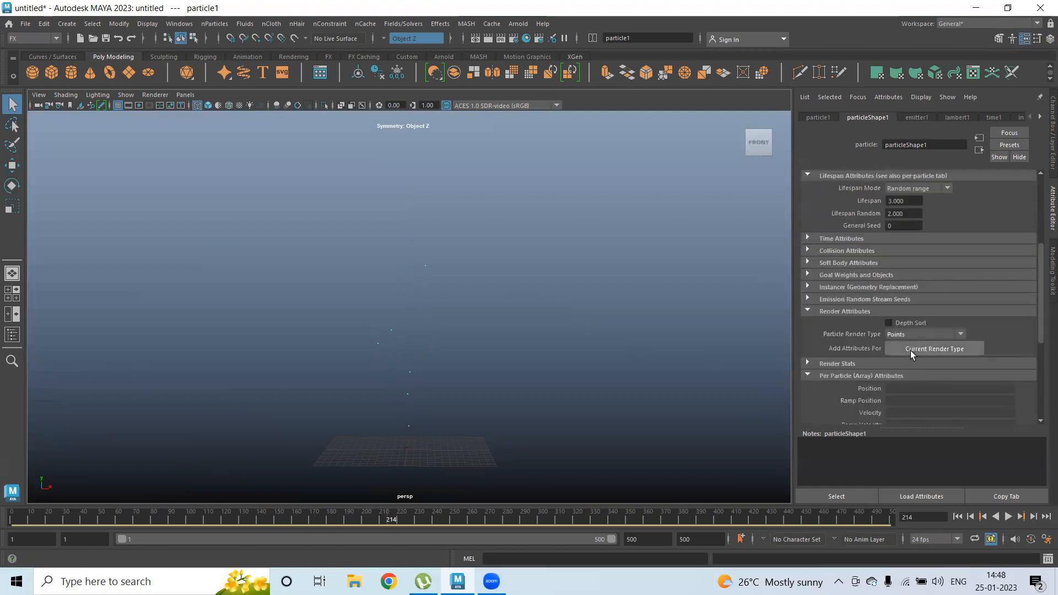
pyautogui.click(901, 335)
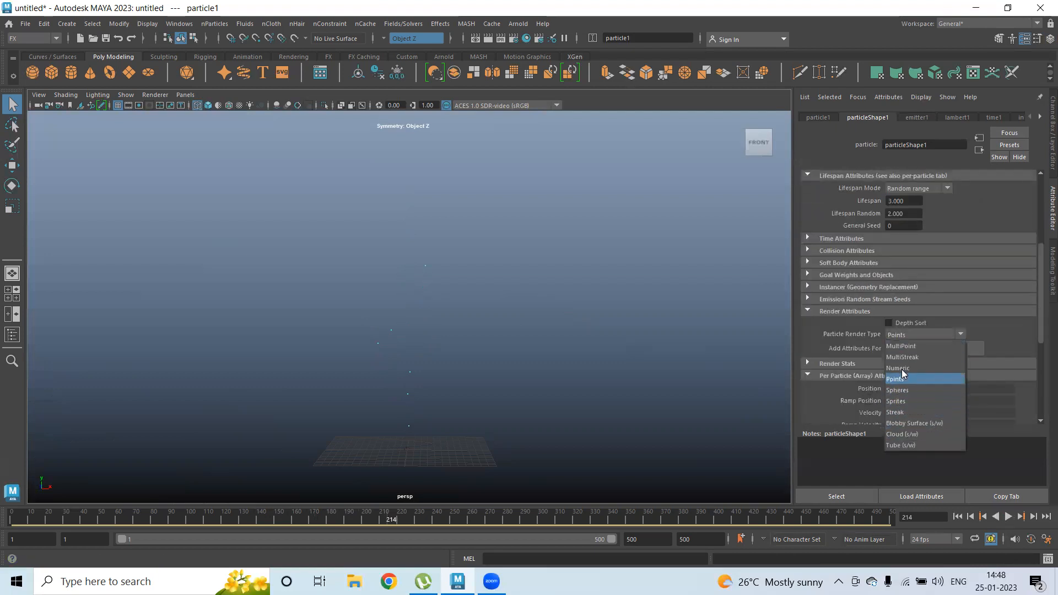
pyautogui.click(906, 391)
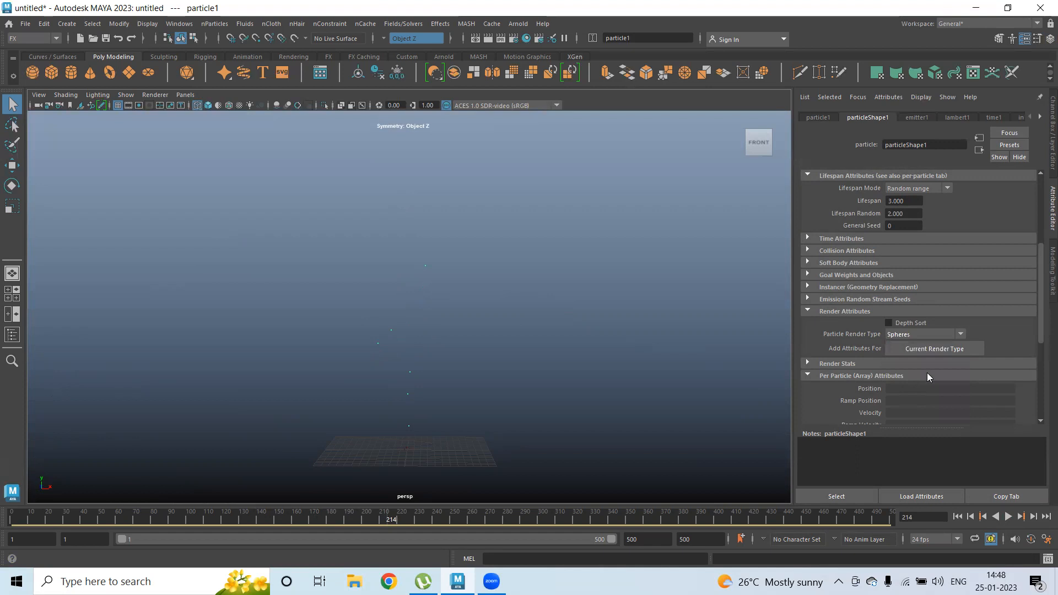
pyautogui.click(932, 351)
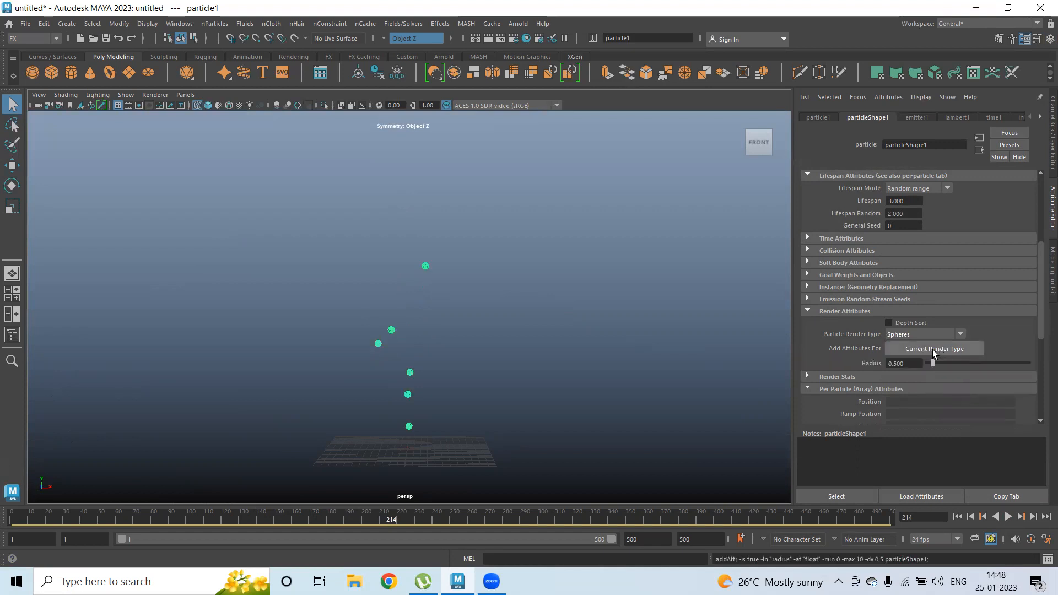
pyautogui.moveTo(932, 363); pyautogui.dragTo(928, 362)
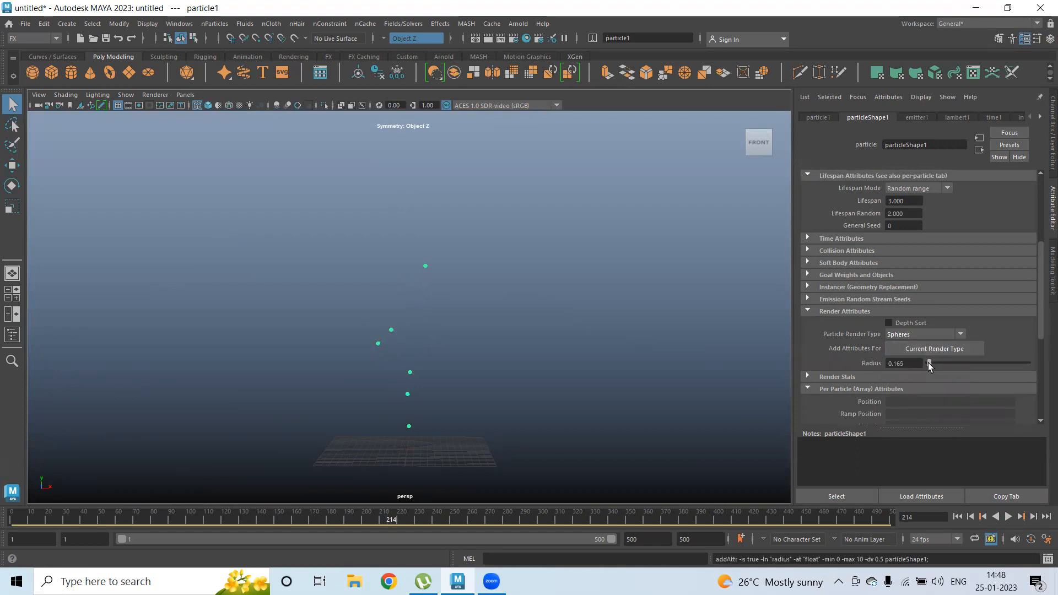
# Replay the simulation from the first frame to check the sphere particles in motion.
pyautogui.click(957, 516)
pyautogui.click(1008, 517)
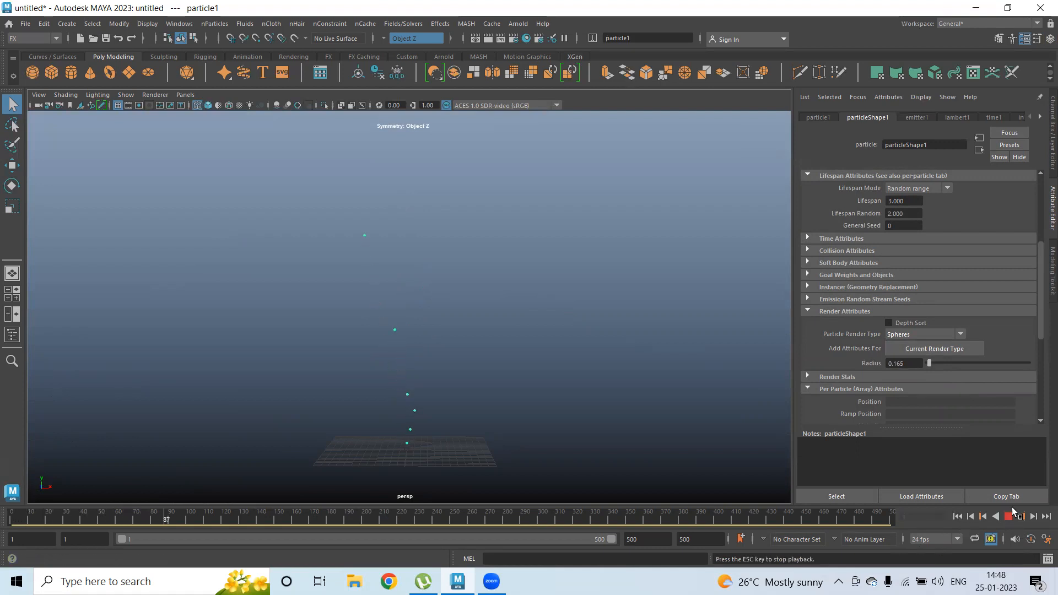
pyautogui.click(1007, 517)
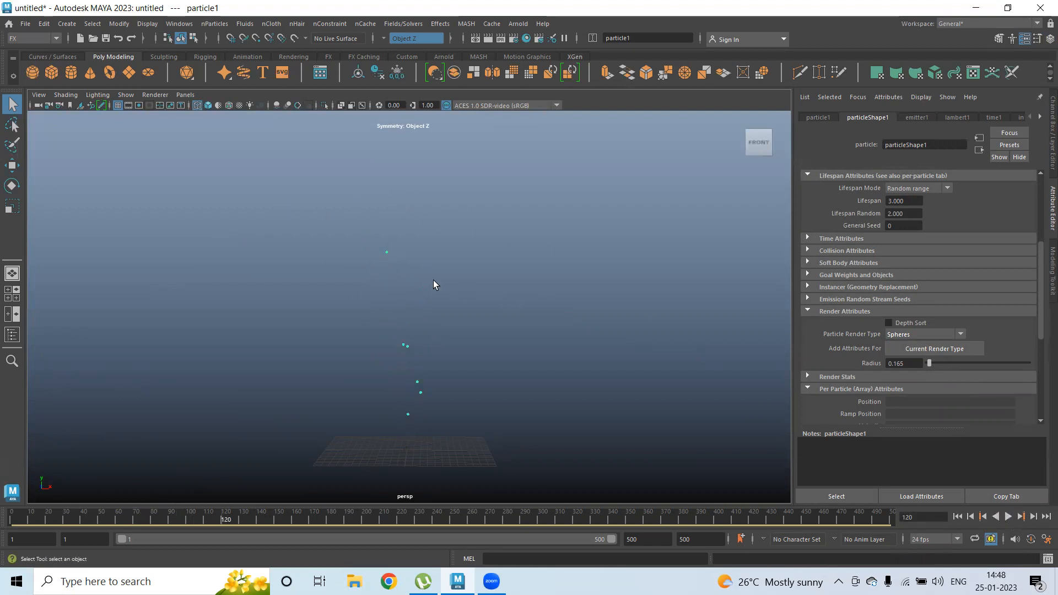
# Emit legacy particles from the existing sphere particles and play the simulation to check the trails.
pyautogui.moveTo(359, 222); pyautogui.dragTo(441, 308)
pyautogui.click(214, 23)
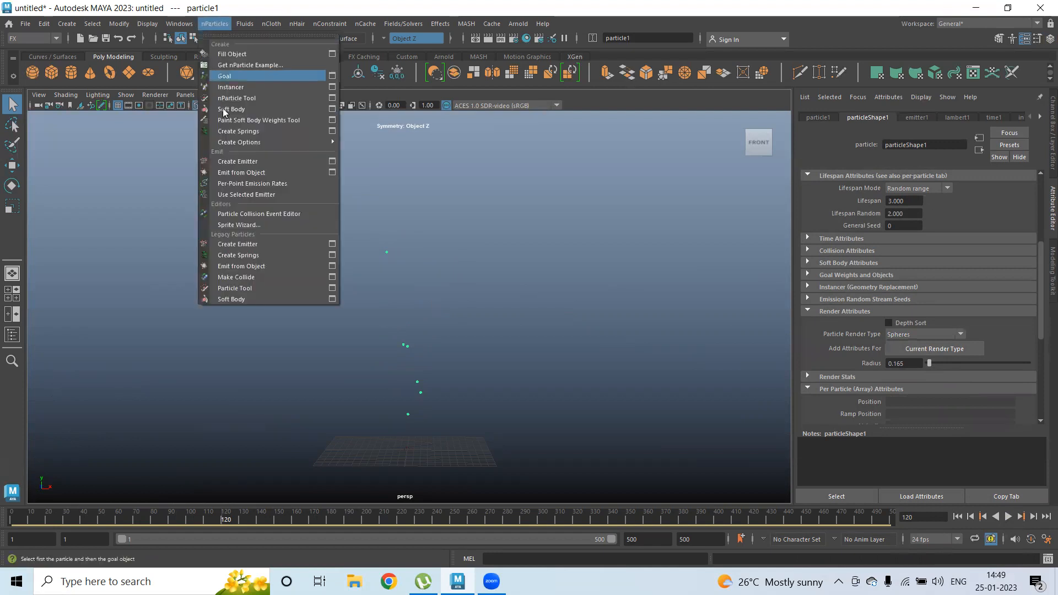
pyautogui.click(257, 267)
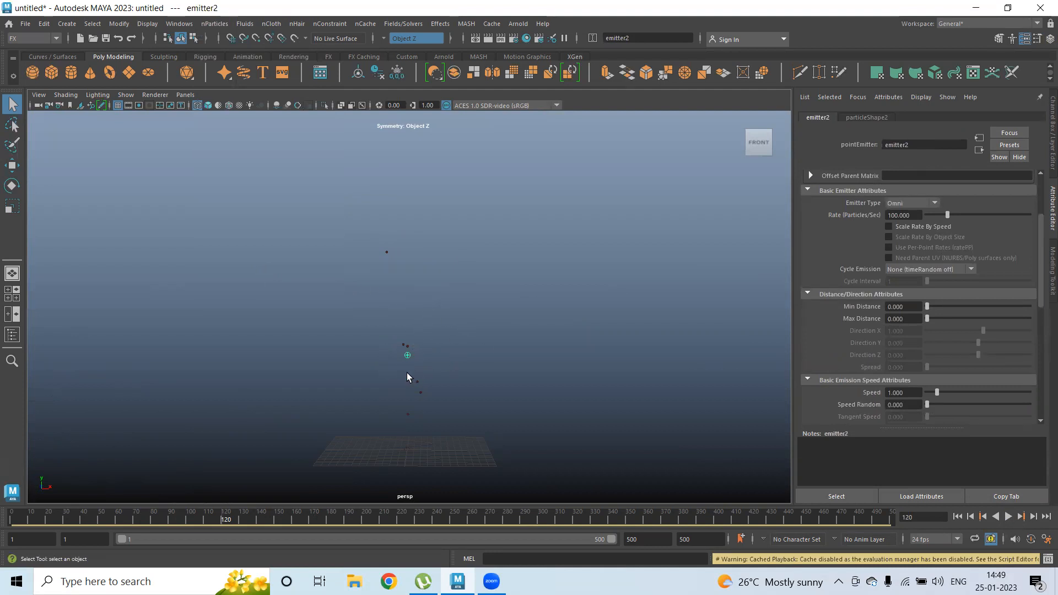
pyautogui.click(1007, 518)
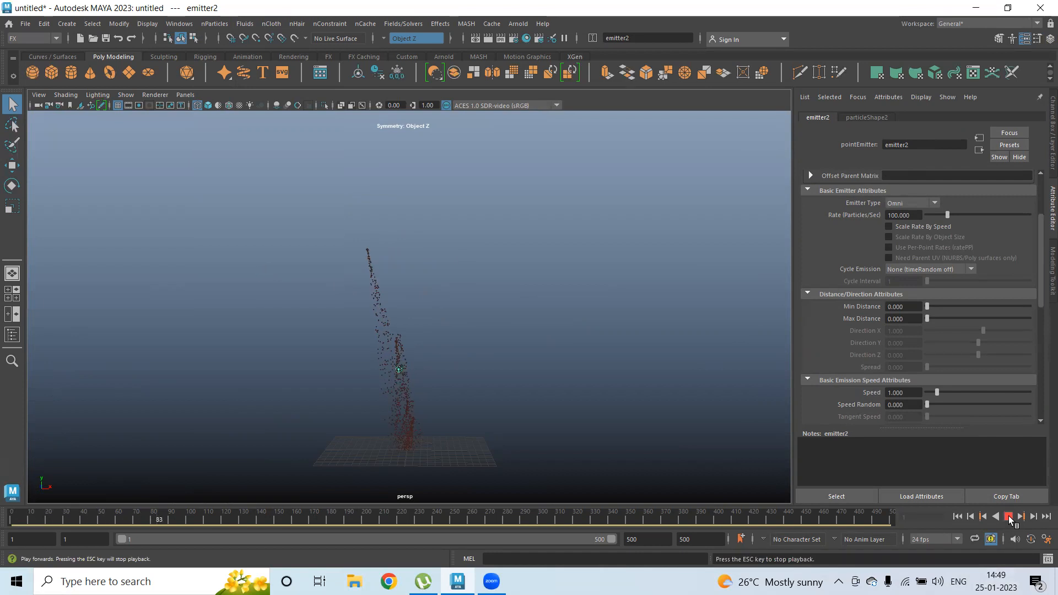
pyautogui.click(1008, 518)
# Give the trail particles' shape a Random range lifespan mode with a lifespan random of 0.5.
pyautogui.moveTo(343, 268); pyautogui.dragTo(455, 314)
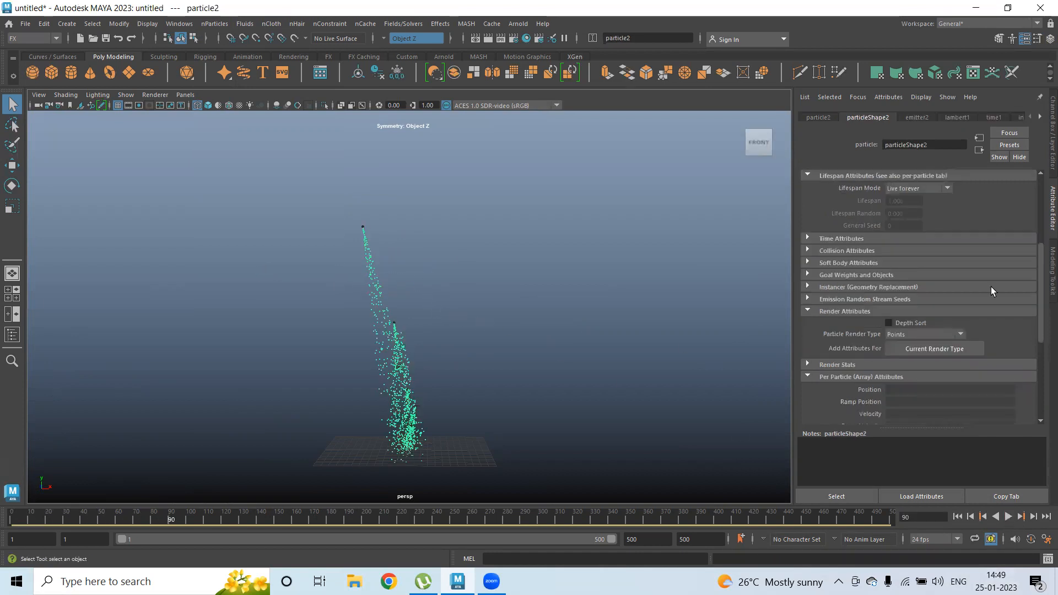
pyautogui.click(916, 117)
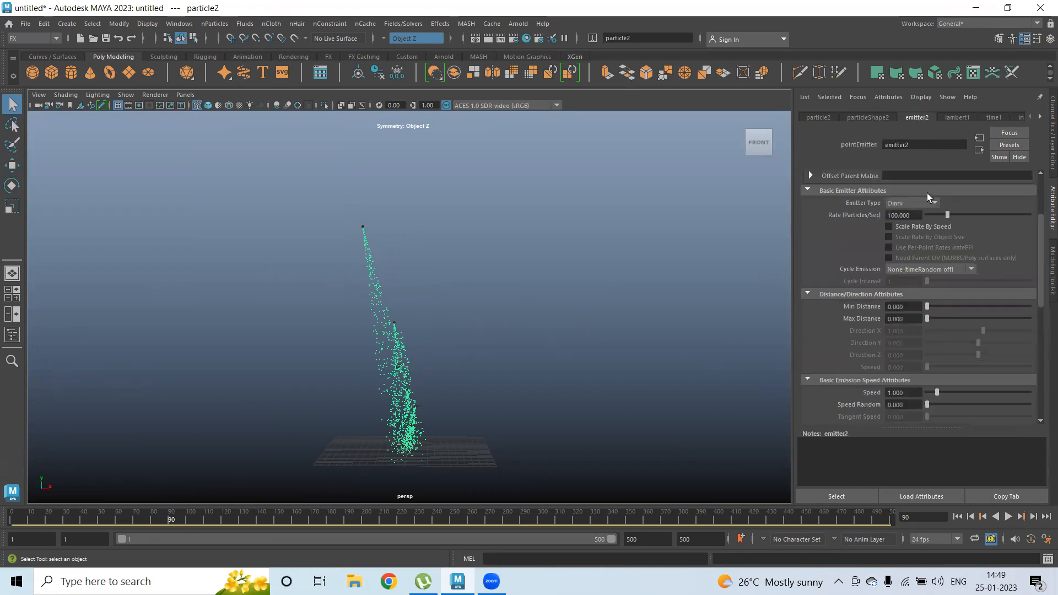
pyautogui.click(859, 119)
pyautogui.scroll(3, 934, 276)
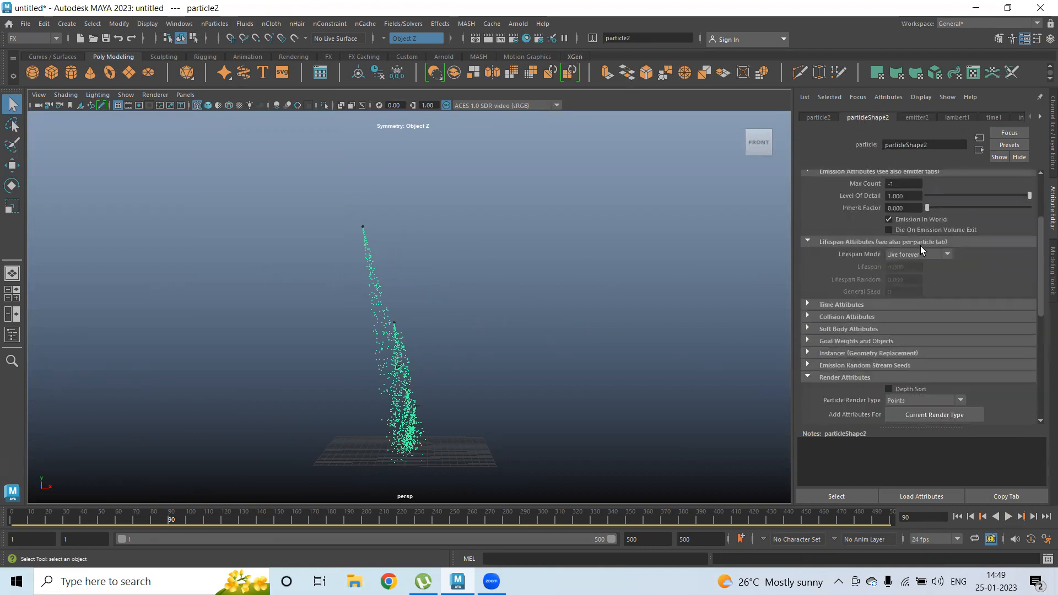
pyautogui.click(918, 256)
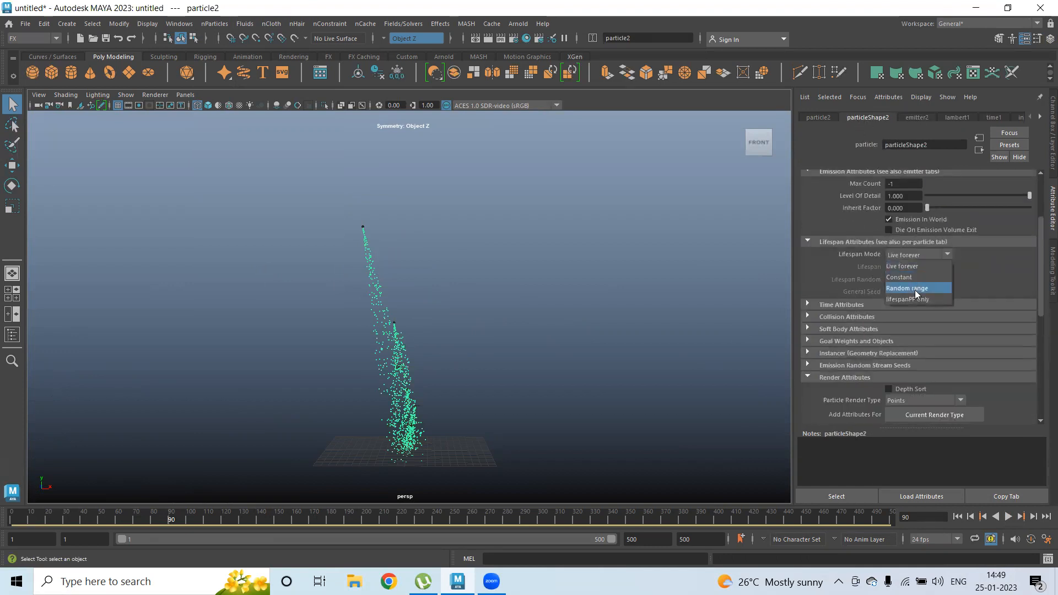
pyautogui.click(911, 287)
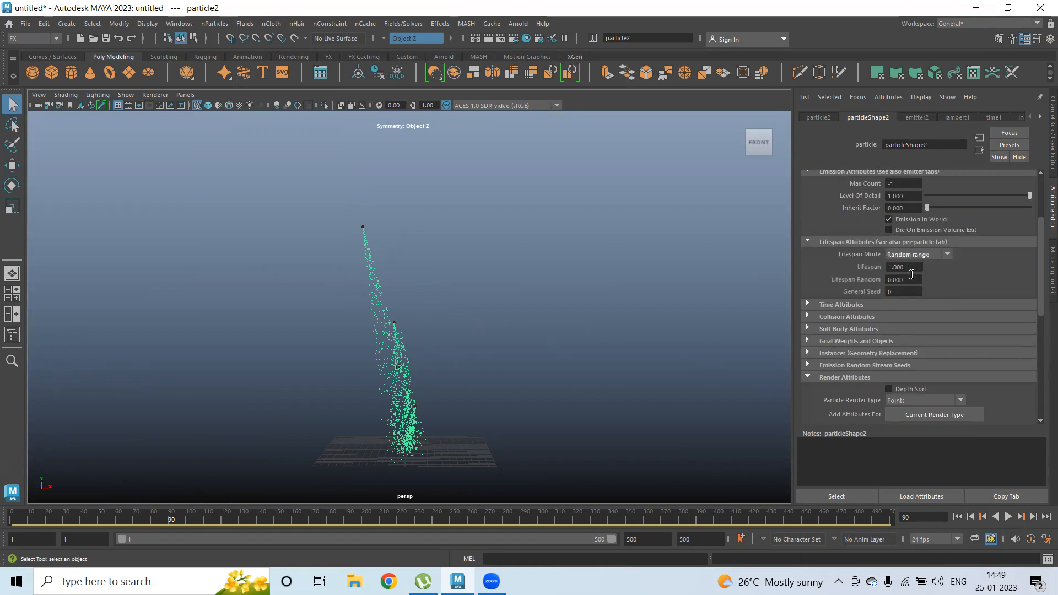
pyautogui.click(907, 280)
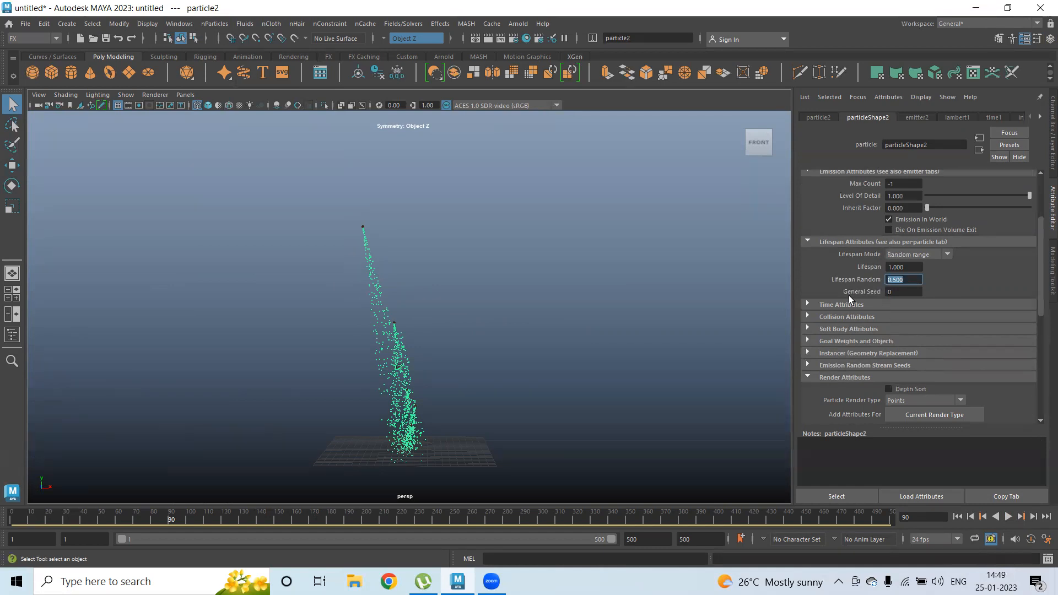
# Replay the simulation from the first frame to check how the trail particles die off.
pyautogui.click(957, 516)
pyautogui.click(1009, 516)
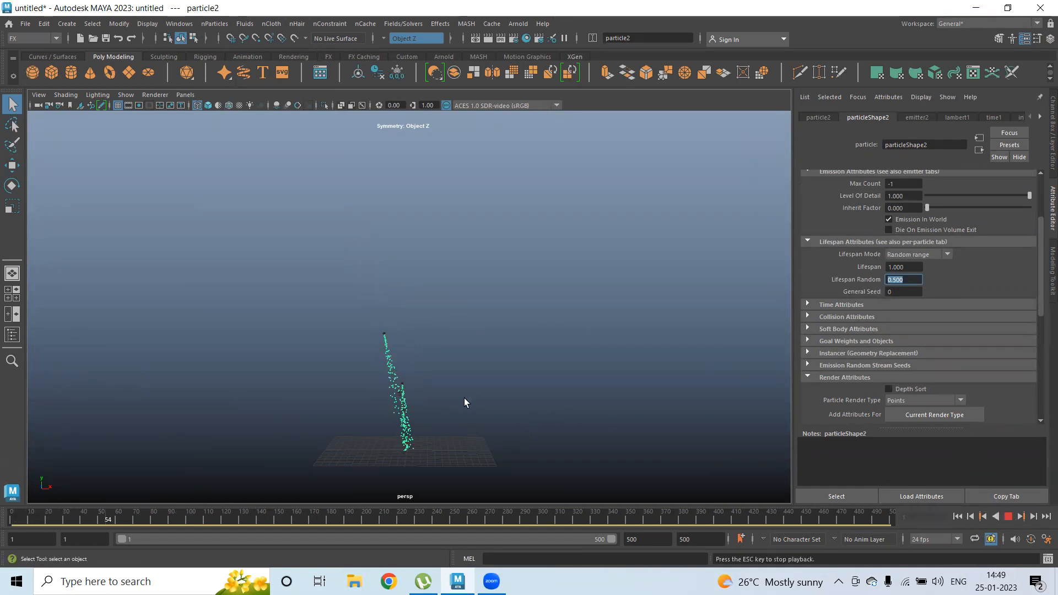
pyautogui.click(1008, 516)
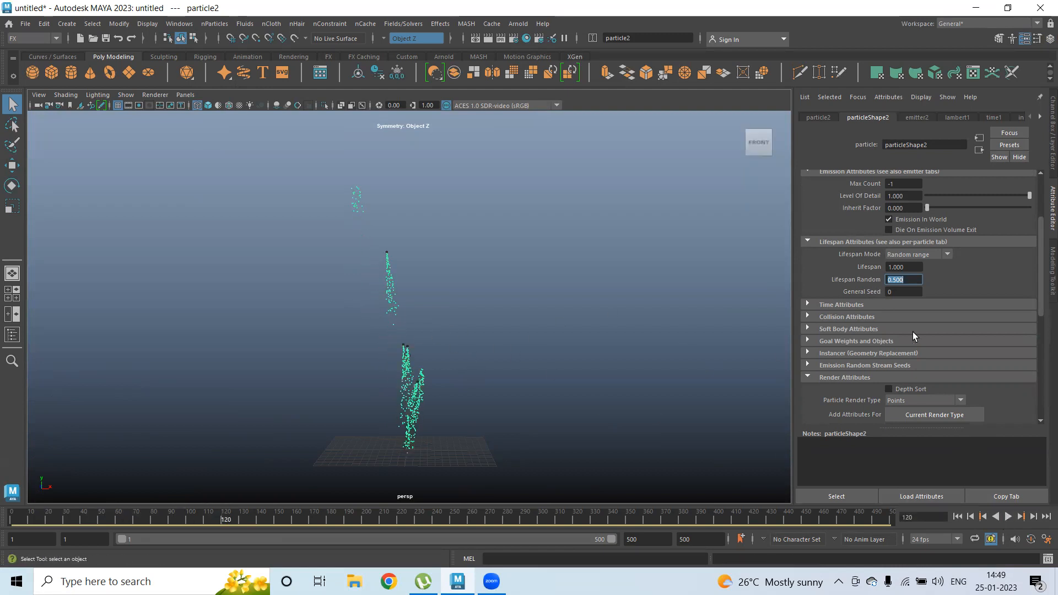
# Render the trail particles as Streak, add the attributes for that render type and set tail fade to about -0.396 and tail size to about -7.692.
pyautogui.scroll(-3, 928, 311)
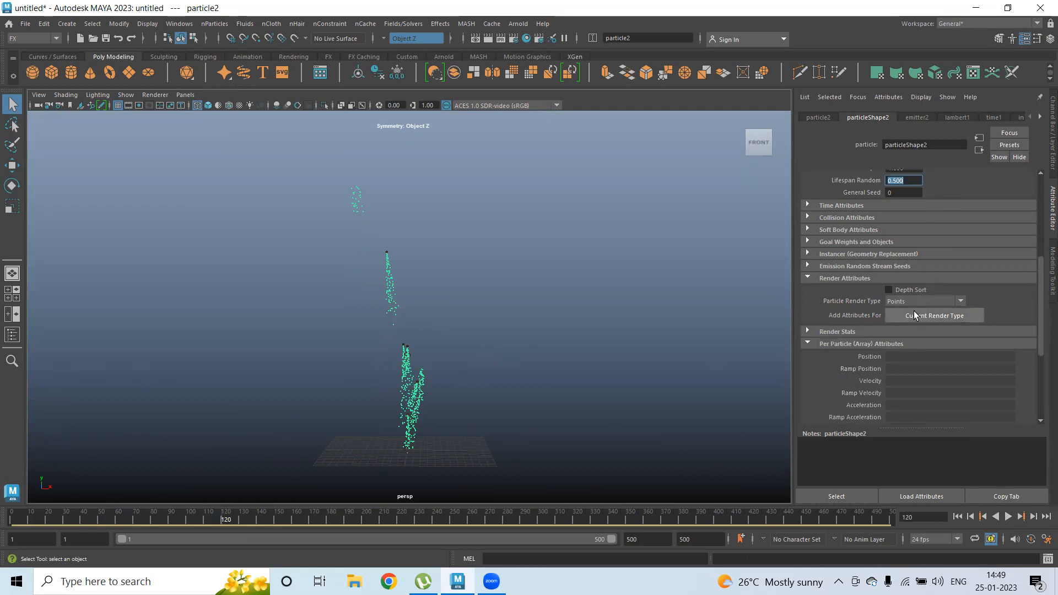
pyautogui.click(906, 302)
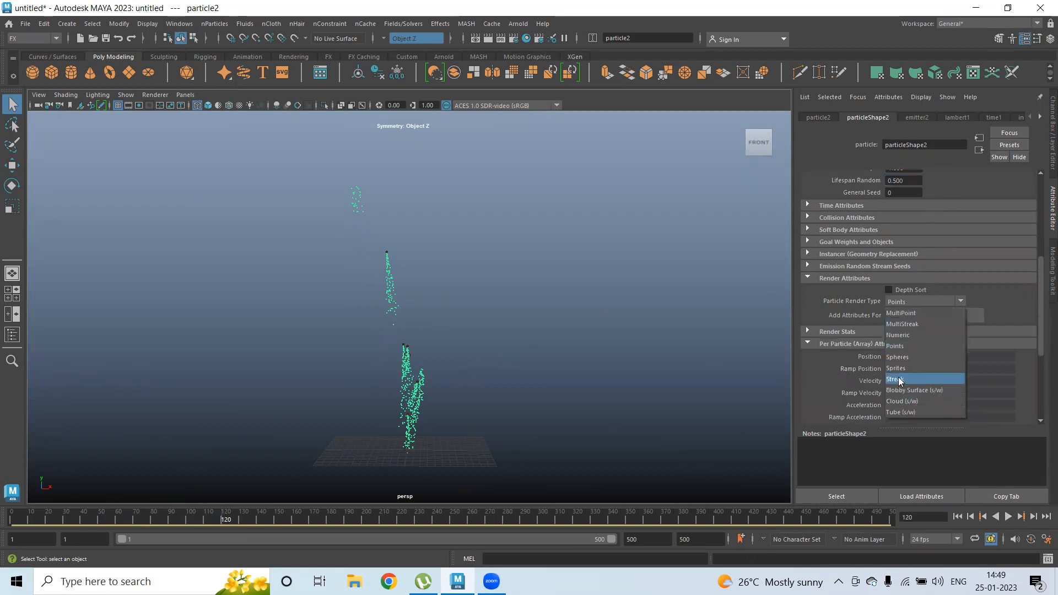
pyautogui.click(905, 380)
pyautogui.click(916, 315)
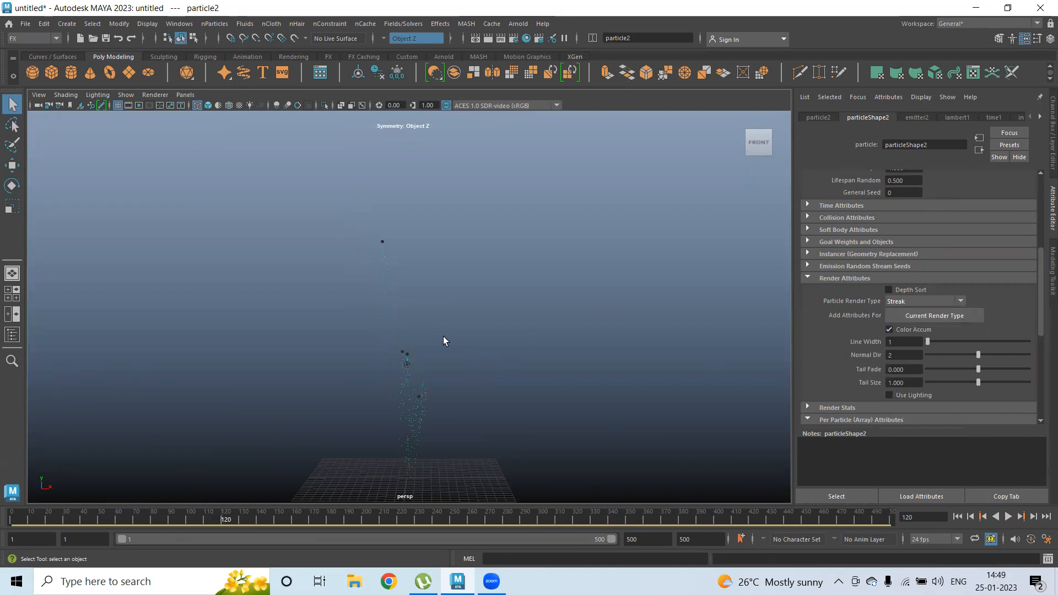
pyautogui.moveTo(979, 382)
pyautogui.mouseDown()
pyautogui.moveTo(962, 381)
pyautogui.moveTo(988, 388)
pyautogui.moveTo(969, 389)
pyautogui.moveTo(964, 368)
pyautogui.mouseUp()
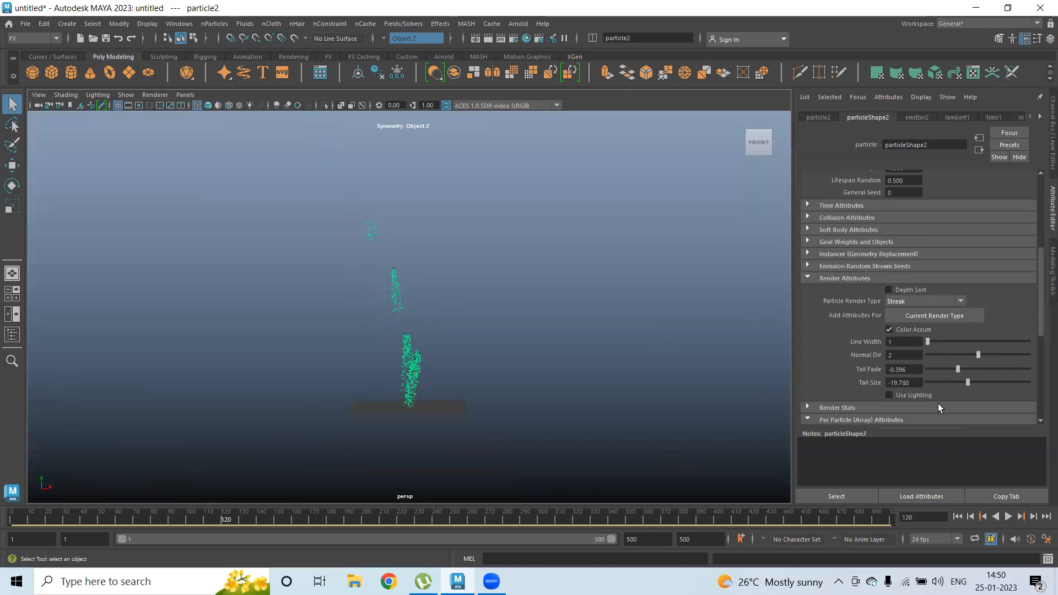
pyautogui.moveTo(972, 381)
pyautogui.mouseDown()
pyautogui.moveTo(988, 387)
pyautogui.moveTo(973, 388)
pyautogui.mouseUp()
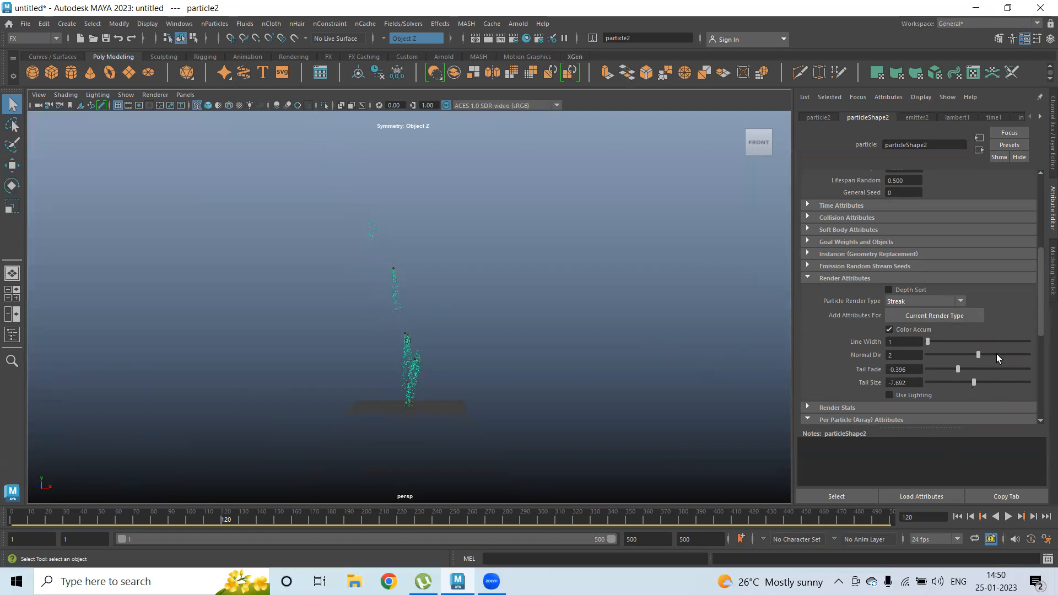
pyautogui.scroll(3, 910, 209)
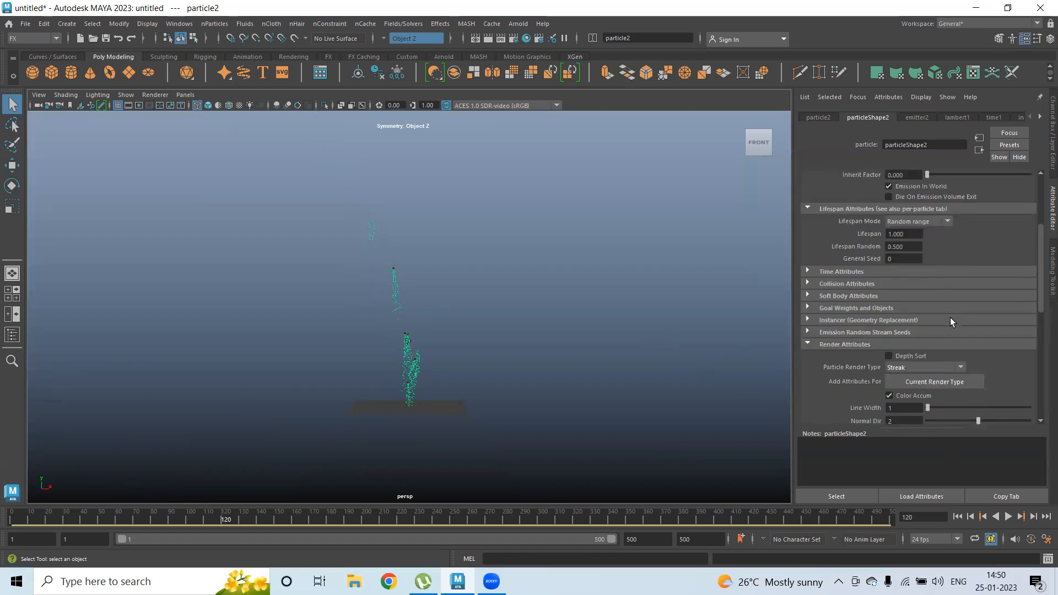
pyautogui.scroll(-3, 937, 323)
pyautogui.click(909, 304)
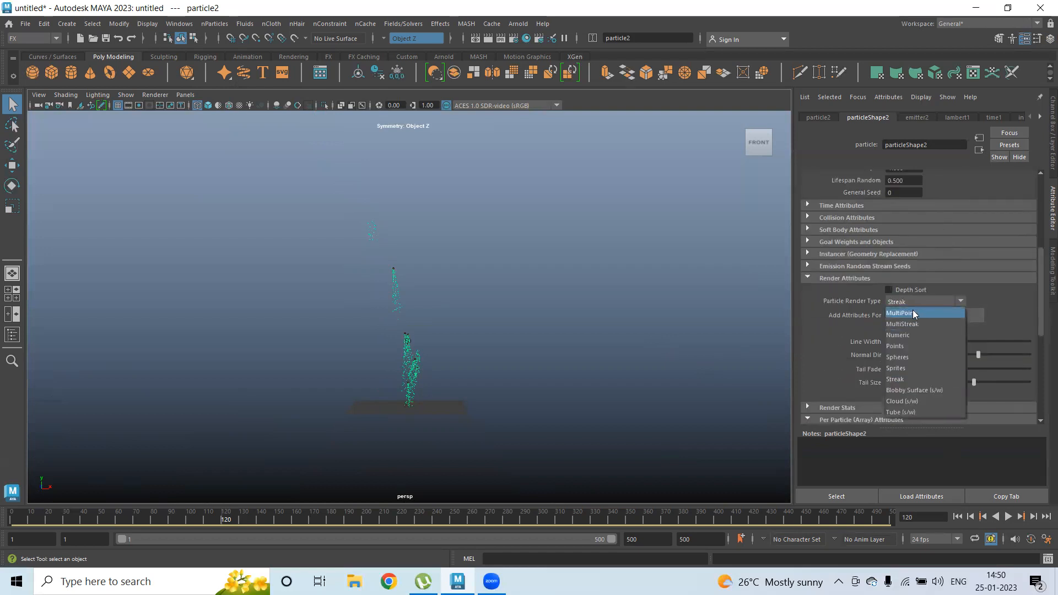
pyautogui.click(1028, 313)
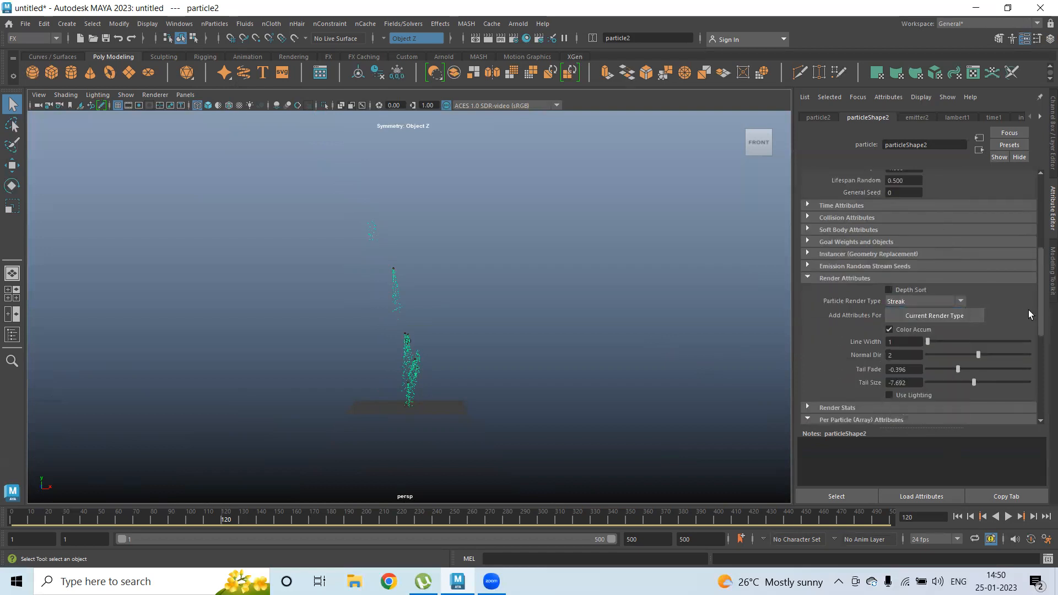
# Set the trail emitter's rate to 300 particles per second.
pyautogui.click(916, 118)
pyautogui.click(890, 215)
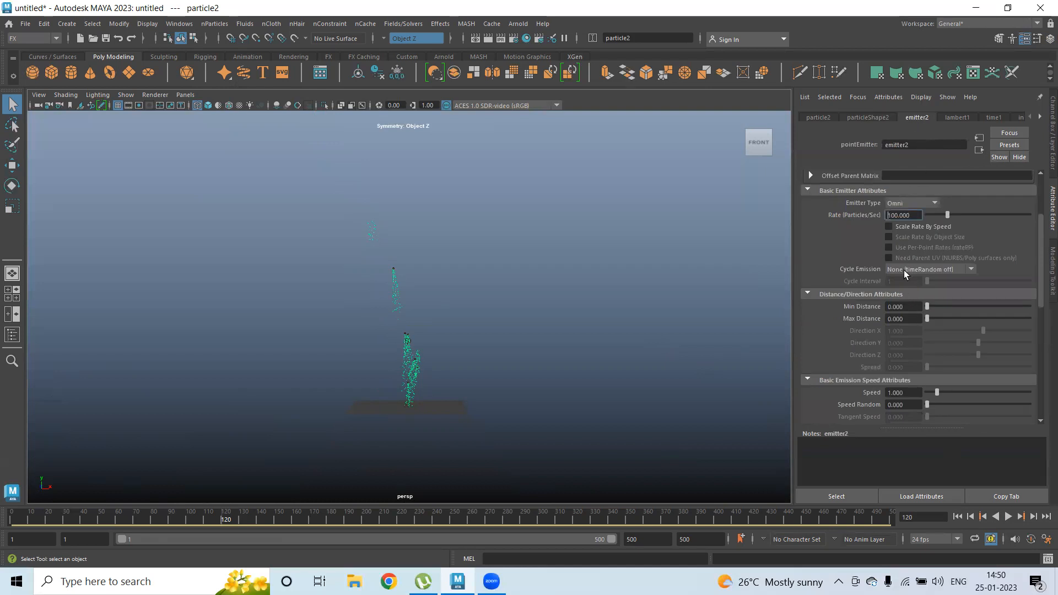
pyautogui.press('Delete')
pyautogui.write('3')
pyautogui.press('Return')
# Replay the simulation from the first frame and examine the denser streak trails up close.
pyautogui.click(957, 516)
pyautogui.click(1009, 517)
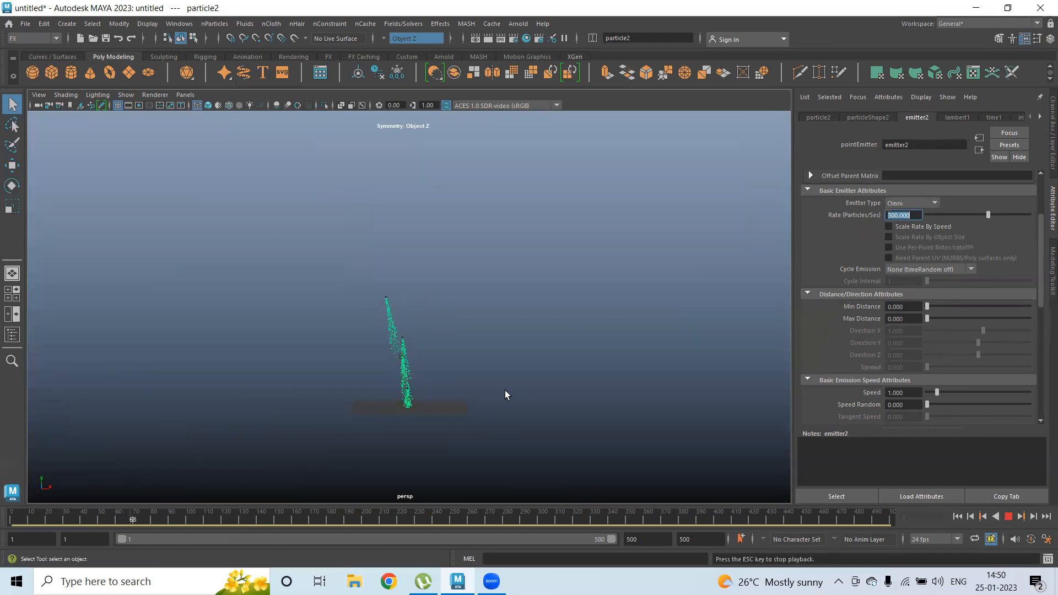
pyautogui.press('Escape')
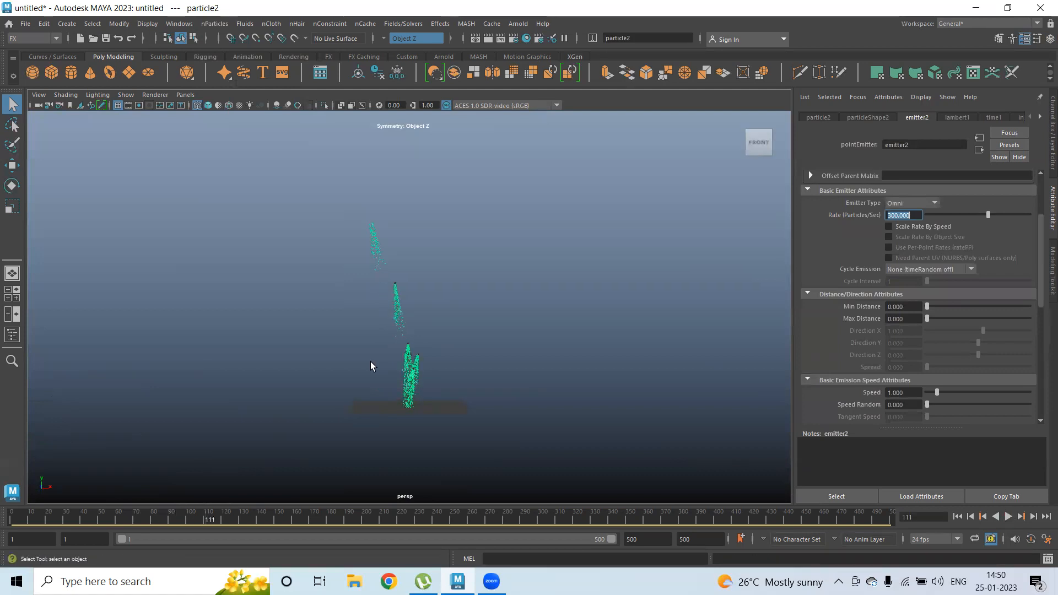
pyautogui.scroll(3, 374, 362)
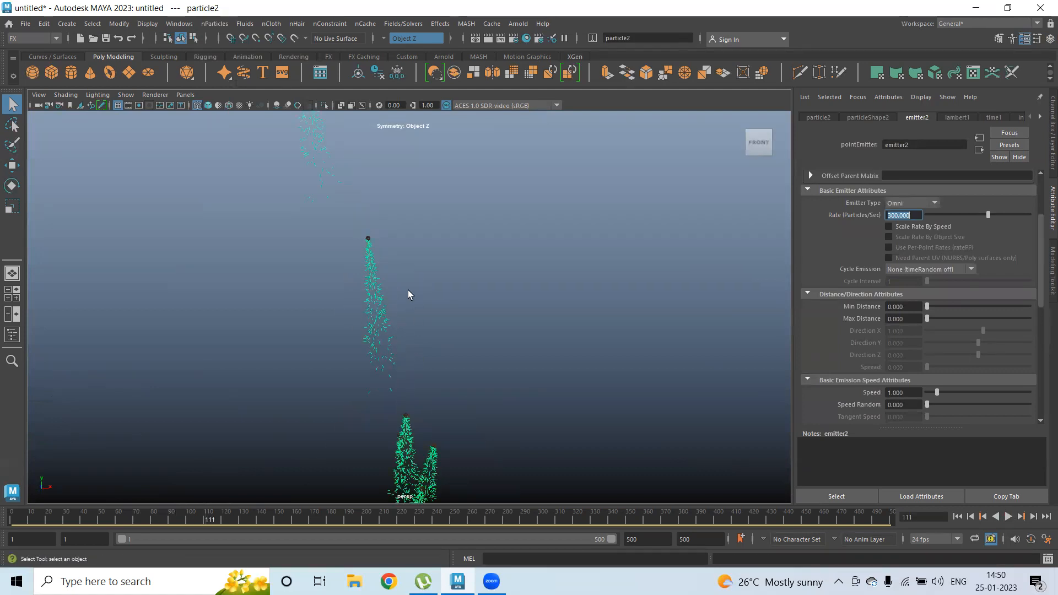
# Add a per-particle color attribute to the trail particles' shape.
pyautogui.scroll(-5, 931, 325)
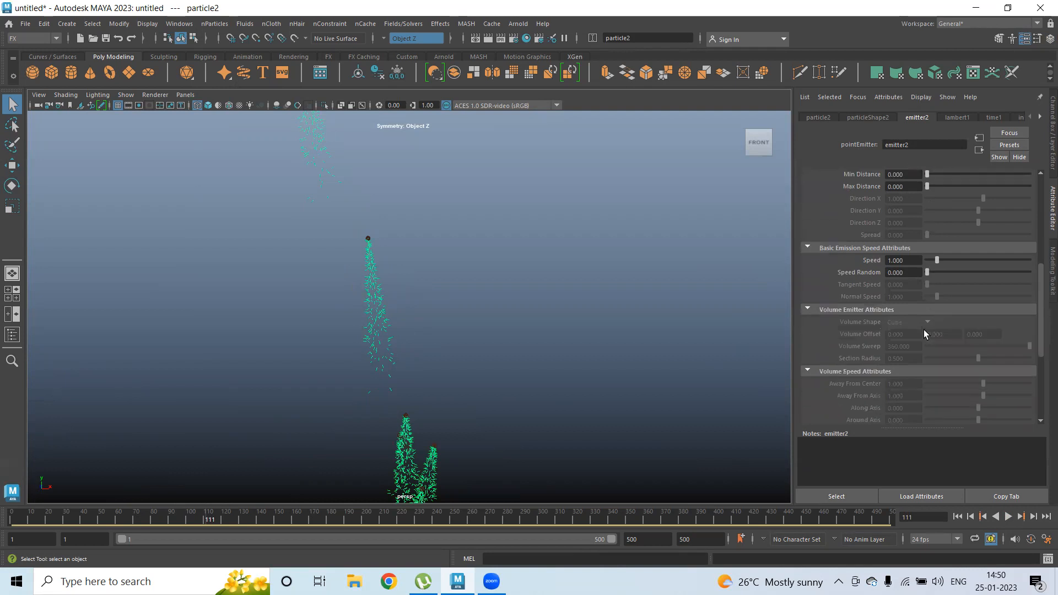
pyautogui.click(864, 117)
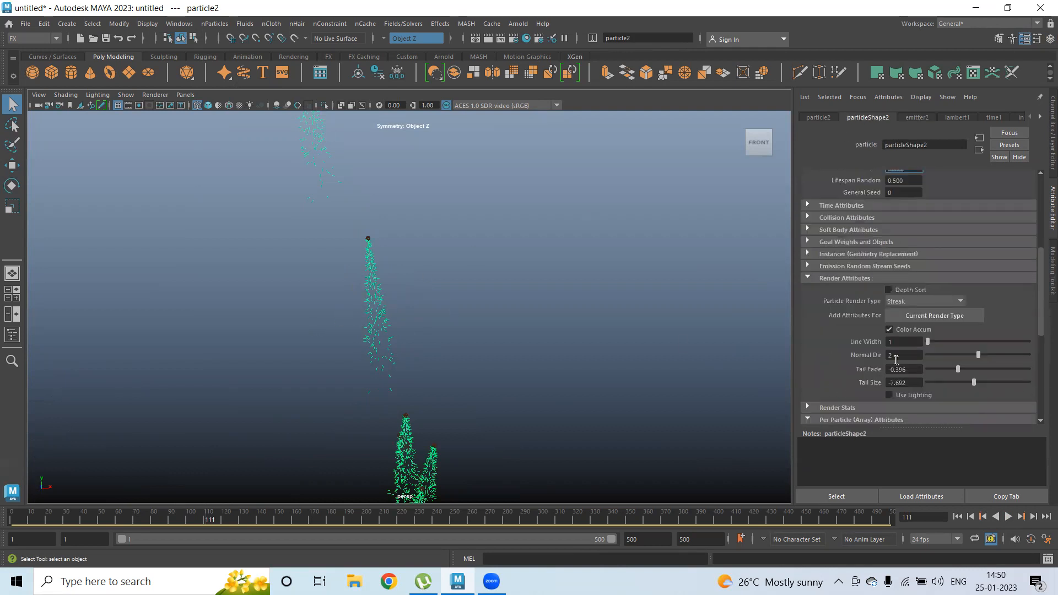
pyautogui.scroll(-6, 986, 363)
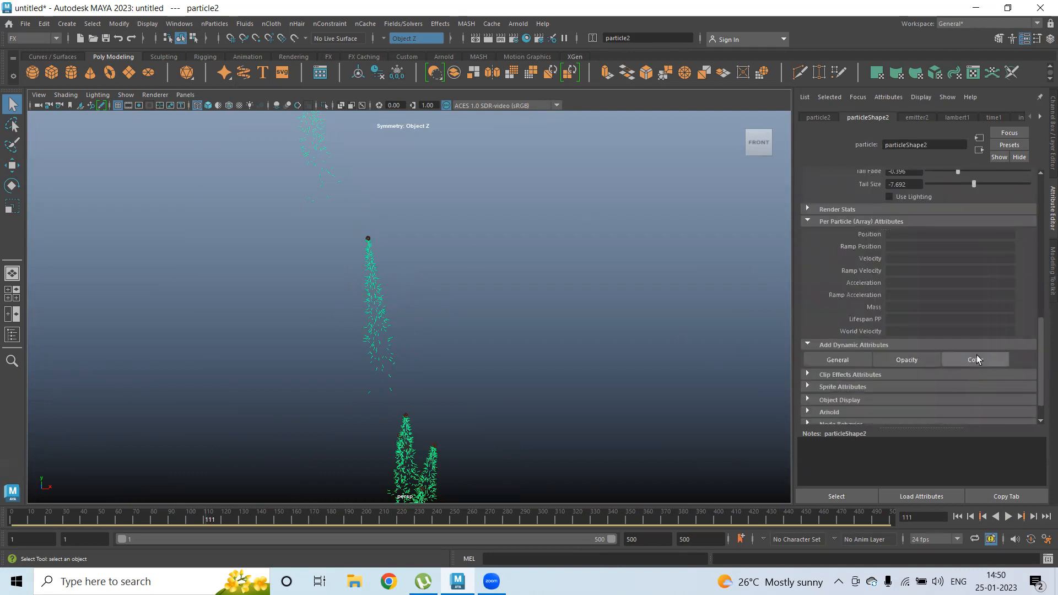
pyautogui.click(976, 360)
pyautogui.click(372, 228)
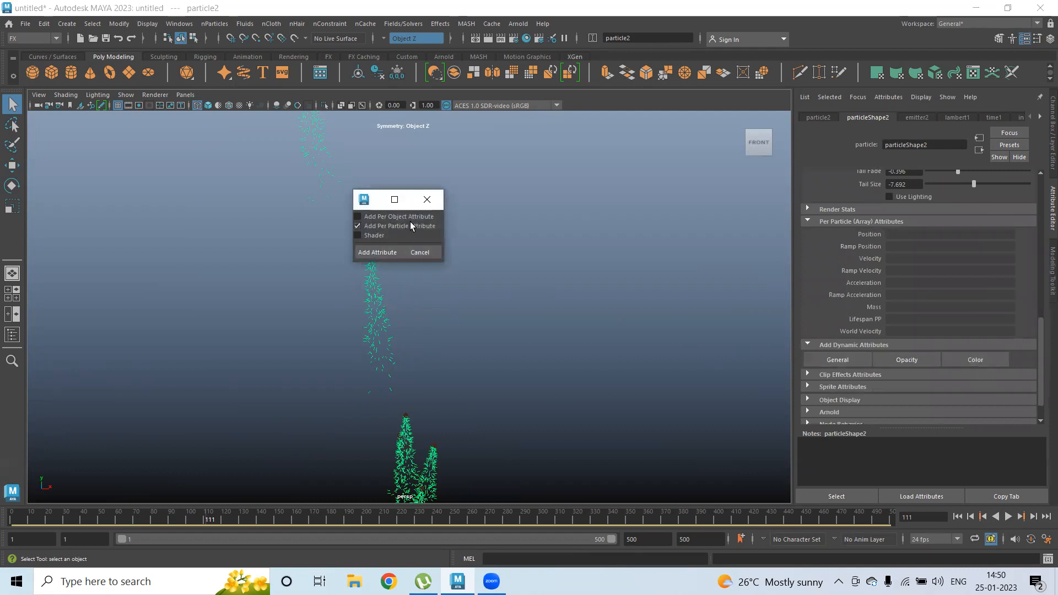
pyautogui.click(391, 252)
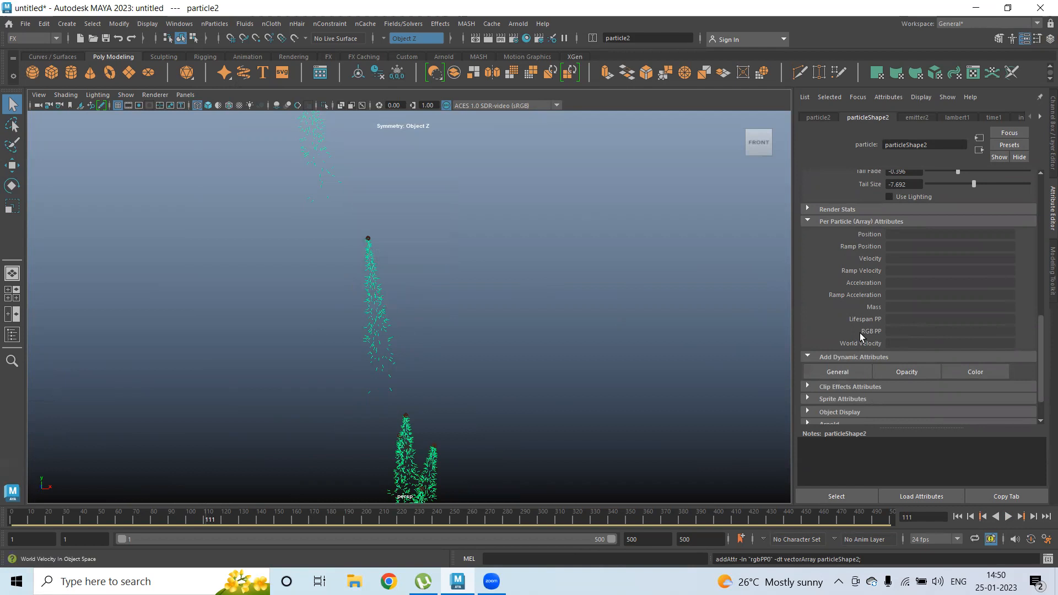
# Create a ramp for the RGB PP attribute and open it in the enlarged ramp editor.
pyautogui.rightClick(903, 330)
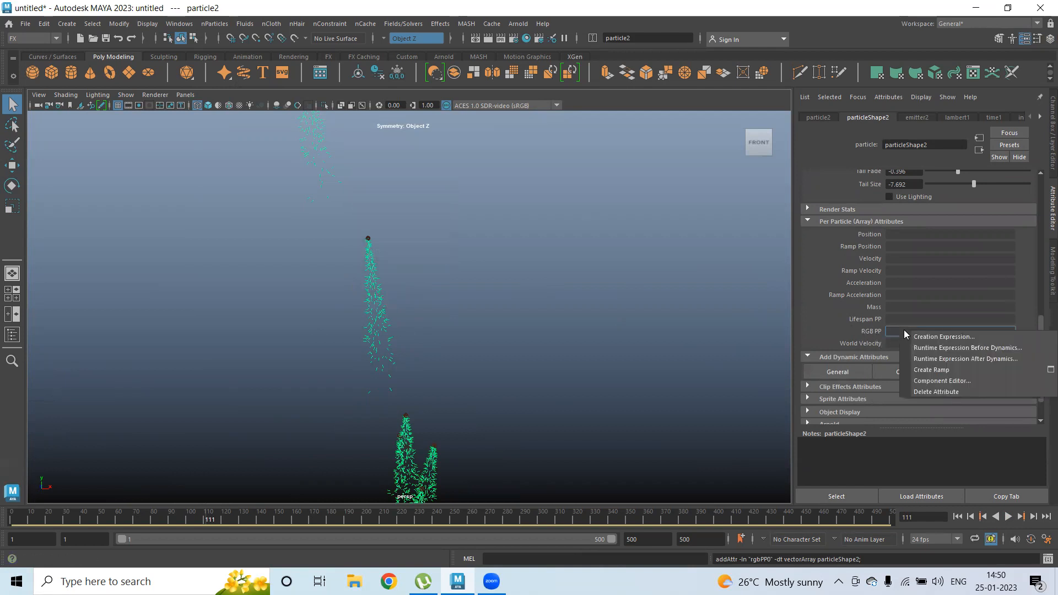
pyautogui.click(942, 365)
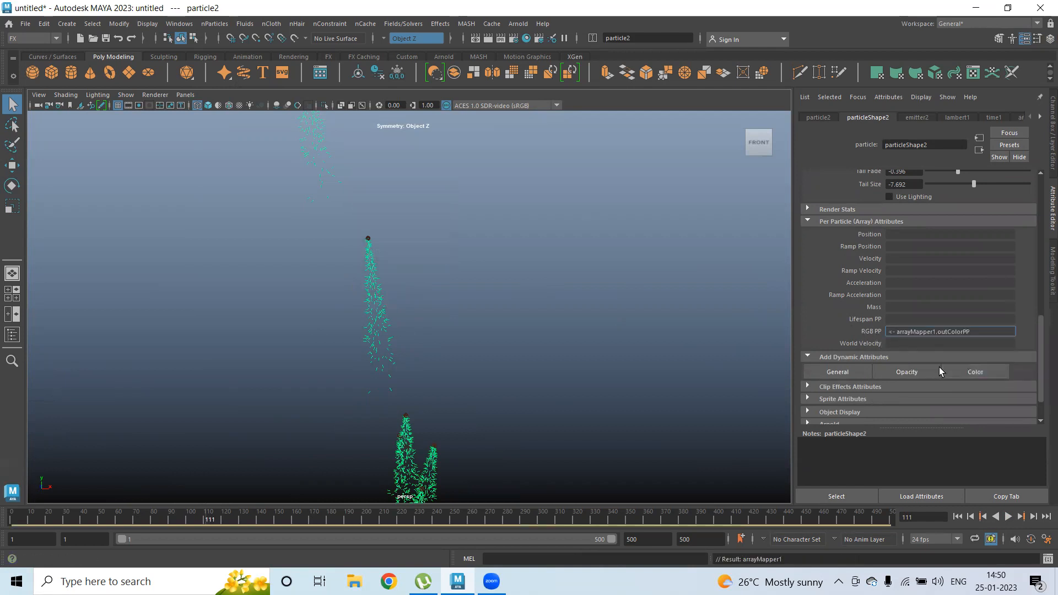
pyautogui.rightClick(968, 331)
pyautogui.click(806, 335)
pyautogui.click(1021, 284)
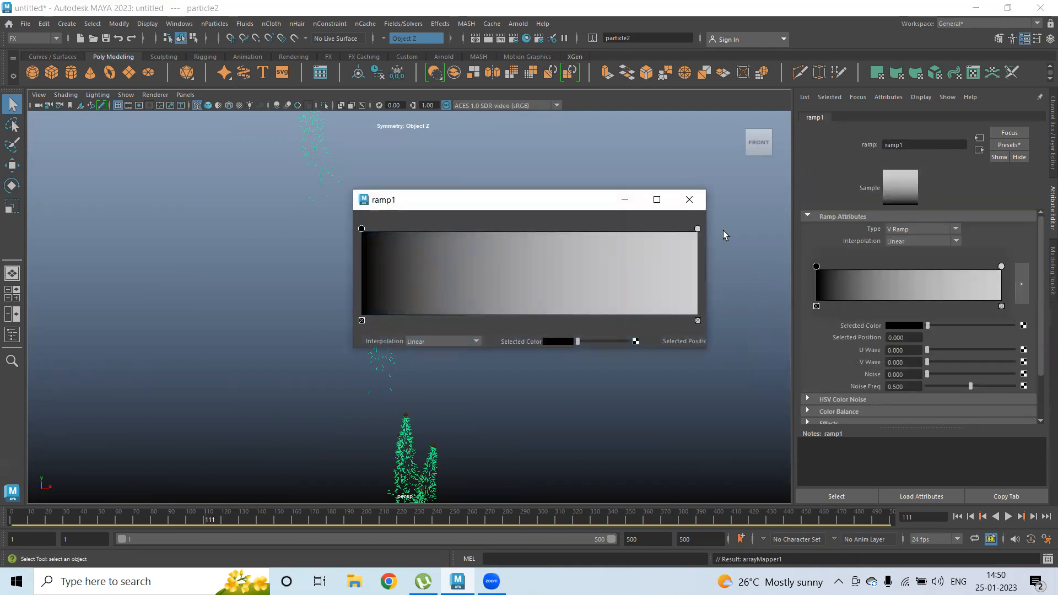
# Reverse the ramp so that black sits at its end, and color the start marker yellow.
pyautogui.moveTo(697, 229); pyautogui.dragTo(780, 236)
pyautogui.click(362, 229)
pyautogui.click(558, 344)
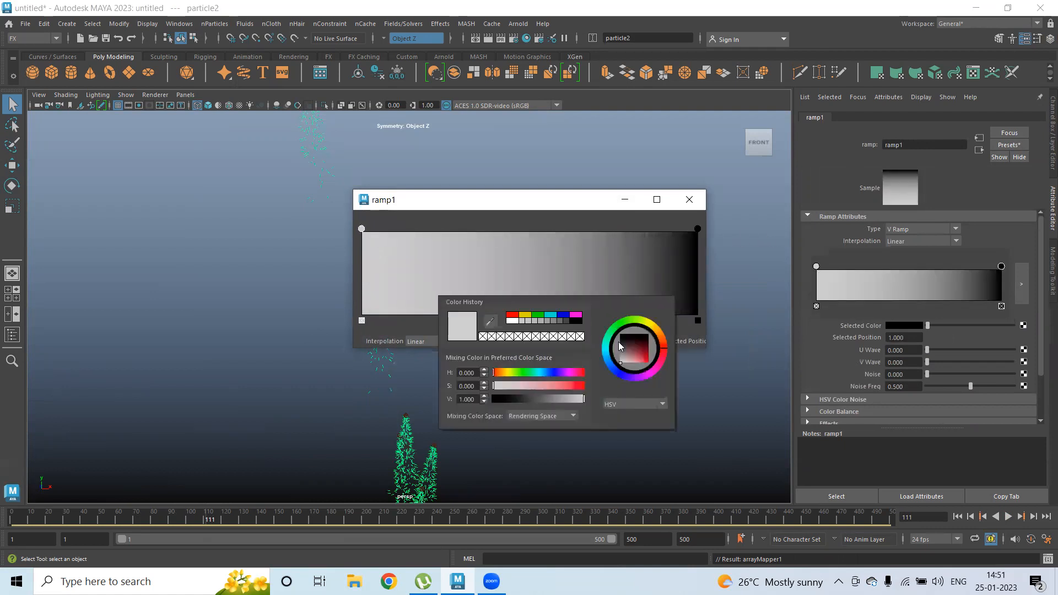
pyautogui.moveTo(651, 325); pyautogui.dragTo(651, 379)
# Add an orange marker shortly after the ramp's yellow start and a red-orange marker about a third of the way along.
pyautogui.click(418, 271)
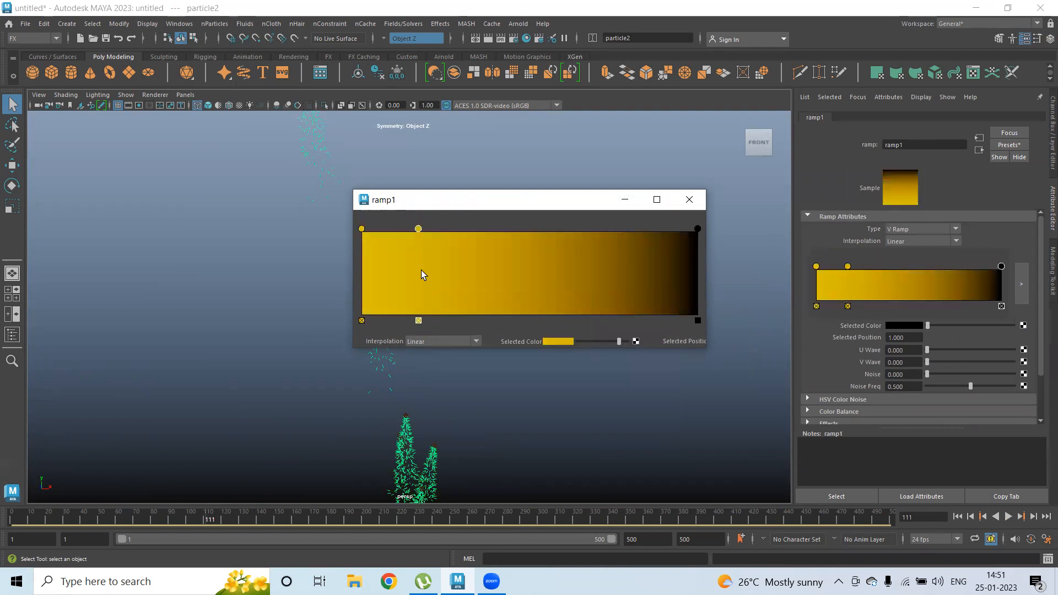
pyautogui.click(570, 341)
pyautogui.moveTo(667, 329); pyautogui.dragTo(672, 333)
pyautogui.click(487, 267)
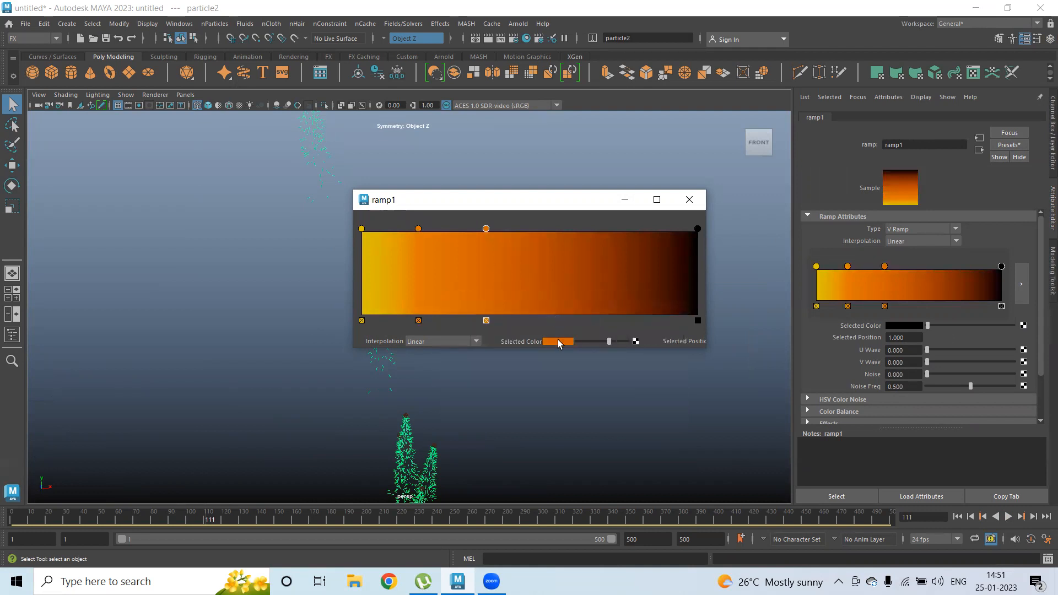
pyautogui.click(559, 342)
pyautogui.moveTo(678, 363); pyautogui.dragTo(712, 346)
# Add a bright red-orange marker near the ramp's middle and a dark red marker about three quarters along, finishing the enlarged ramp.
pyautogui.click(543, 250)
pyautogui.click(558, 342)
pyautogui.moveTo(692, 349)
pyautogui.mouseDown()
pyautogui.moveTo(670, 359)
pyautogui.moveTo(684, 372)
pyautogui.moveTo(694, 346)
pyautogui.mouseUp()
pyautogui.click(624, 260)
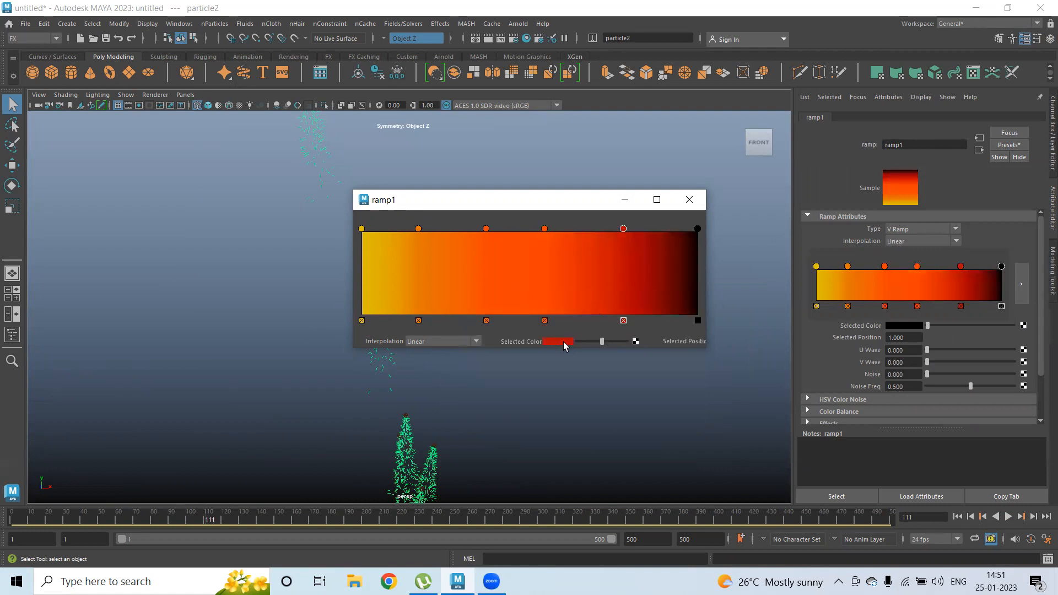
pyautogui.click(563, 342)
pyautogui.moveTo(682, 353); pyautogui.dragTo(680, 353)
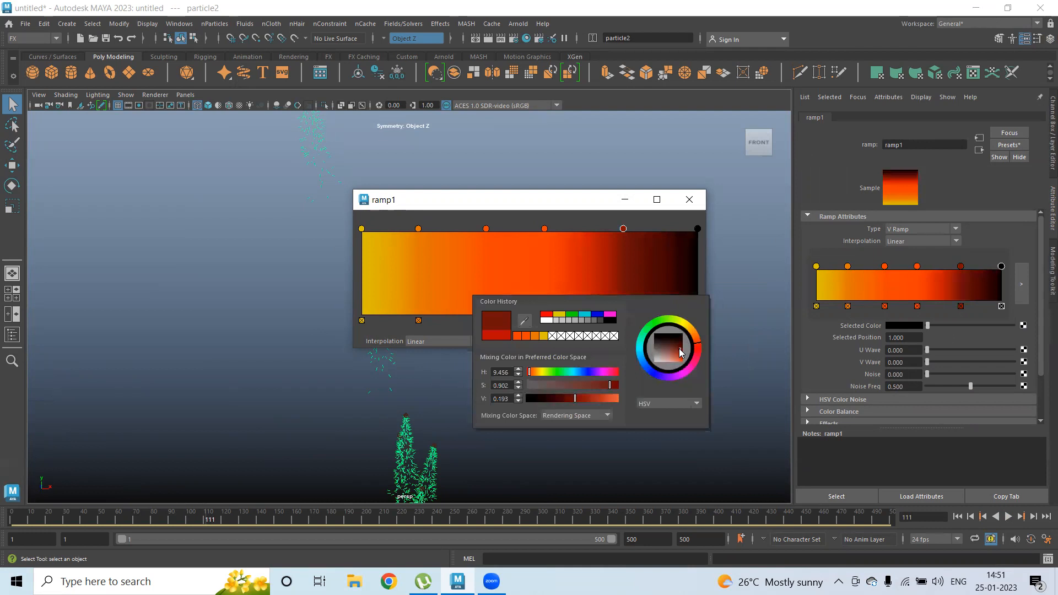
pyautogui.moveTo(545, 229); pyautogui.dragTo(538, 229)
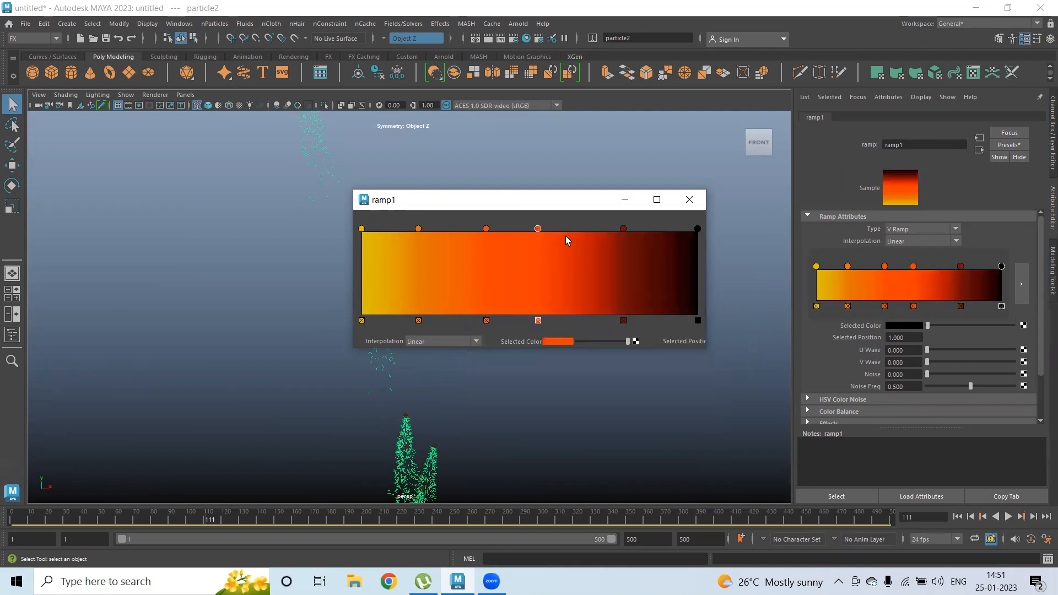
pyautogui.click(702, 200)
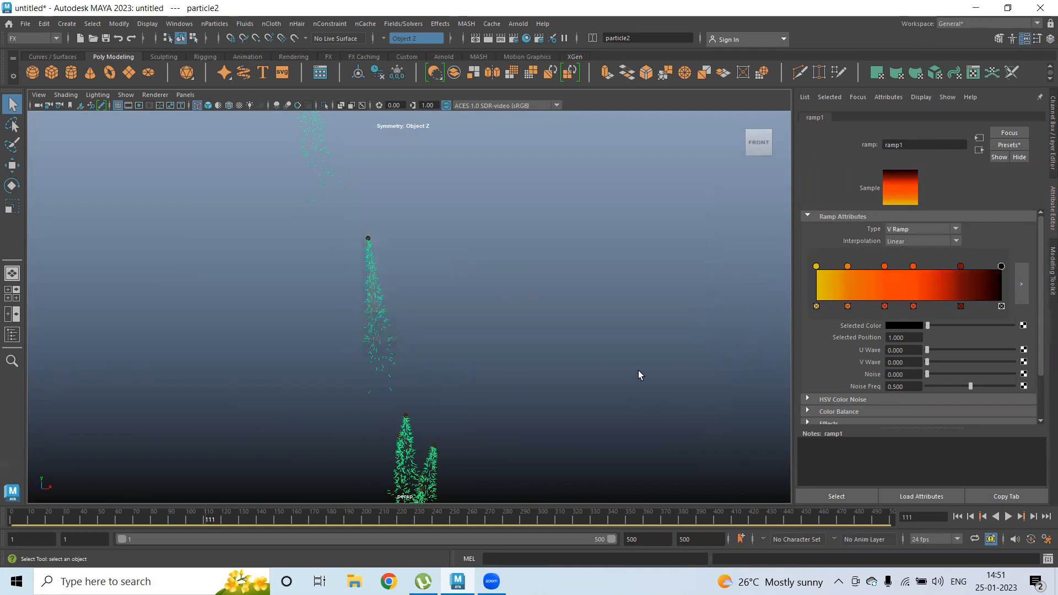
# Display the viewport in textured shading on a black background and play the simulation from the start to check the trail colors.
pyautogui.click(618, 349)
pyautogui.press('6')
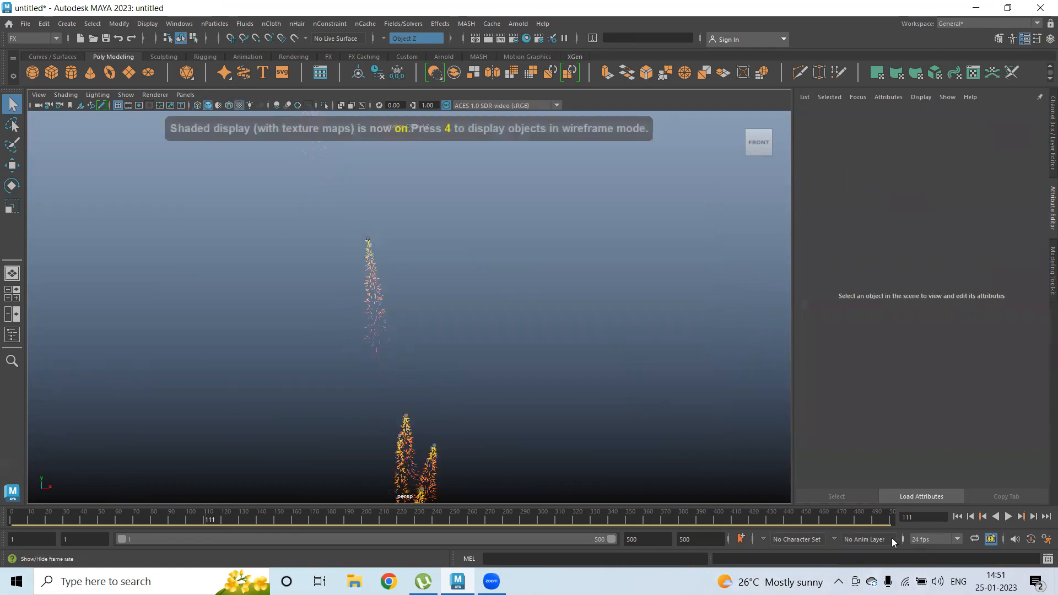
pyautogui.click(957, 517)
pyautogui.click(1009, 517)
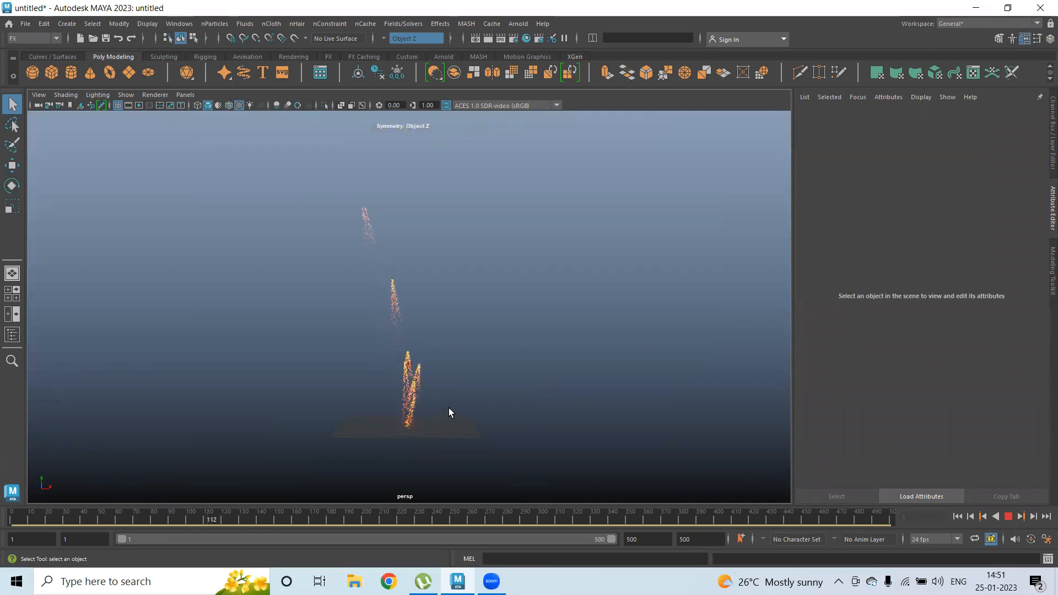
pyautogui.hotkey('alt', 'b')
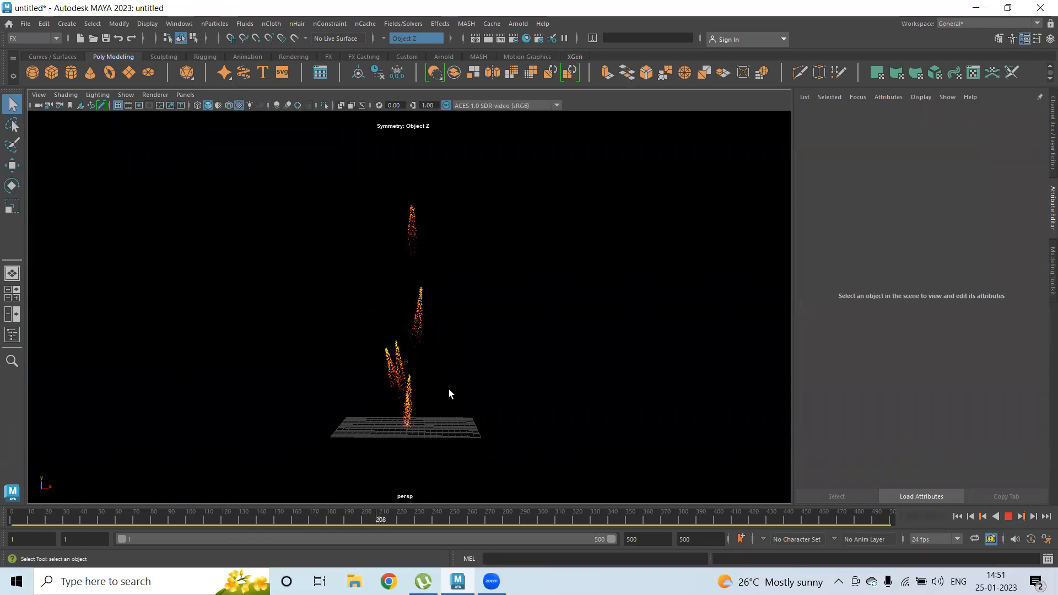
pyautogui.click(1008, 517)
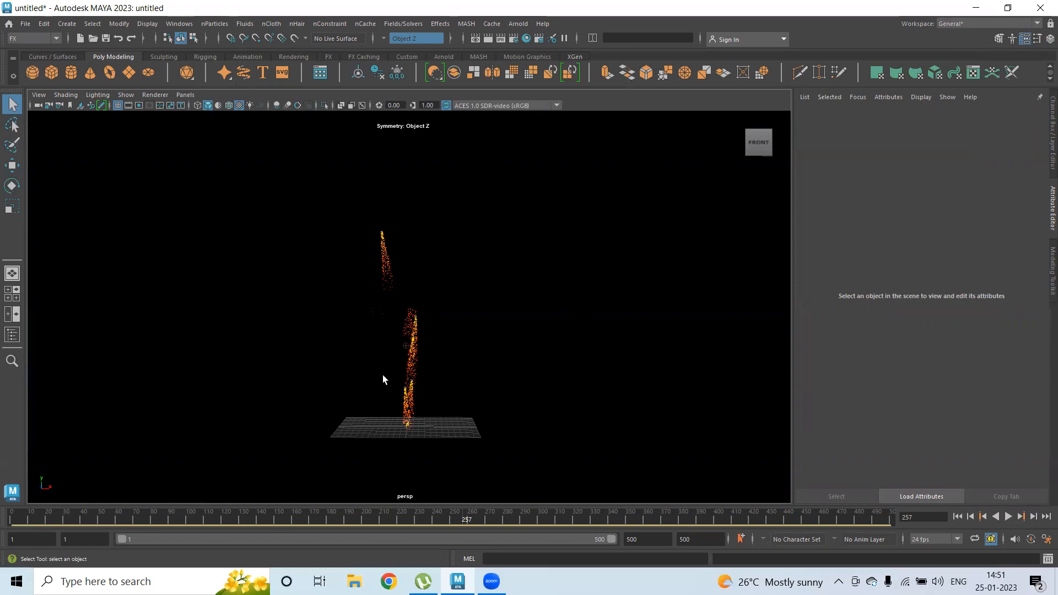
pyautogui.click(958, 517)
pyautogui.click(1008, 517)
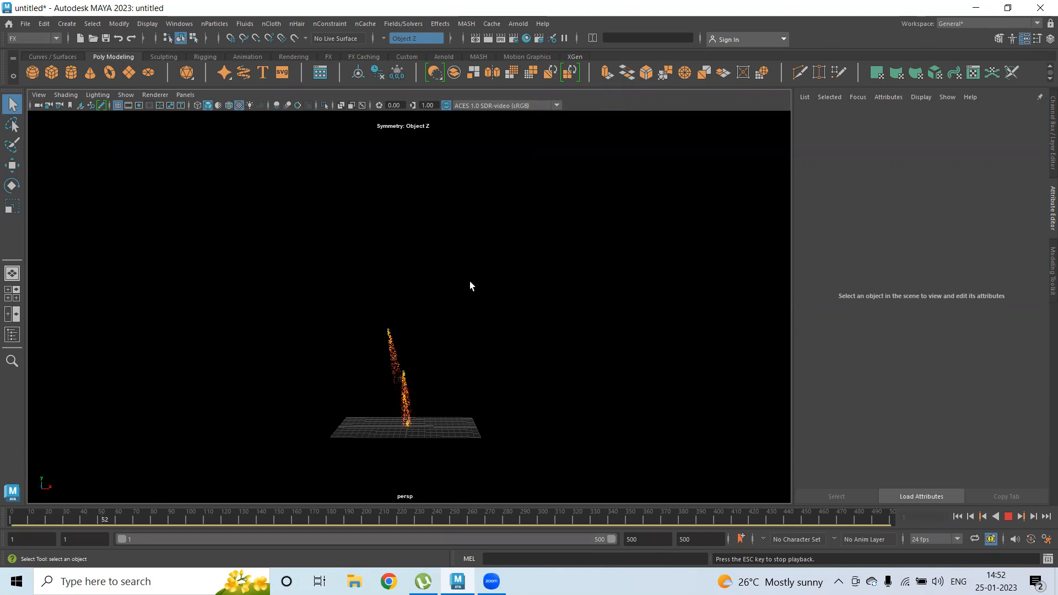
pyautogui.scroll(3, 377, 338)
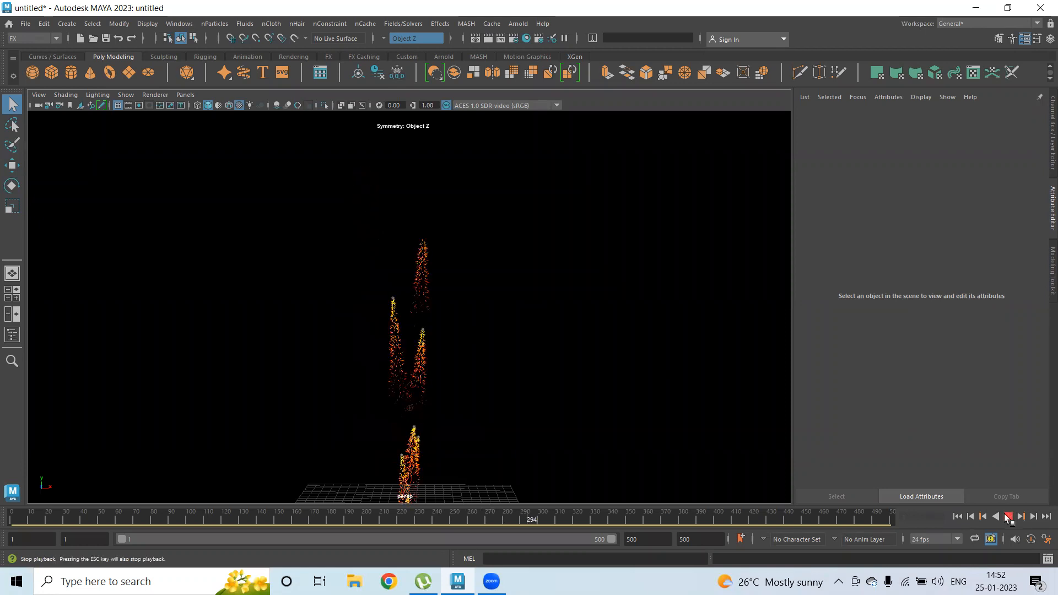
pyautogui.press('Escape')
# Add a second legacy particle emission from the upward-shooting sphere particles using Emit from Object.
pyautogui.click(415, 429)
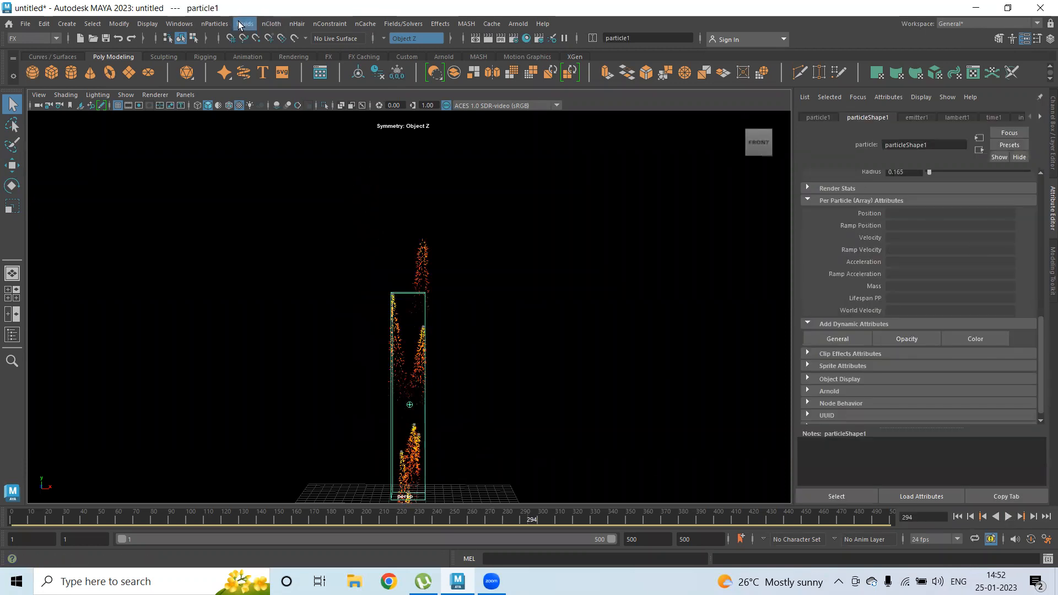
pyautogui.click(216, 24)
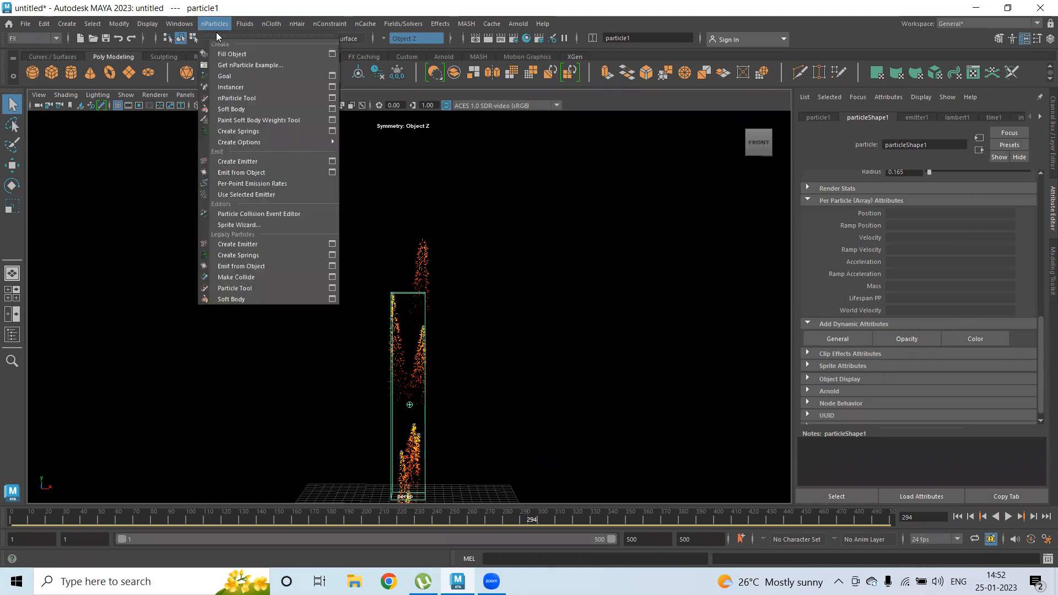
pyautogui.click(263, 268)
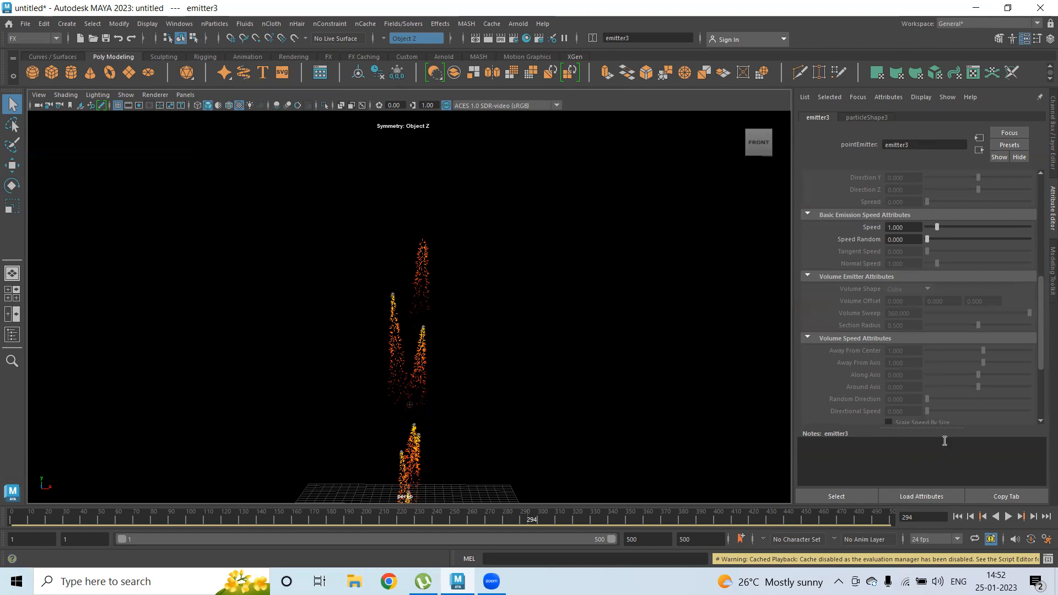
# Set the new particles' lifespan mode to Random range, with a lifespan of 3 and a lifespan random of 2.
pyautogui.click(860, 117)
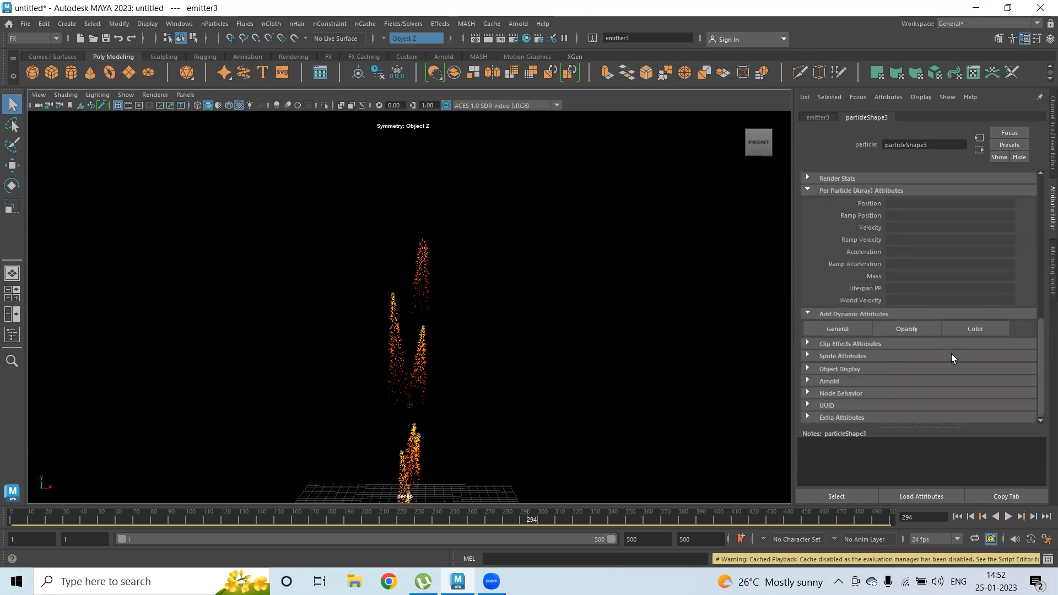
pyautogui.scroll(5, 891, 248)
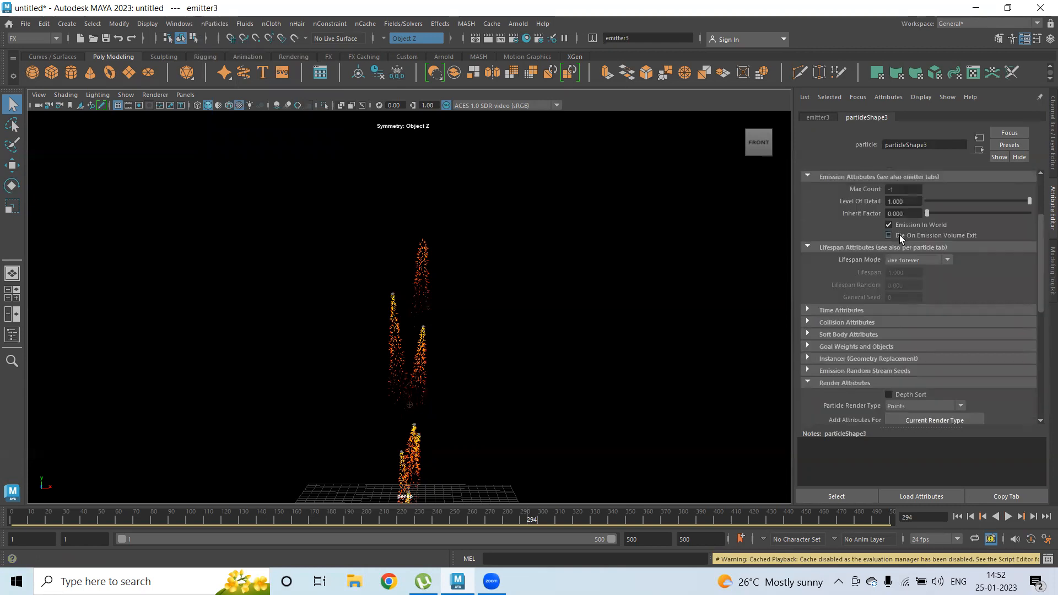
pyautogui.scroll(-1, 907, 237)
pyautogui.click(907, 222)
pyautogui.click(908, 258)
pyautogui.click(903, 234)
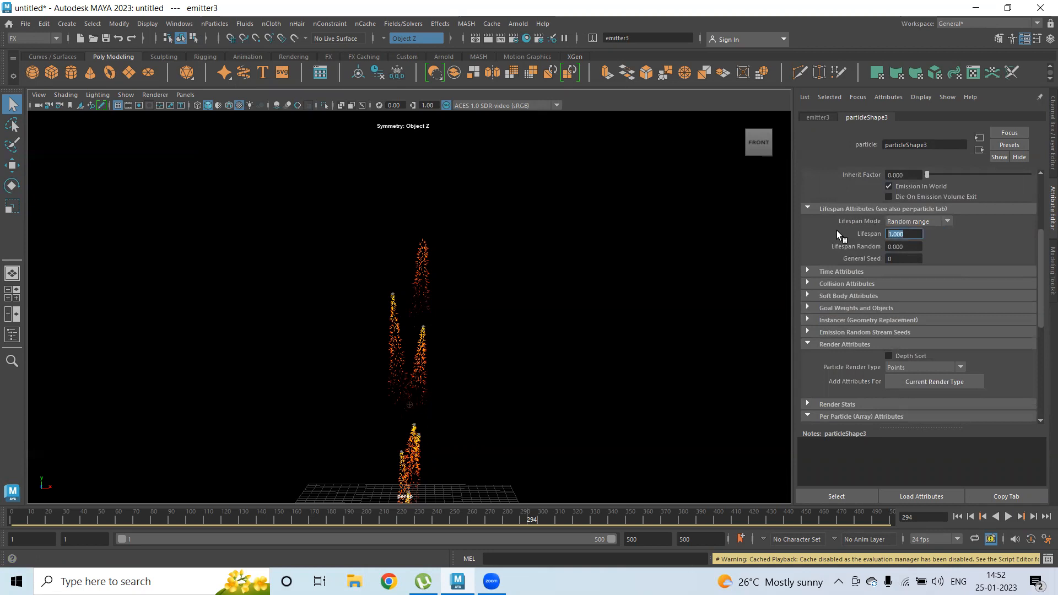
pyautogui.write('3')
pyautogui.press('Tab')
pyautogui.write('2')
pyautogui.press('Return')
# Set the new particles' render type to Streak and play the simulation from the first frame up to about frame 111.
pyautogui.click(921, 366)
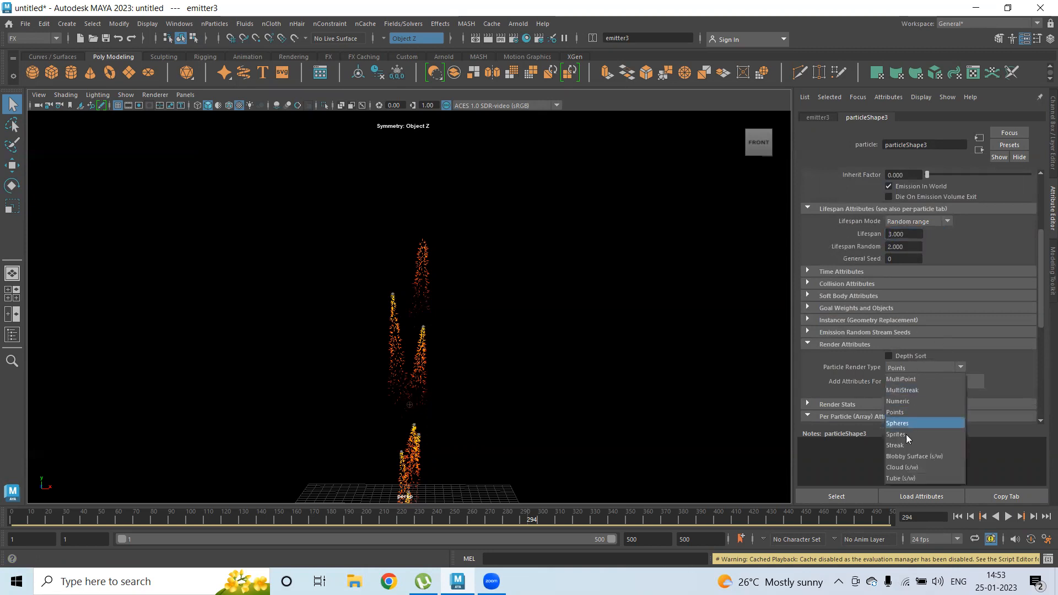
pyautogui.click(907, 446)
pyautogui.click(969, 517)
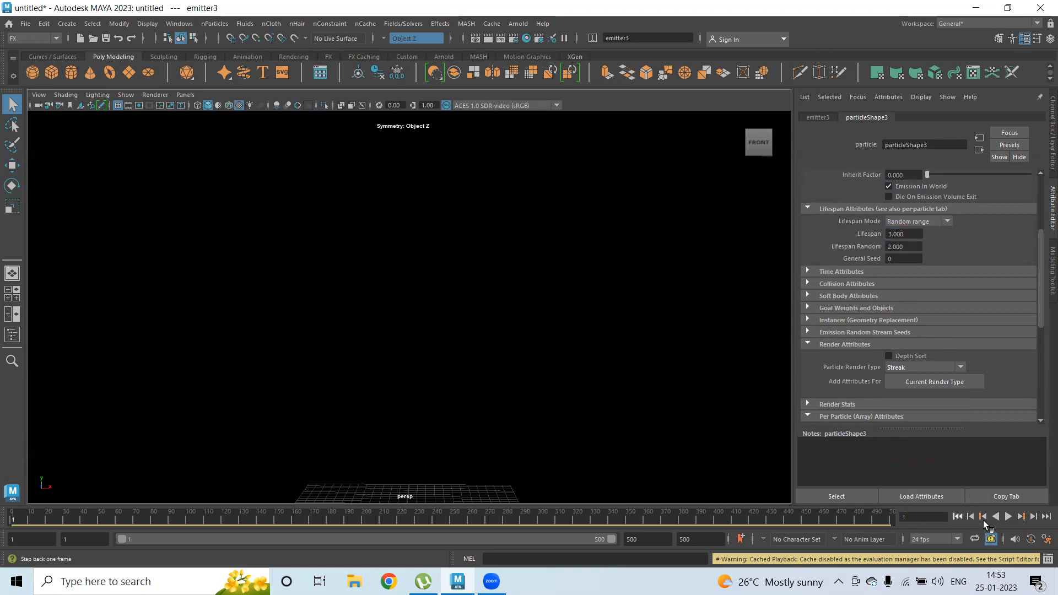
pyautogui.click(1008, 516)
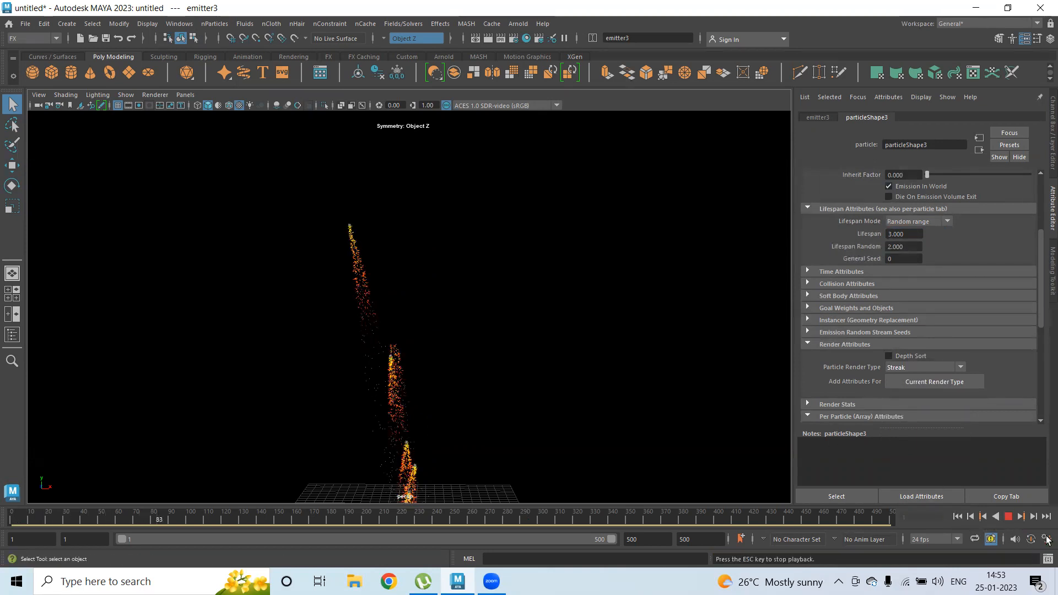
pyautogui.press('Escape')
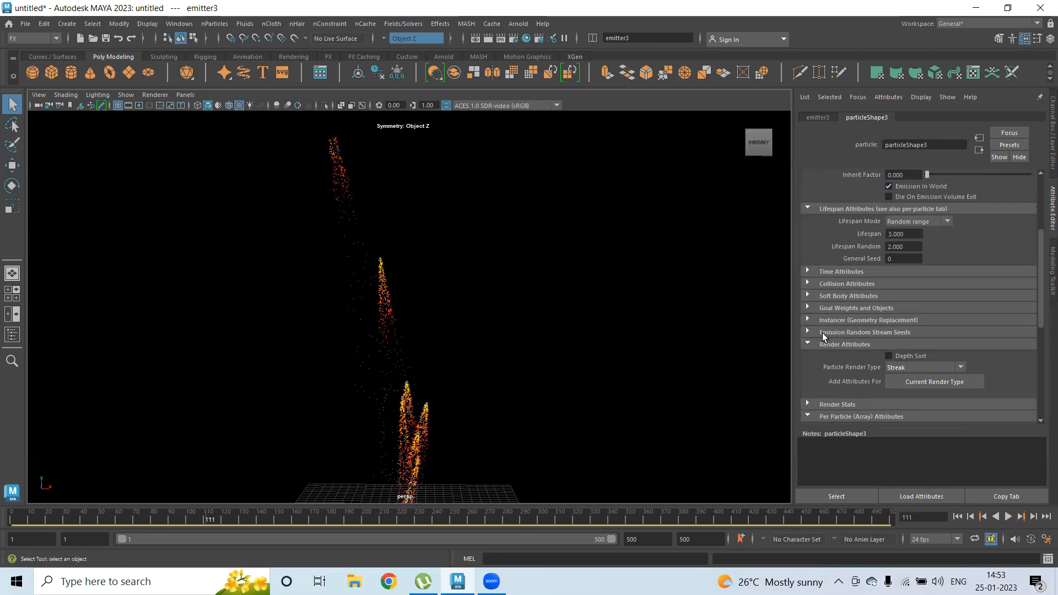
# Add the Streak render attributes to the new particles and set tail fade to about -0.473 and tail size to about -43.956.
pyautogui.click(918, 377)
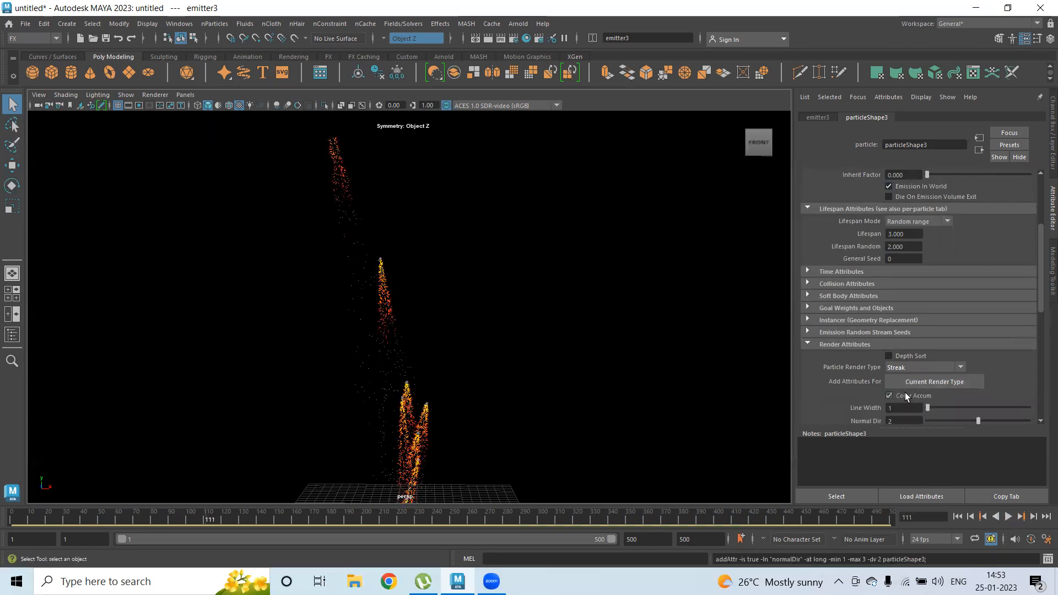
pyautogui.scroll(-5, 981, 397)
pyautogui.moveTo(979, 318)
pyautogui.mouseDown()
pyautogui.moveTo(962, 314)
pyautogui.moveTo(1004, 318)
pyautogui.moveTo(954, 321)
pyautogui.moveTo(954, 303)
pyautogui.mouseUp()
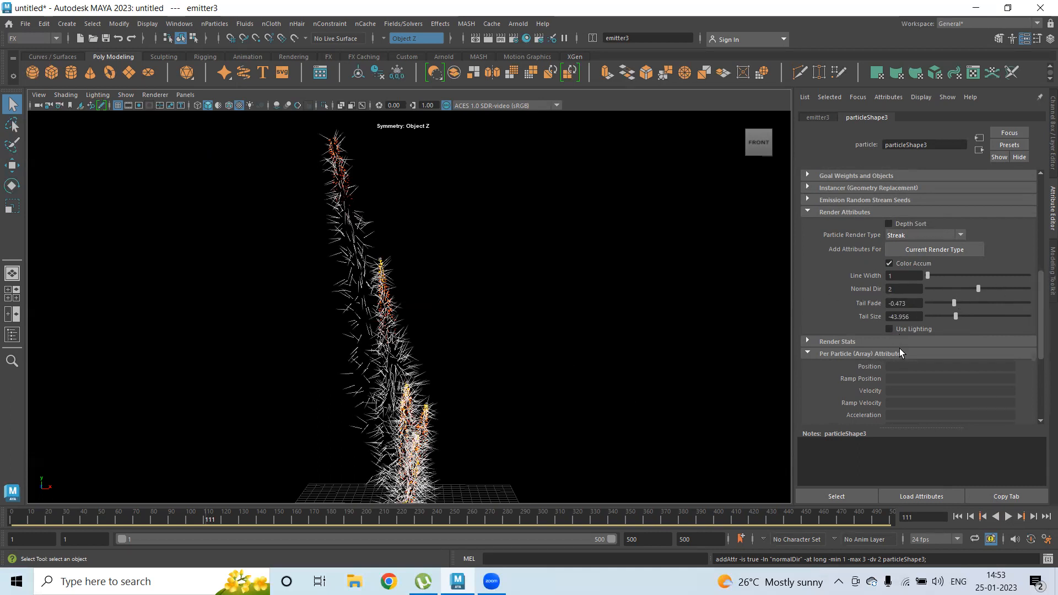
# Add a per-particle color attribute to the new streak particles' shape.
pyautogui.scroll(-3, 900, 348)
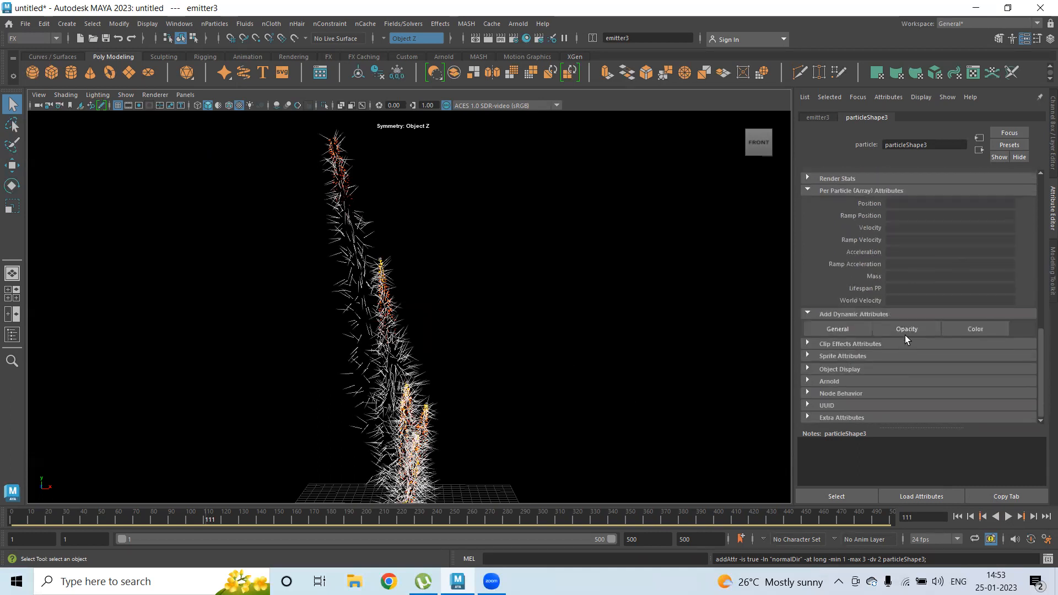
pyautogui.click(973, 330)
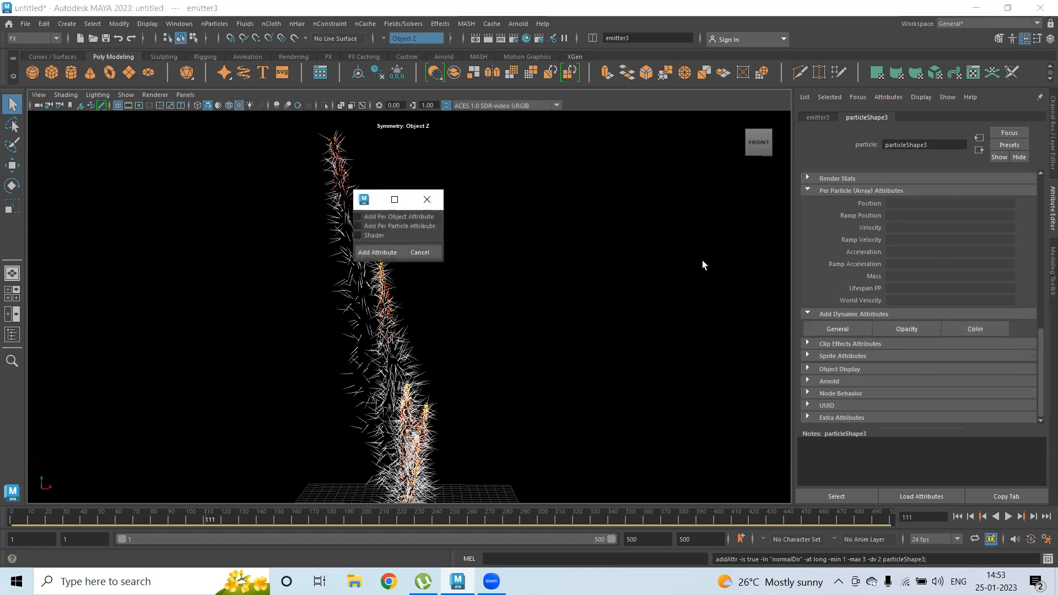
pyautogui.click(378, 252)
# Create a ramp for the new particles' RGB PP attribute and open that ramp for editing.
pyautogui.rightClick(919, 302)
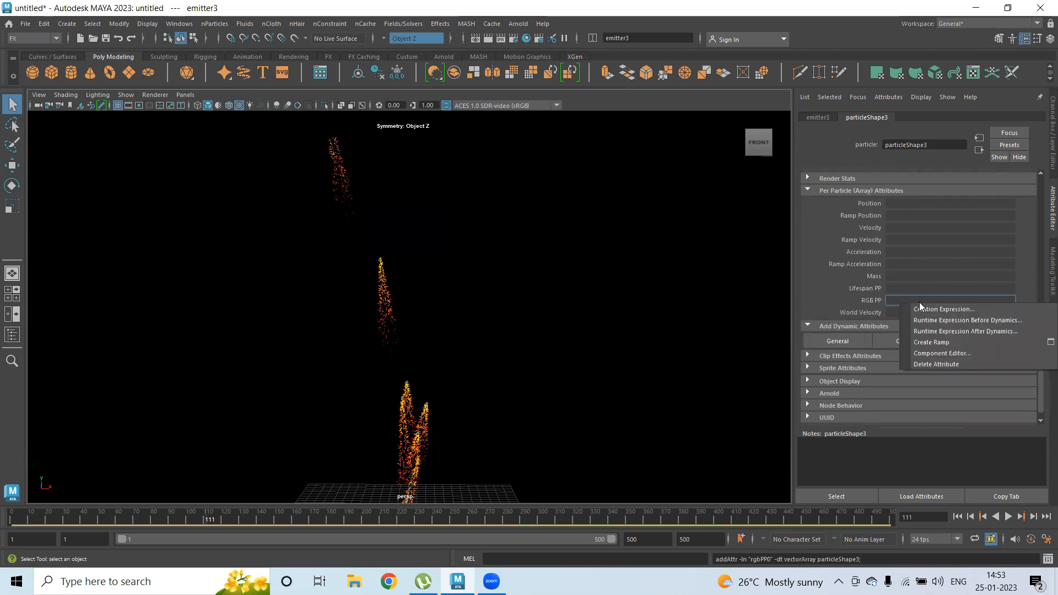
pyautogui.click(943, 344)
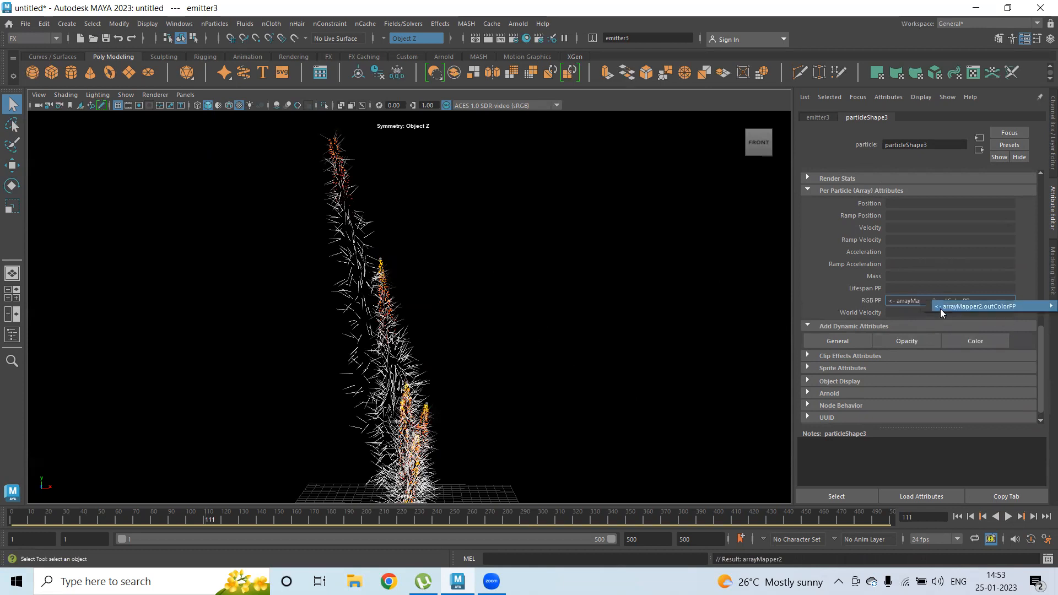
pyautogui.rightClick(943, 306)
pyautogui.click(833, 300)
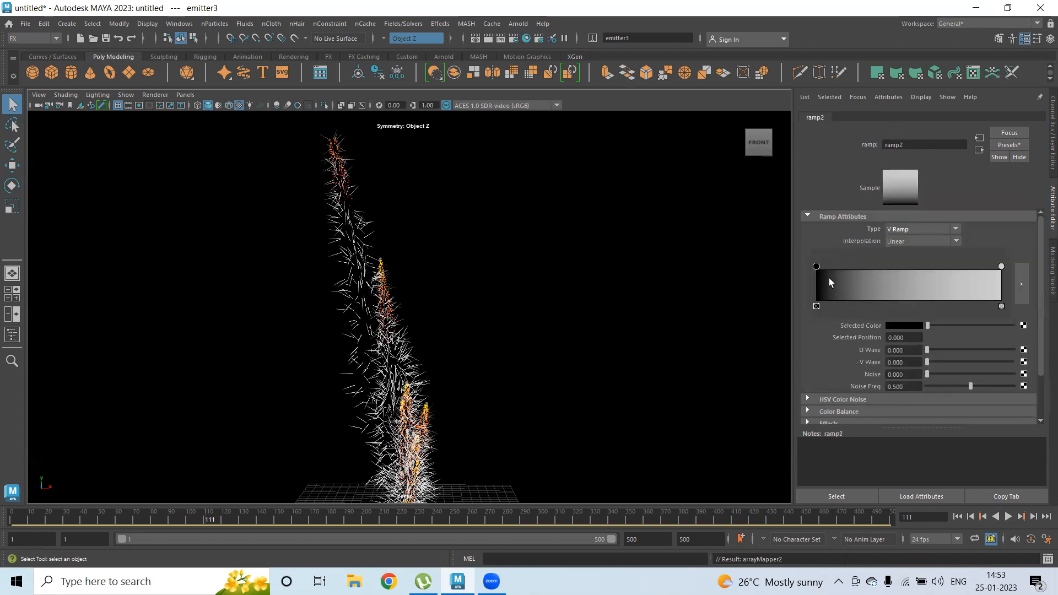
# Swap the new ramp's end markers so black sits at the end, and color the start marker red.
pyautogui.moveTo(816, 266)
pyautogui.mouseDown()
pyautogui.moveTo(1001, 266)
pyautogui.moveTo(816, 266)
pyautogui.mouseUp()
pyautogui.click(915, 326)
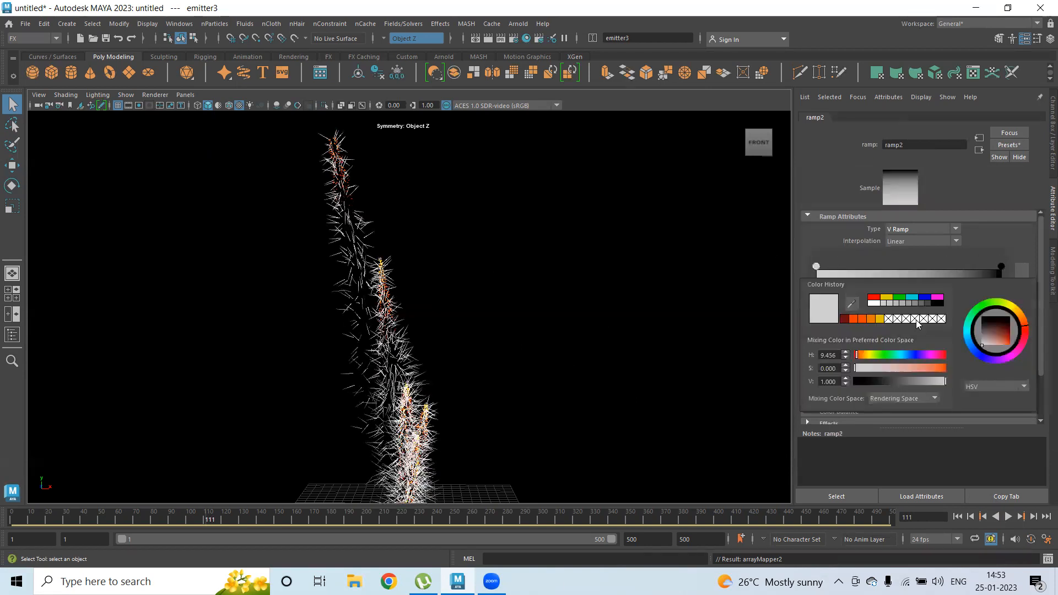
pyautogui.click(874, 297)
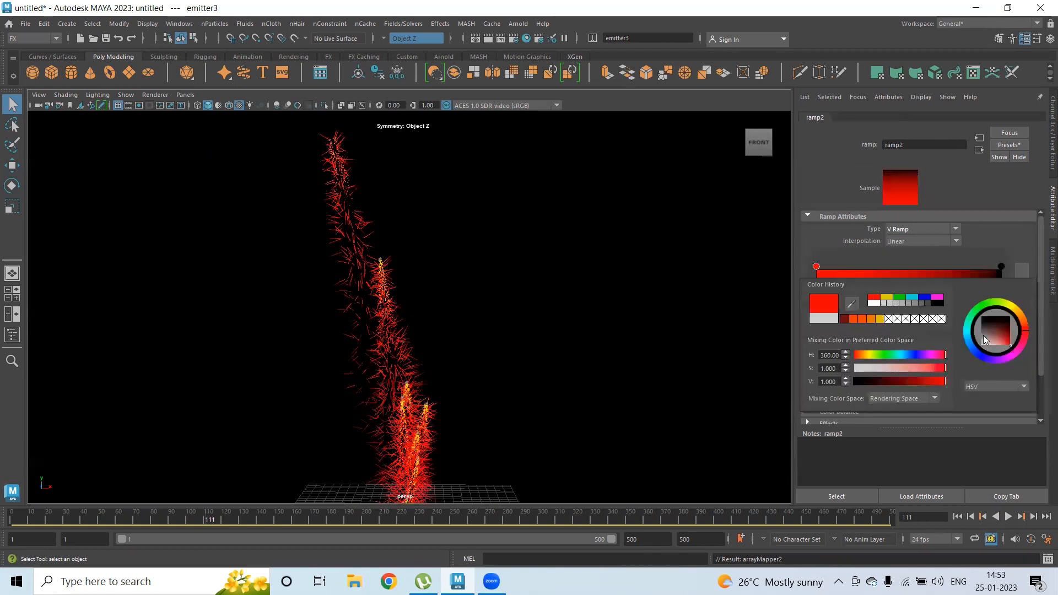
# Add a blue marker at about 0.3 and a green marker at about 0.73 on the ramp.
pyautogui.click(872, 274)
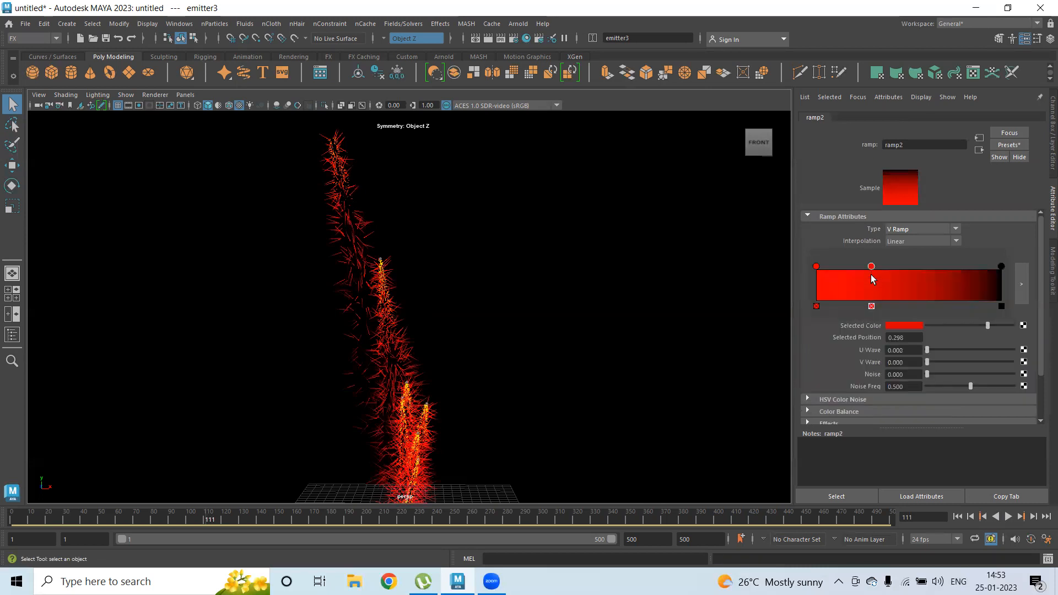
pyautogui.click(912, 328)
pyautogui.click(926, 297)
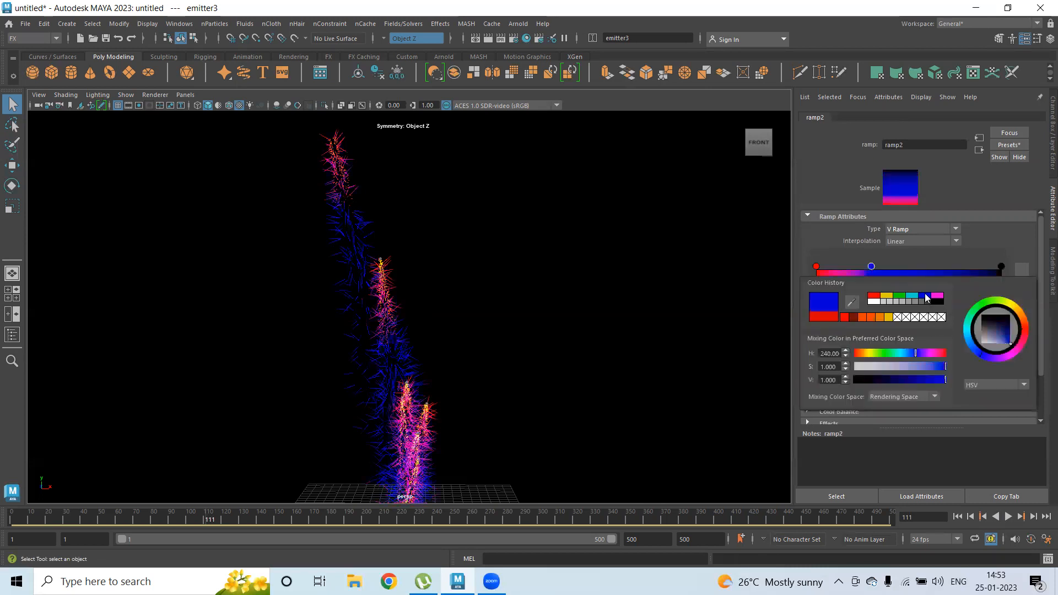
pyautogui.click(950, 274)
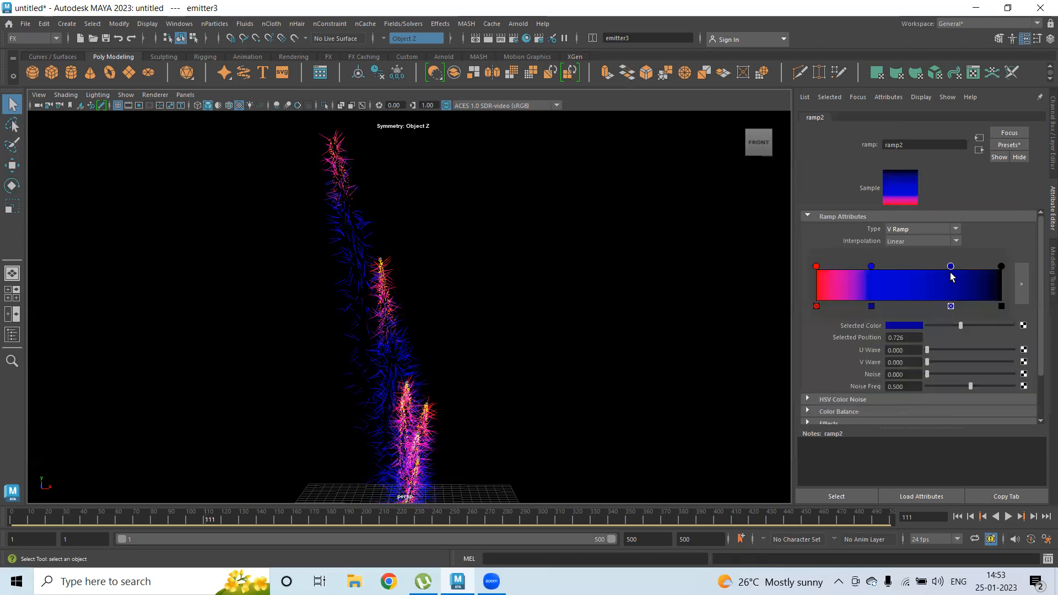
pyautogui.click(906, 327)
pyautogui.click(911, 297)
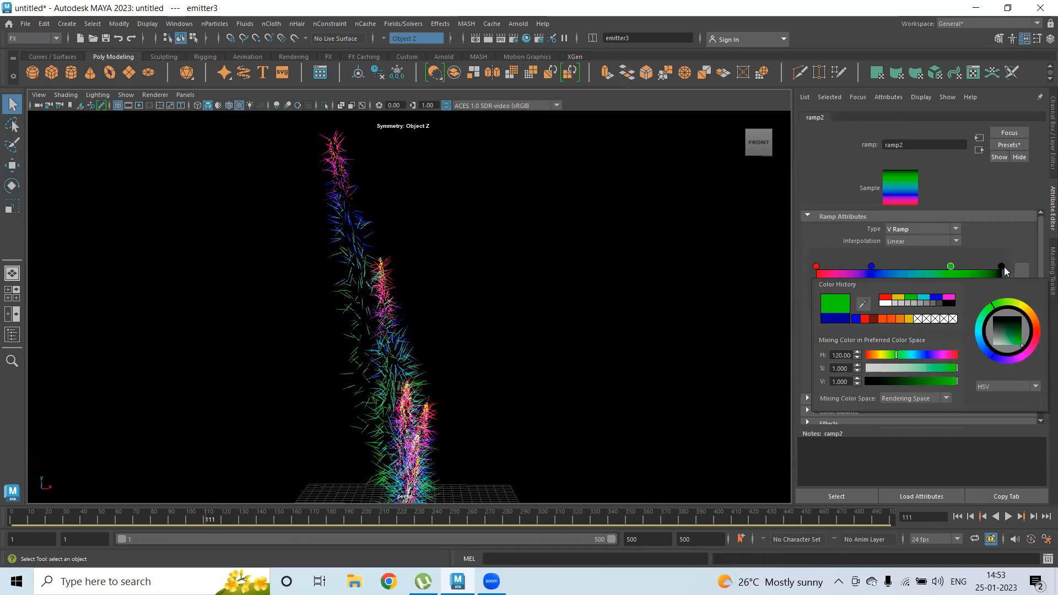
# Change the ramp's black end marker to yellow.
pyautogui.click(1001, 266)
pyautogui.click(909, 325)
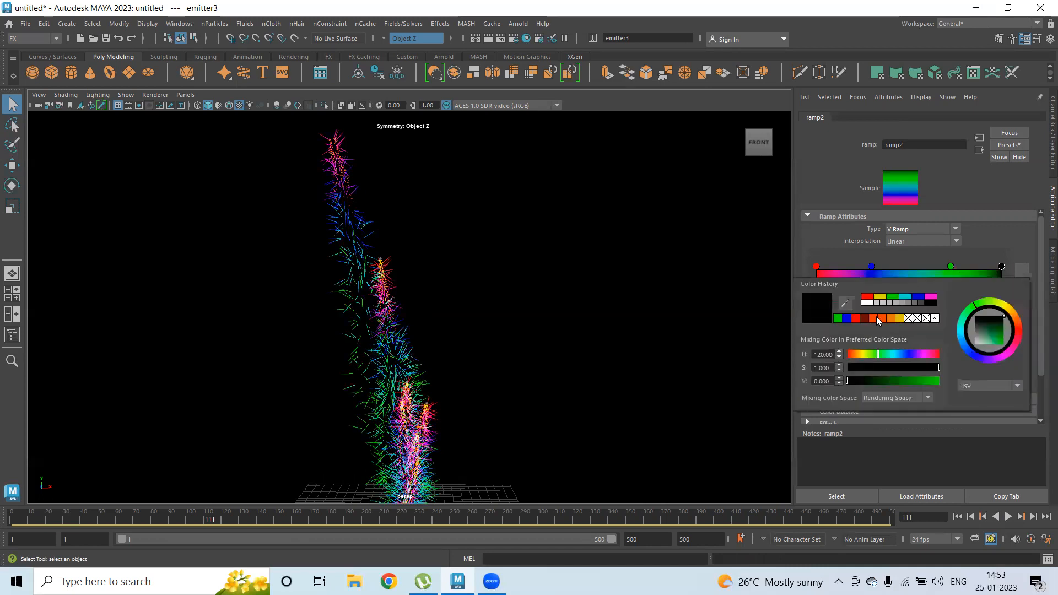
pyautogui.click(880, 296)
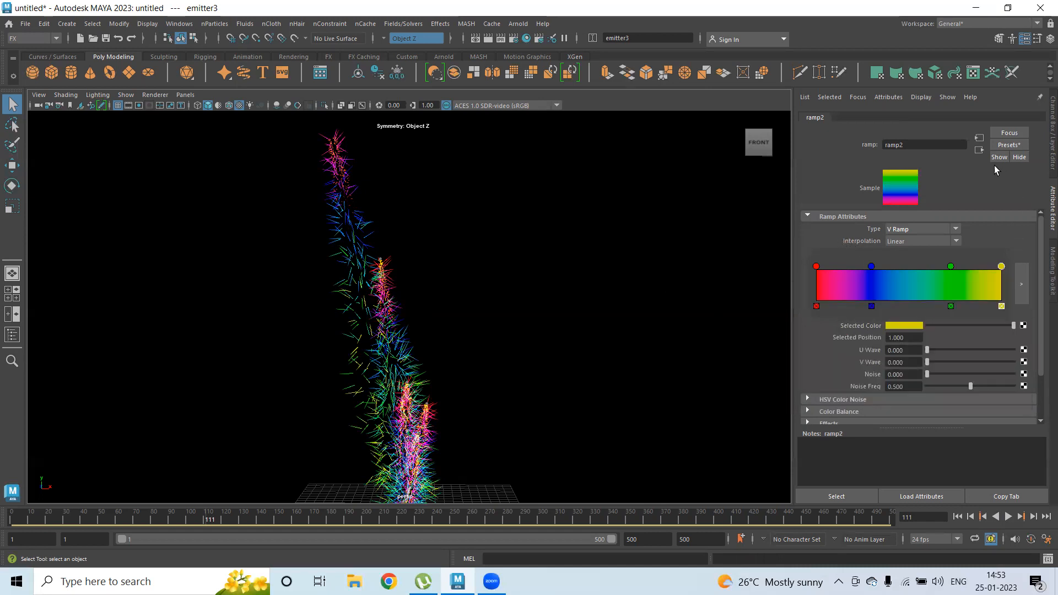
# Try to enable per-point emission rates with the fiery trail particles (particle2) selected.
pyautogui.click(979, 150)
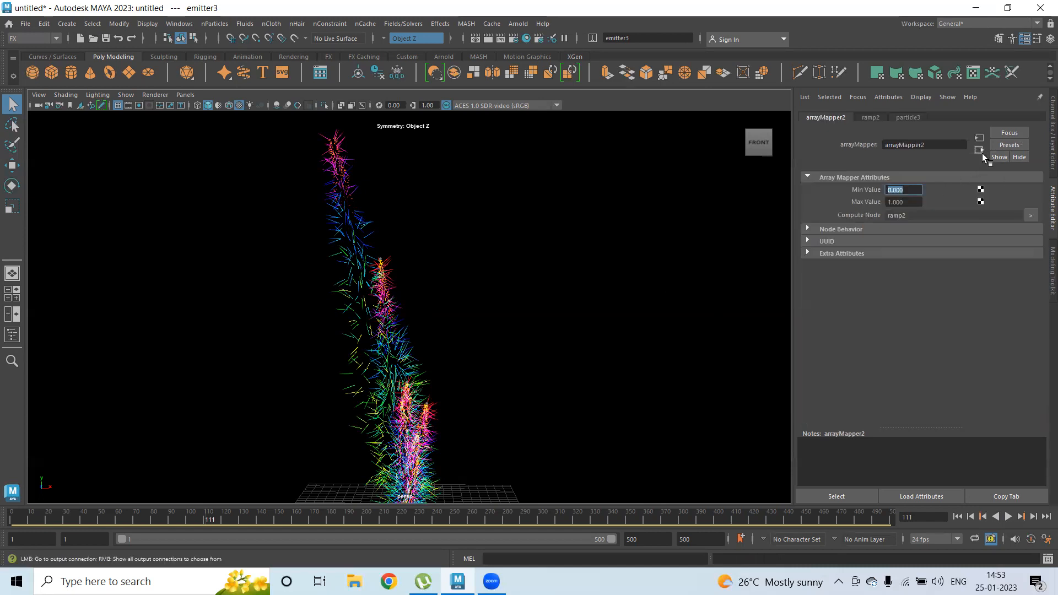
pyautogui.click(981, 151)
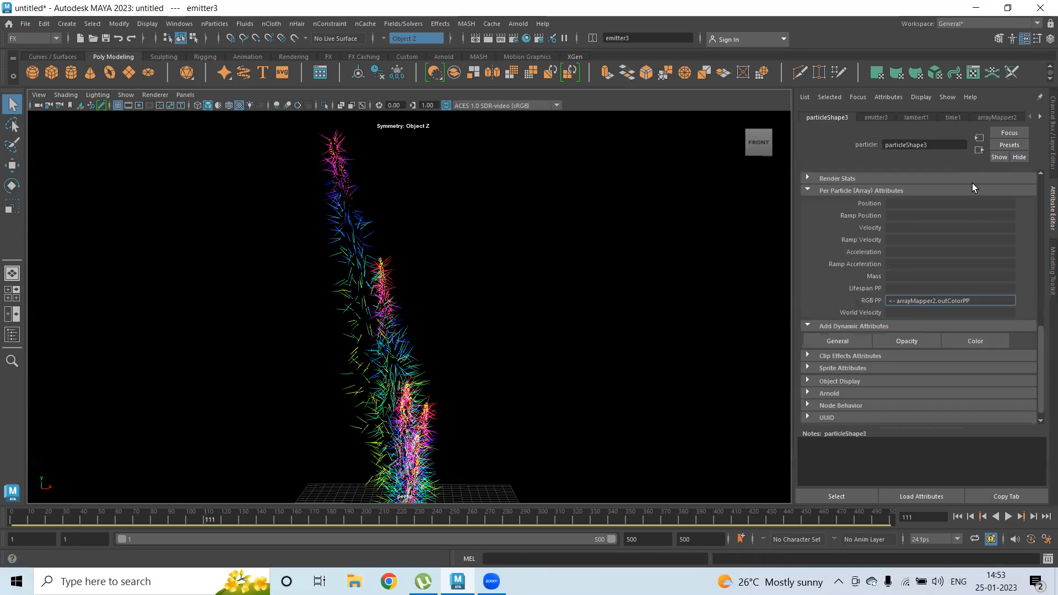
pyautogui.click(381, 262)
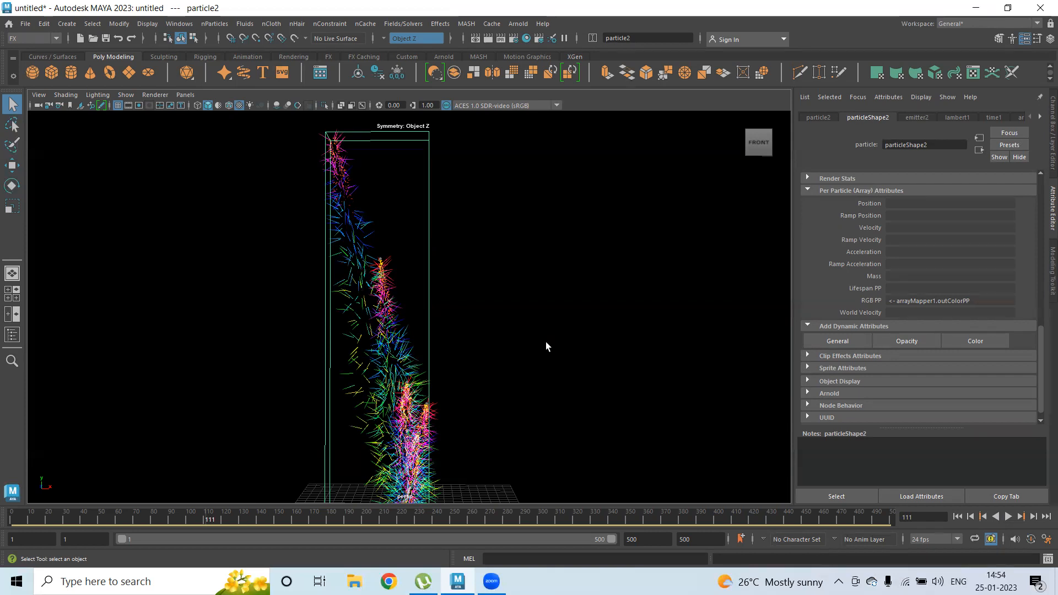
pyautogui.click(214, 23)
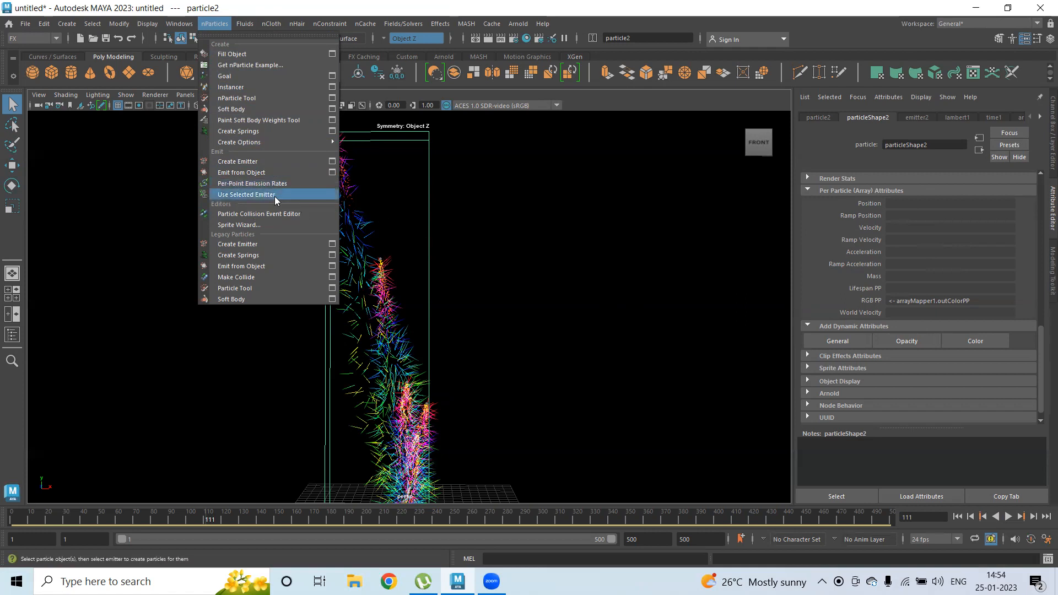
pyautogui.click(260, 182)
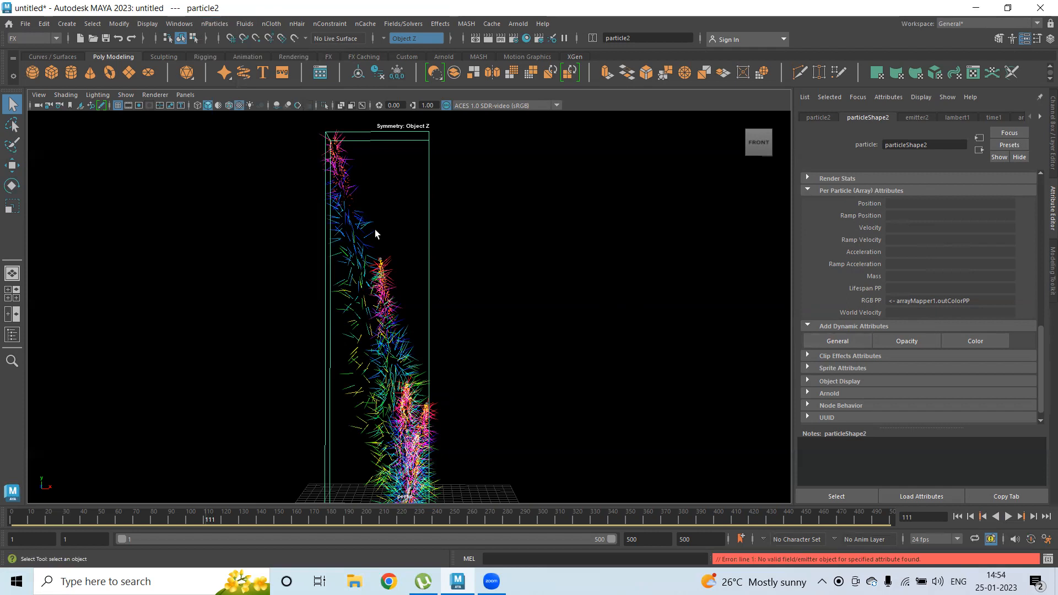
pyautogui.click(540, 278)
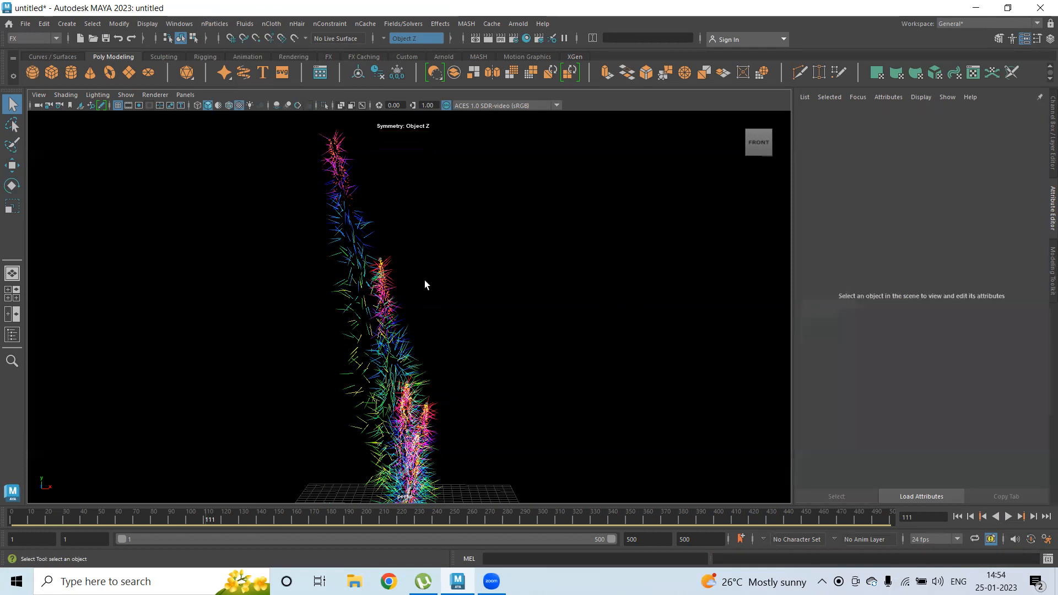
# Select the upward-shooting source particles (particle1) and enable per-point emission rates for them.
pyautogui.click(380, 263)
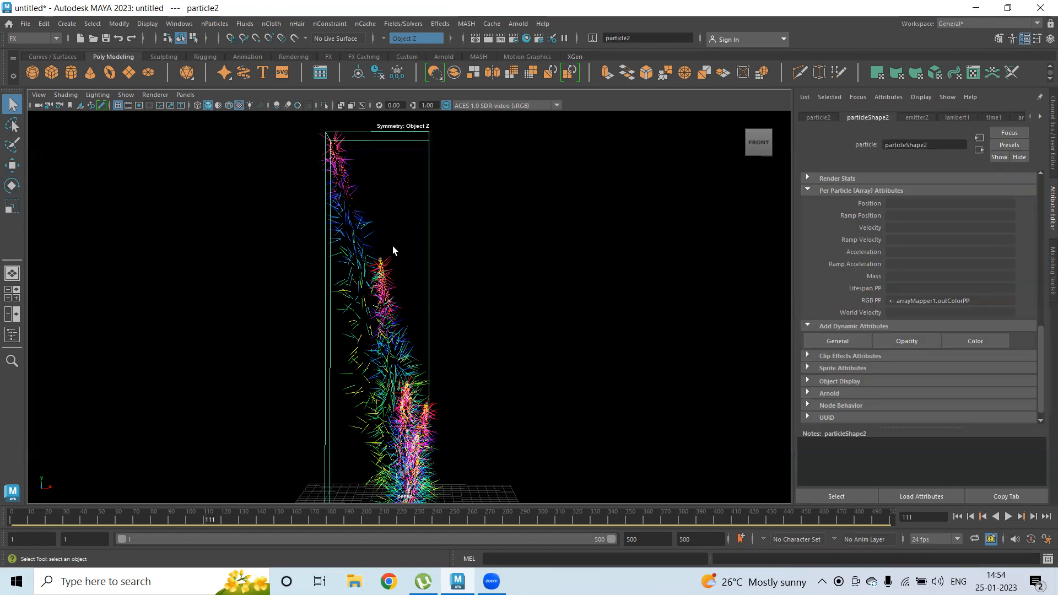
pyautogui.click(379, 259)
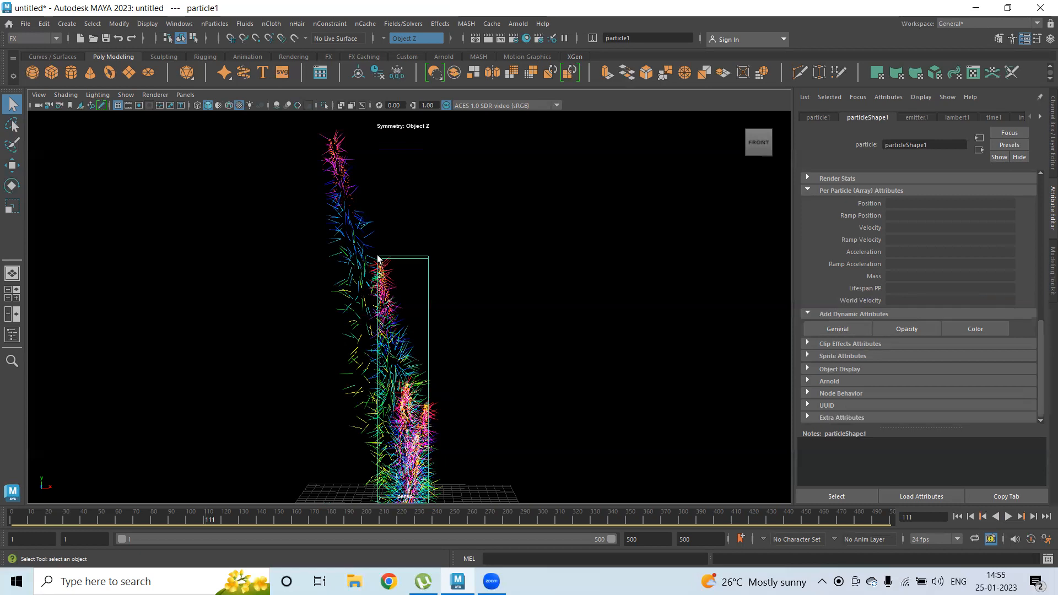
pyautogui.click(214, 24)
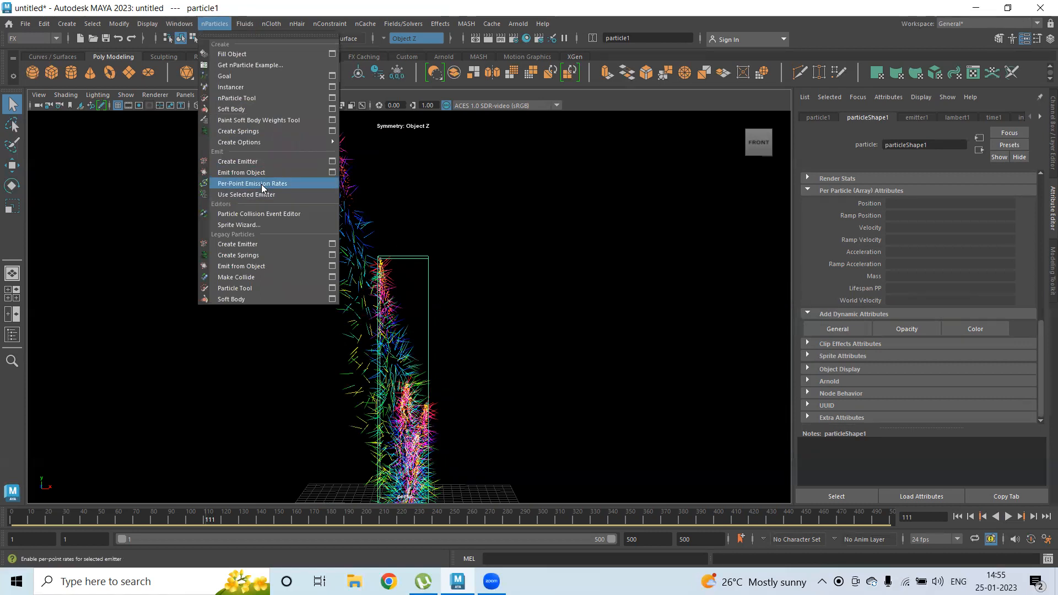
pyautogui.click(261, 184)
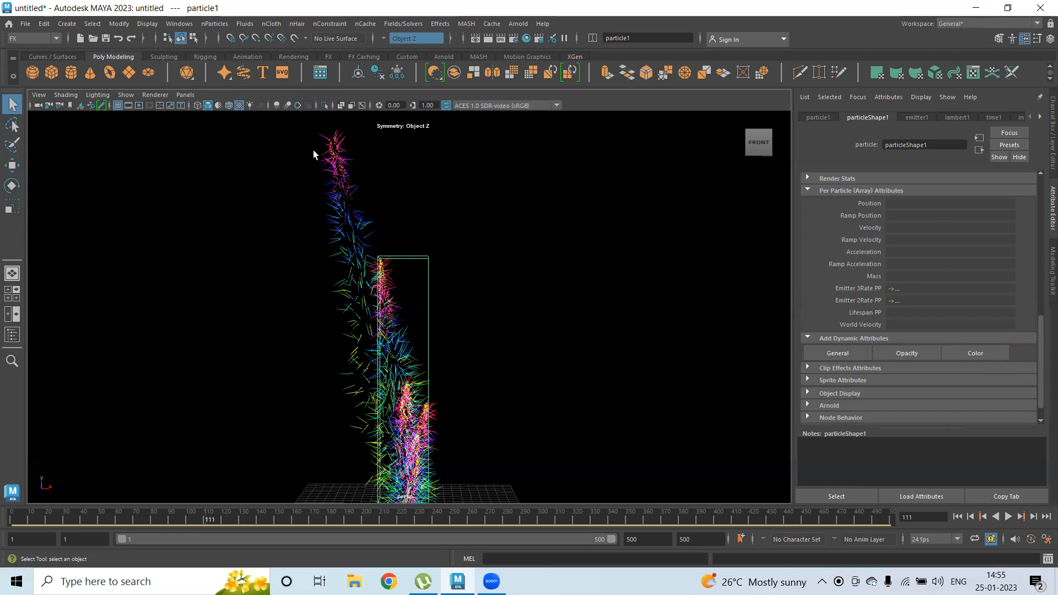
# Create a ramp for particle1's Emitter 2Rate PP attribute and open that ramp for editing.
pyautogui.rightClick(907, 300)
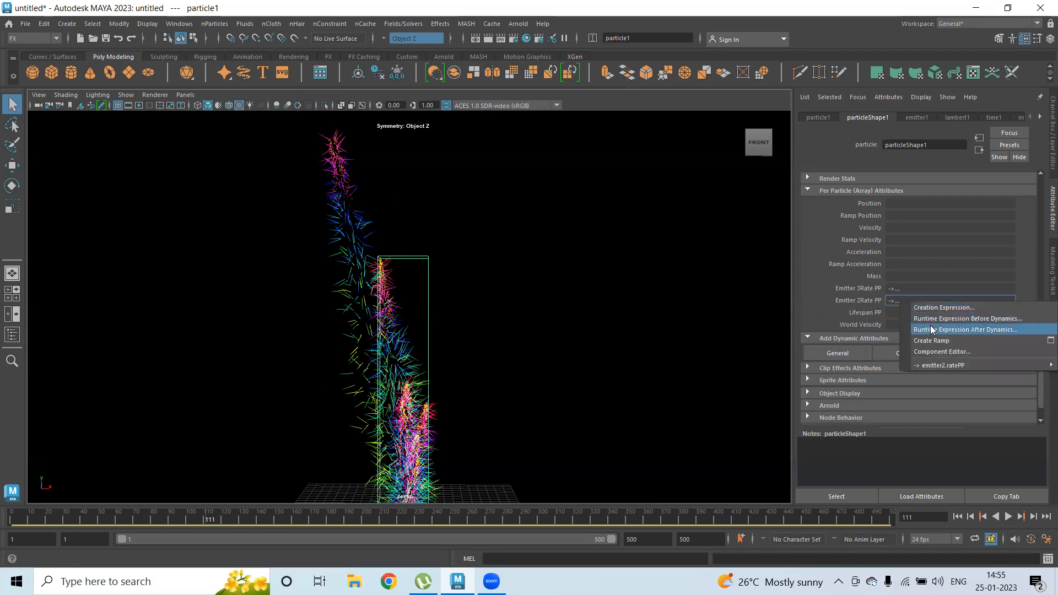
pyautogui.click(935, 341)
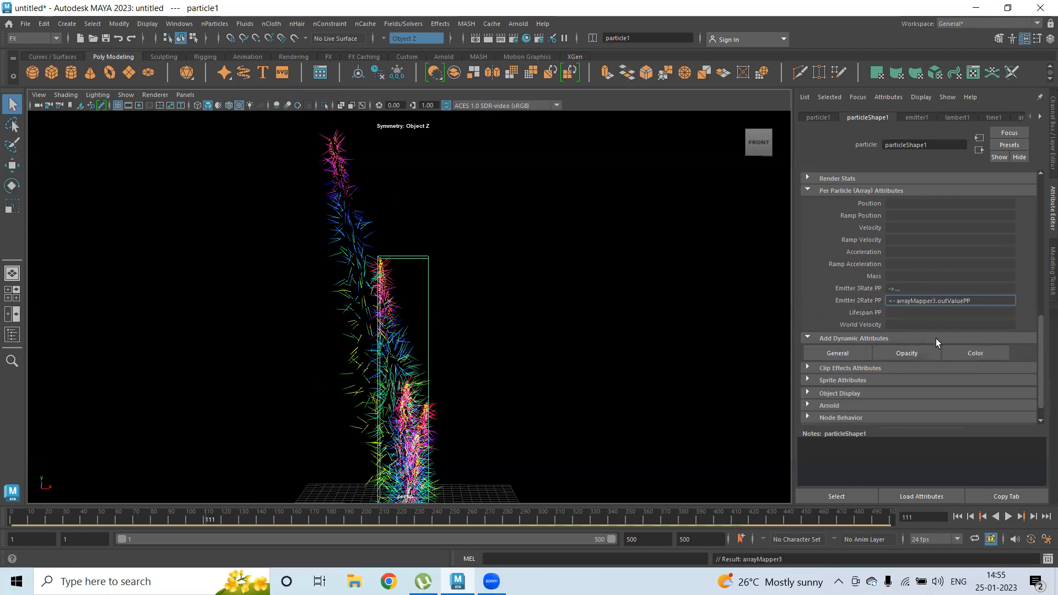
pyautogui.rightClick(926, 298)
pyautogui.moveTo(938, 305)
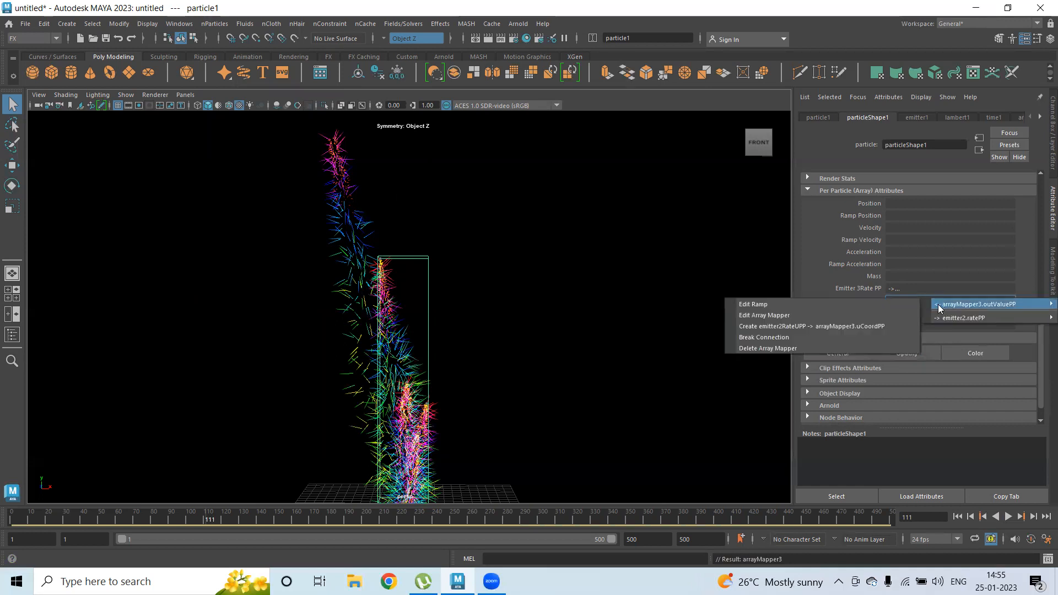
pyautogui.moveTo(982, 312)
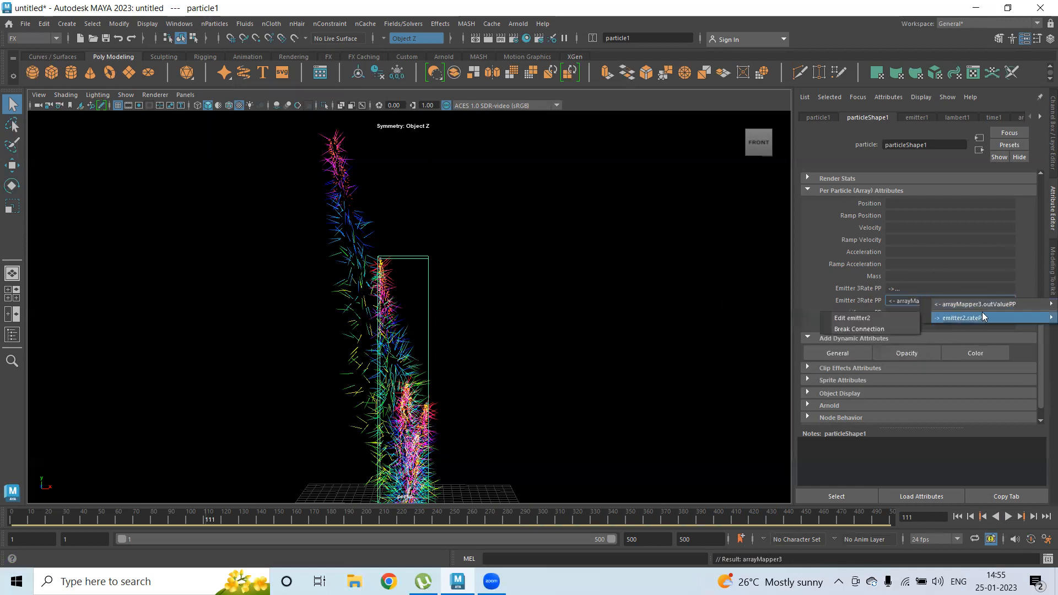
pyautogui.click(820, 303)
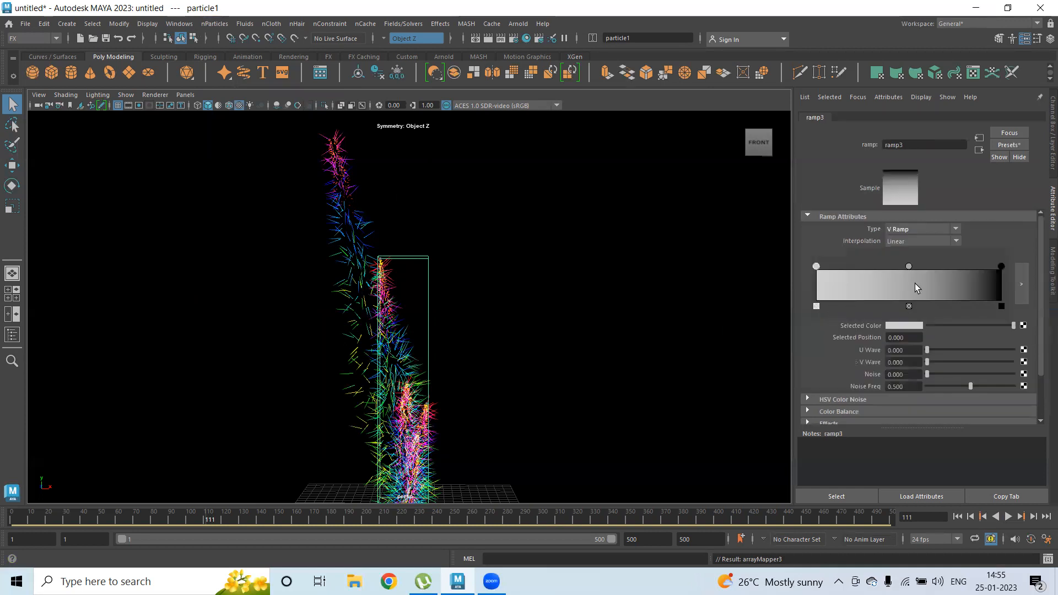
# Set the max value of the Emitter 2Rate PP array mapper to 100 and play the simulation from the start.
pyautogui.click(978, 150)
pyautogui.click(908, 201)
pyautogui.write('100')
pyautogui.press('Return')
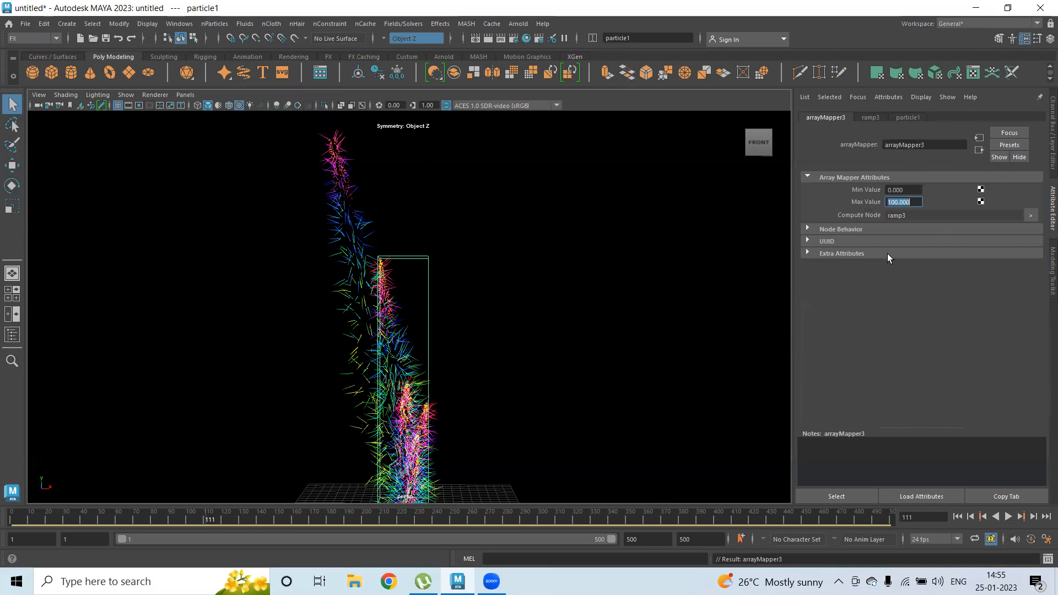
pyautogui.click(958, 516)
pyautogui.click(1008, 516)
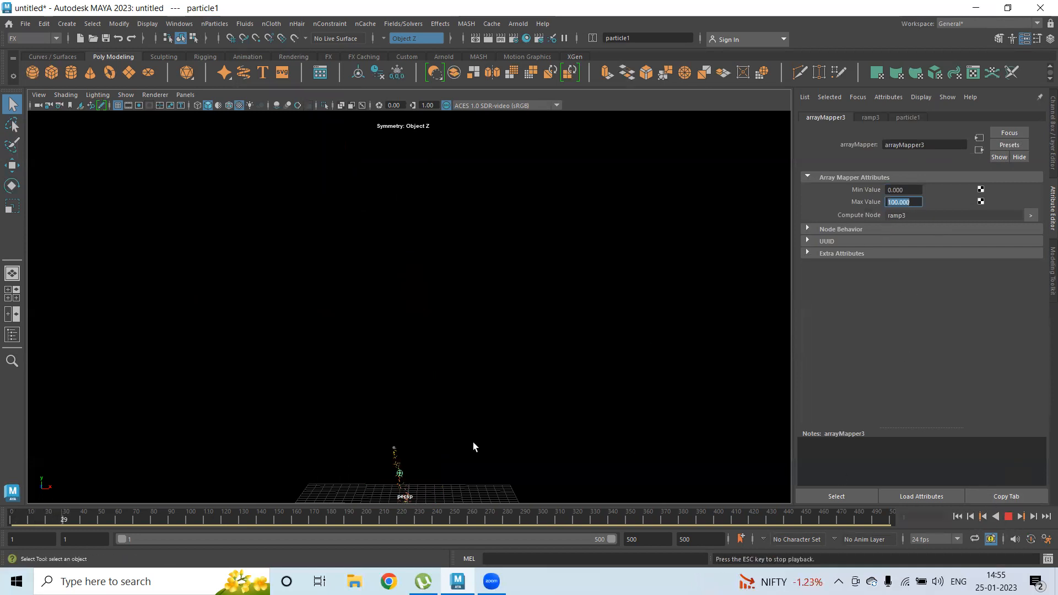
pyautogui.click(1009, 517)
# Set the array mapper's max value to 500 and play the simulation from the start.
pyautogui.press('Home')
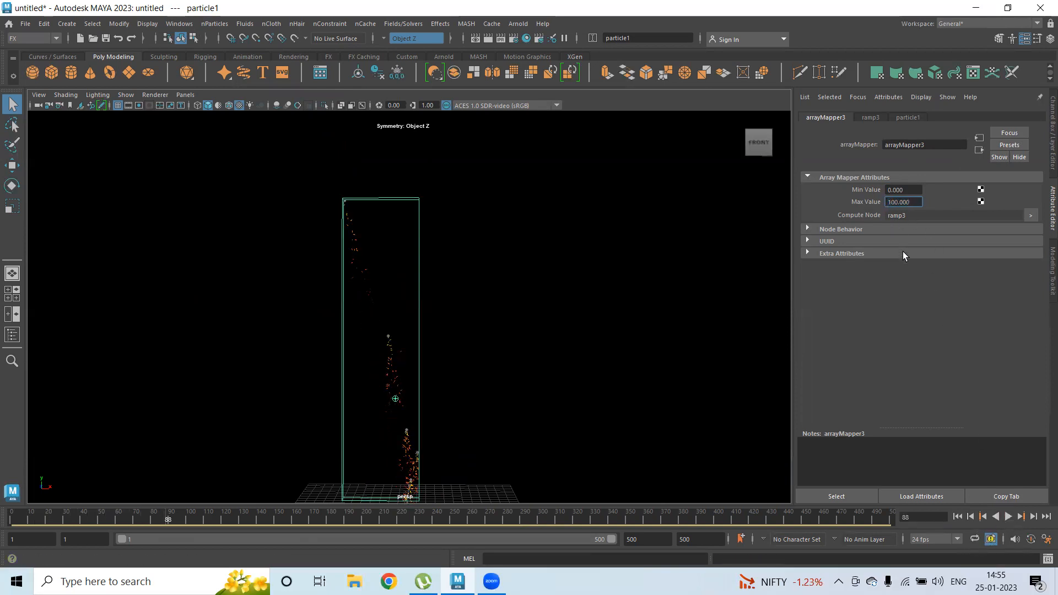
pyautogui.press('Delete')
pyautogui.write('5')
pyautogui.press('Return')
pyautogui.click(957, 517)
pyautogui.click(1008, 516)
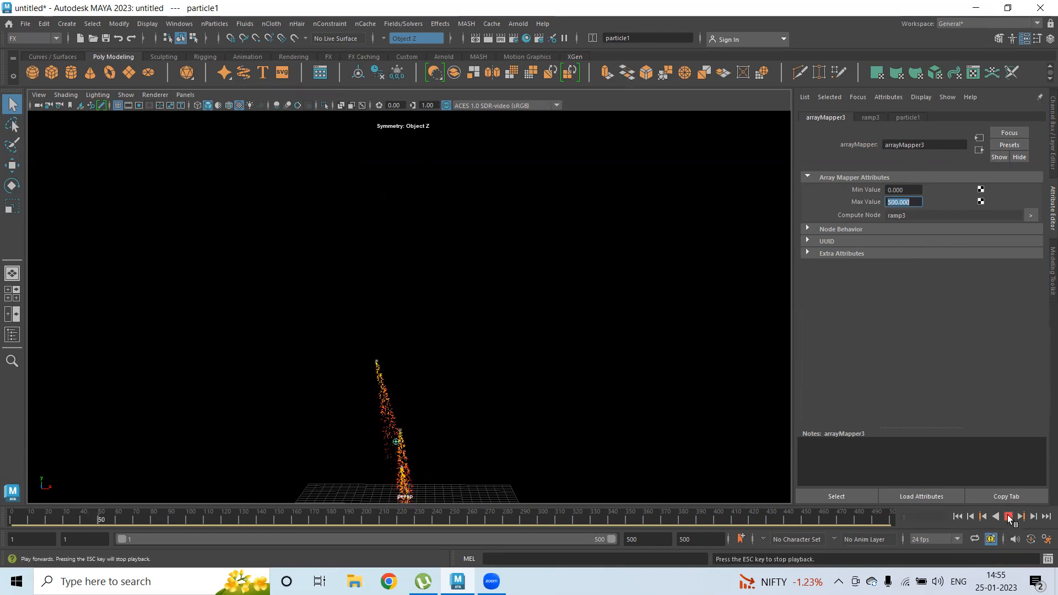
pyautogui.click(1008, 516)
# Delete the black end marker from the Emitter 2Rate PP ramp and replay the simulation from the start.
pyautogui.click(870, 118)
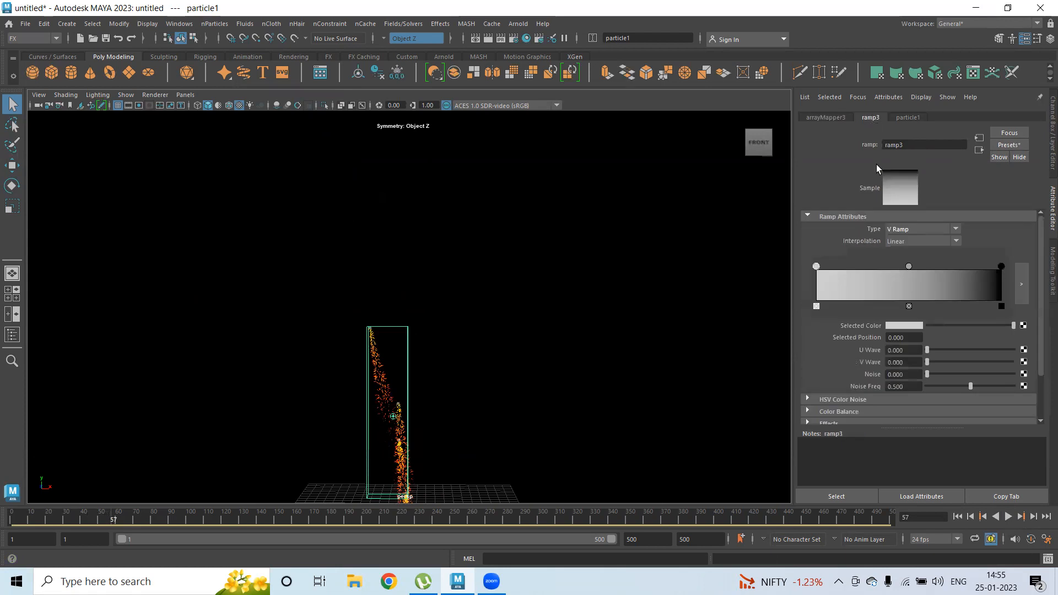
pyautogui.click(999, 305)
pyautogui.click(958, 518)
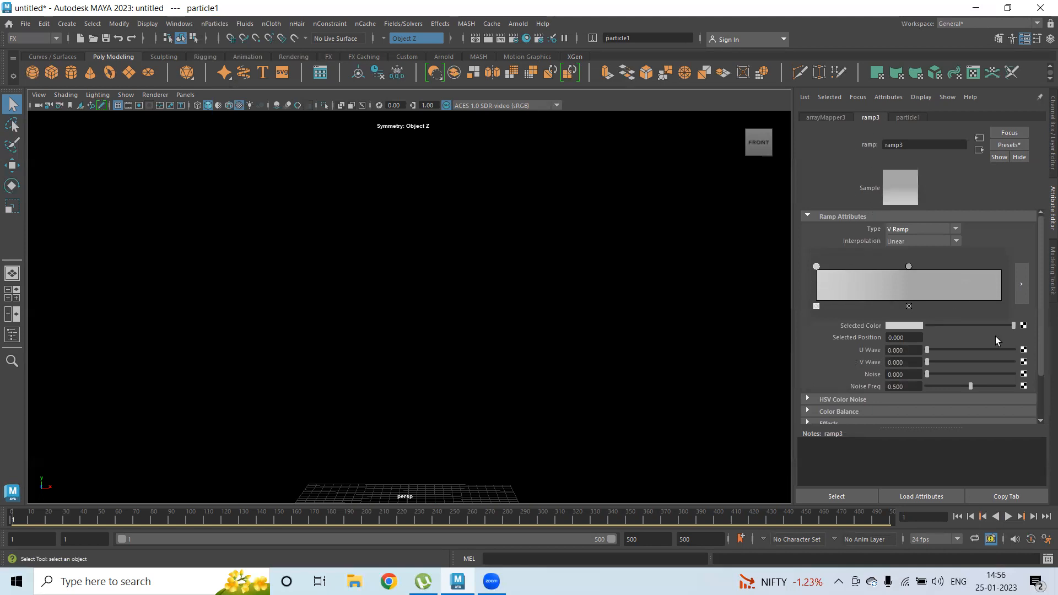
pyautogui.click(1008, 516)
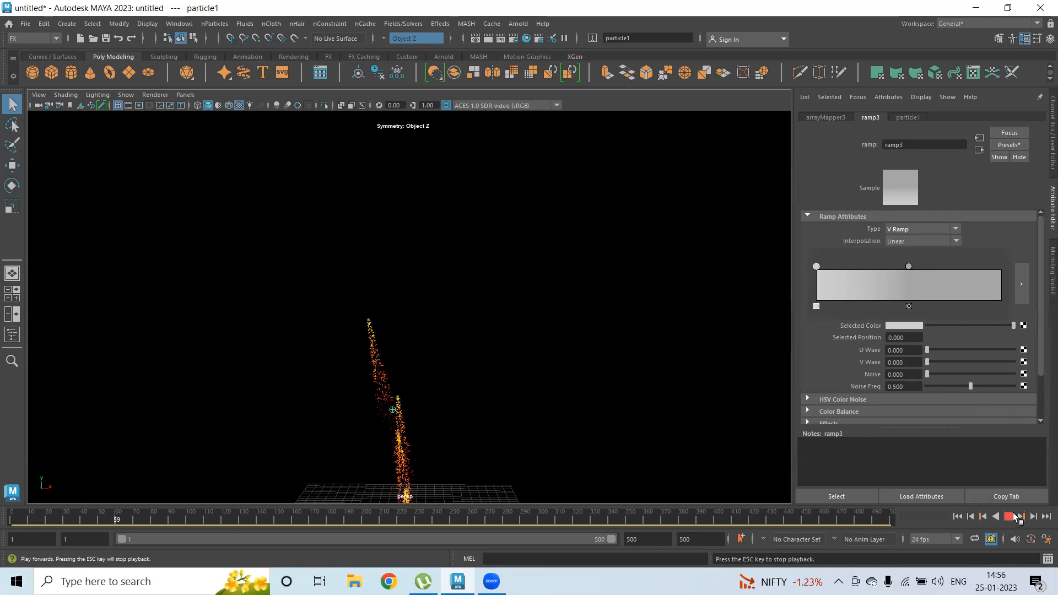
pyautogui.click(1010, 516)
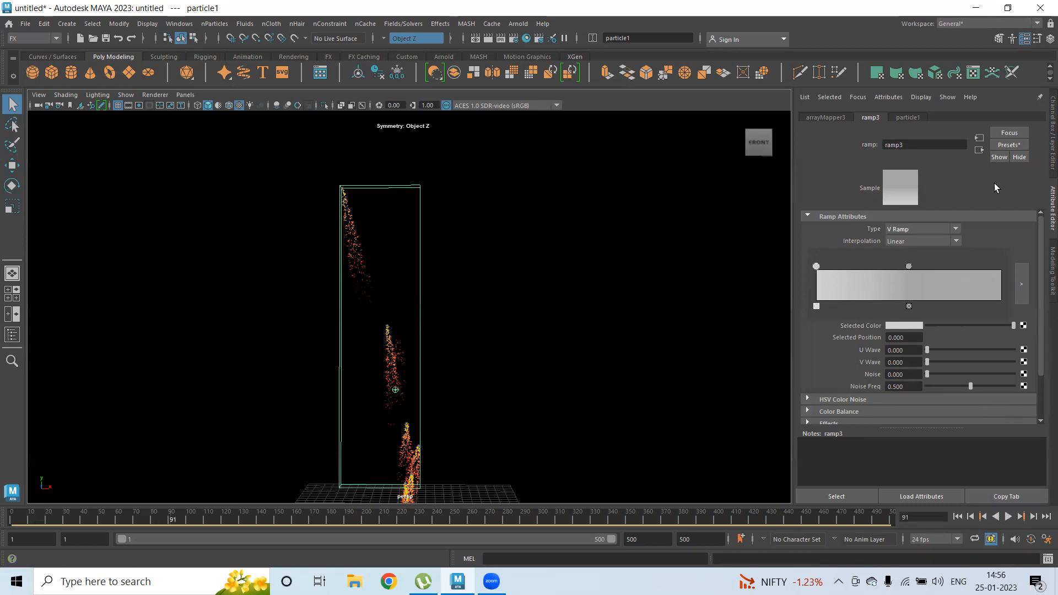
# Create a ramp for particle1's Emitter 3Rate PP attribute and open that ramp for editing.
pyautogui.click(978, 151)
pyautogui.click(978, 150)
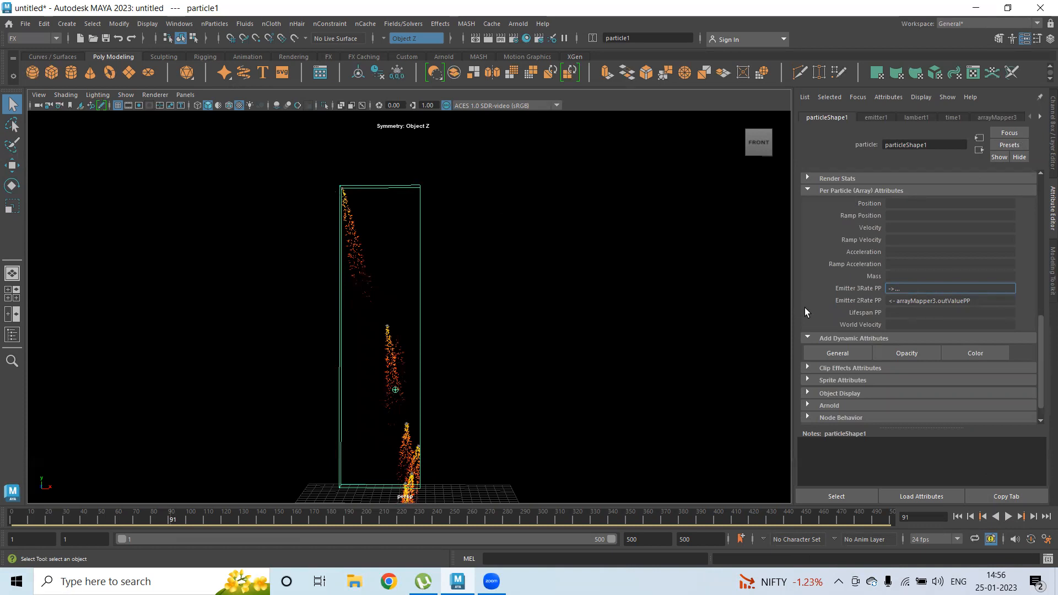
pyautogui.rightClick(913, 288)
pyautogui.click(937, 327)
pyautogui.rightClick(937, 288)
pyautogui.moveTo(936, 291)
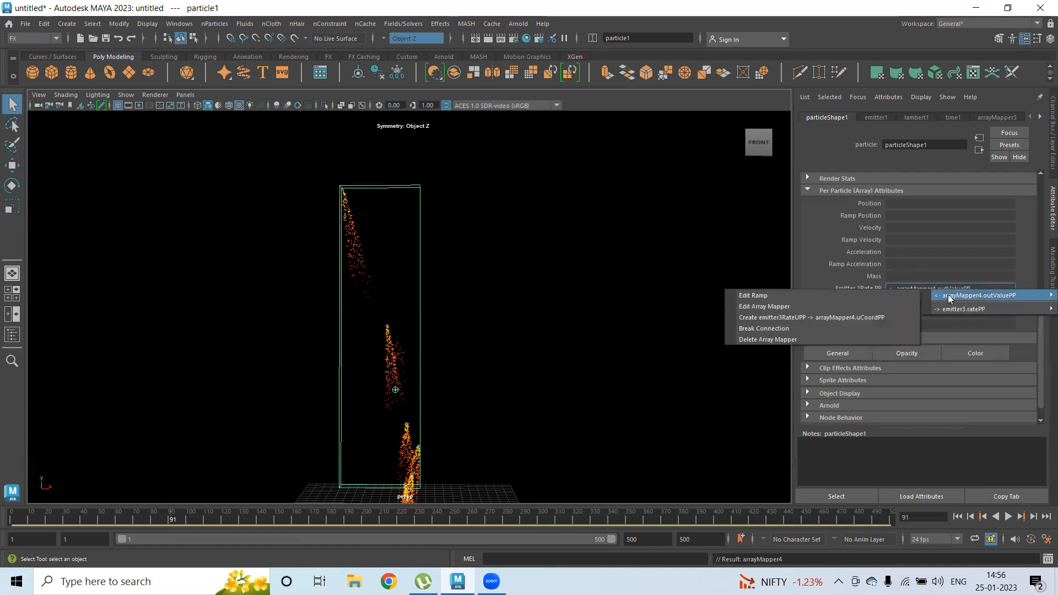
pyautogui.click(823, 294)
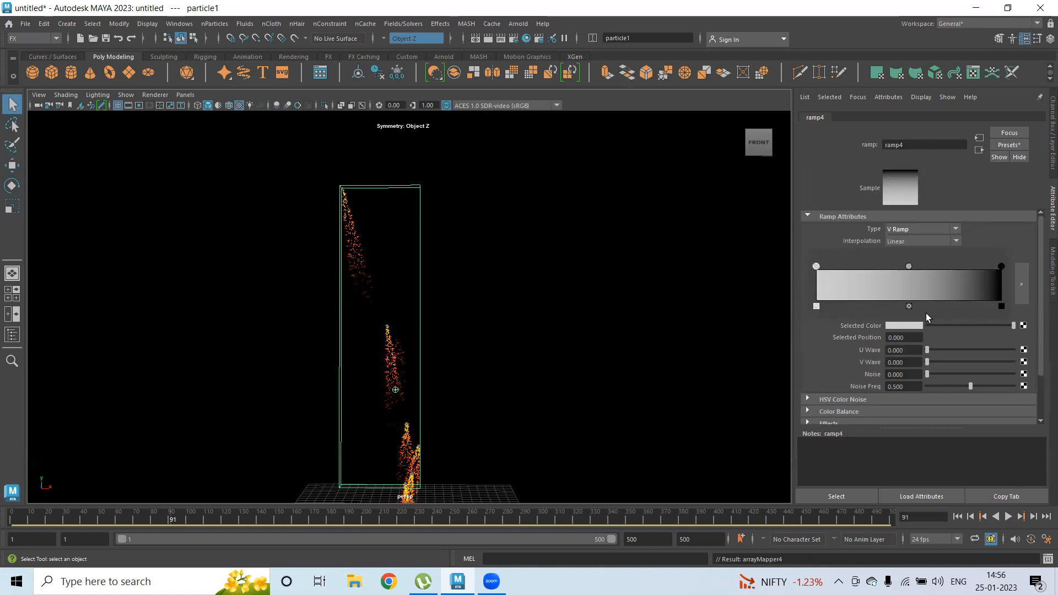
# Make the ramp black up to 0.973 and white only at its very end, removing the middle gray marker.
pyautogui.moveTo(816, 265); pyautogui.dragTo(996, 265)
pyautogui.click(908, 306)
pyautogui.click(991, 265)
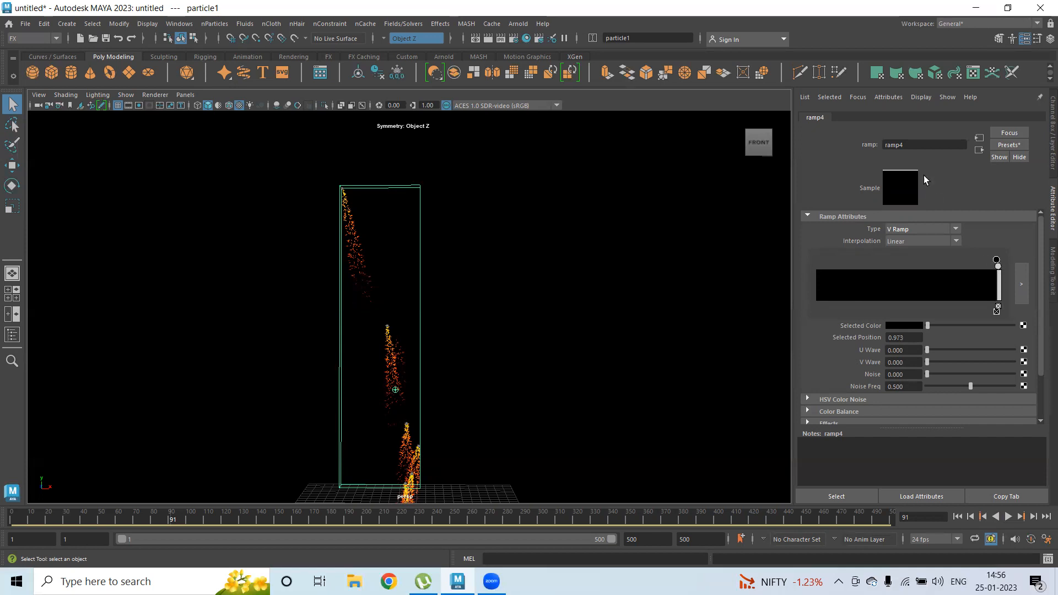
# Set the max value of the Emitter 3Rate PP array mapper to 300 and play the simulation from the start.
pyautogui.click(979, 149)
pyautogui.press('Tab')
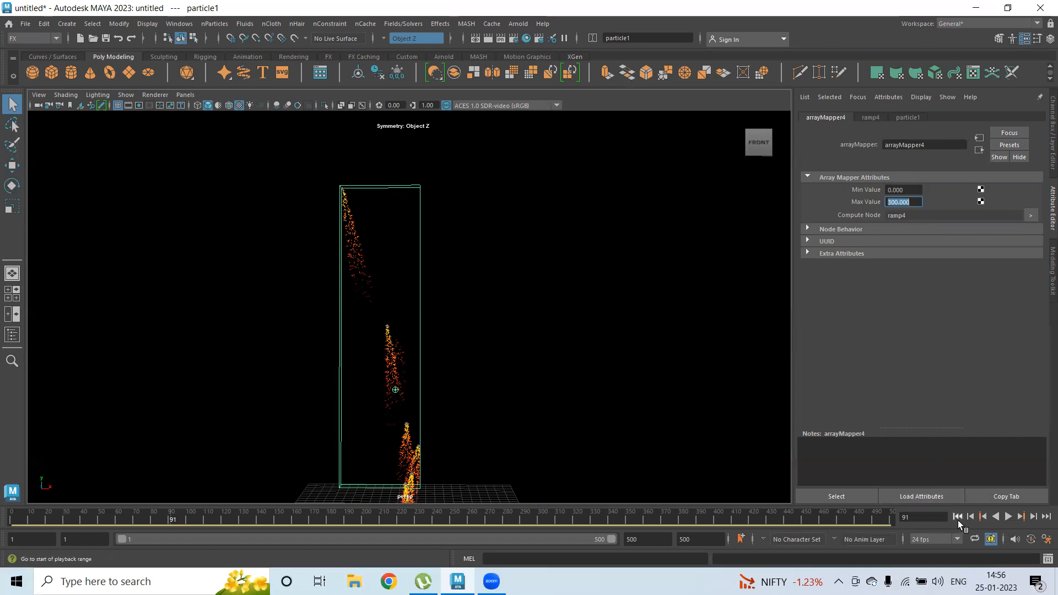
pyautogui.click(958, 516)
pyautogui.click(1009, 517)
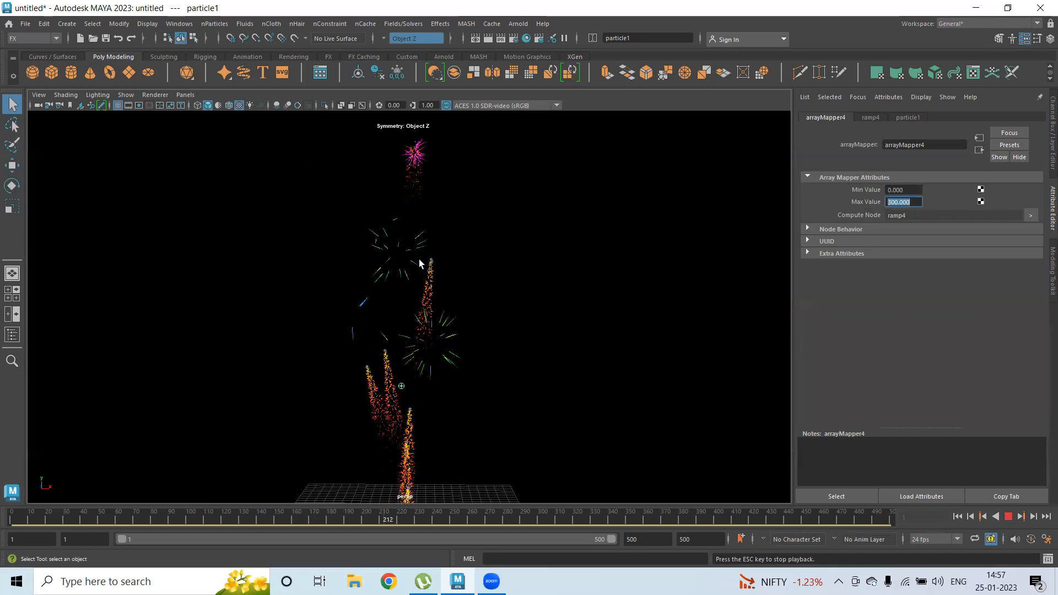
pyautogui.click(1007, 518)
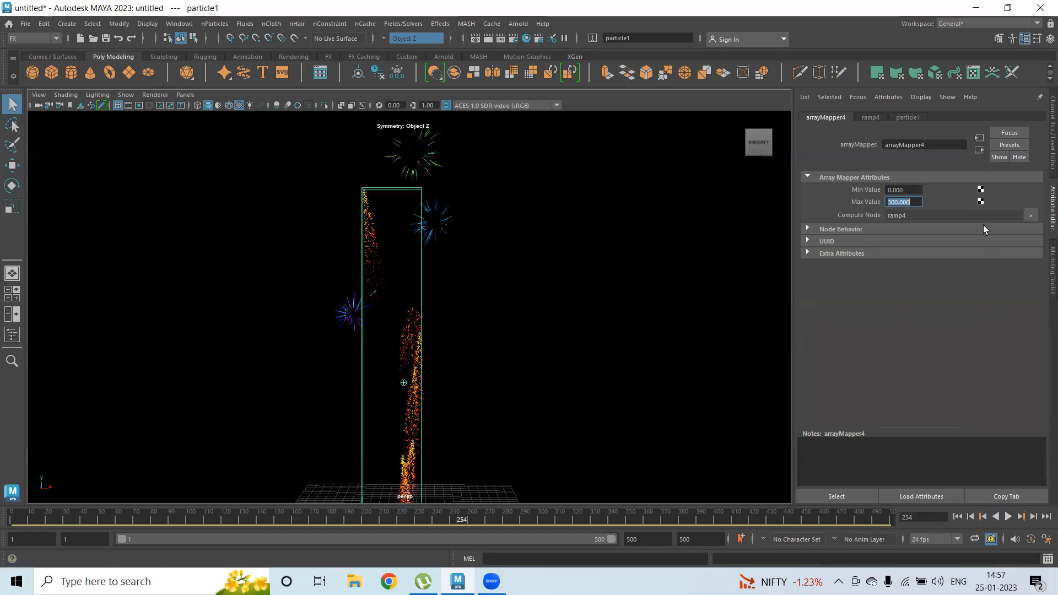
# Select the burst particles (particle3) and set emitter3's rate to 500 particles per second.
pyautogui.click(907, 117)
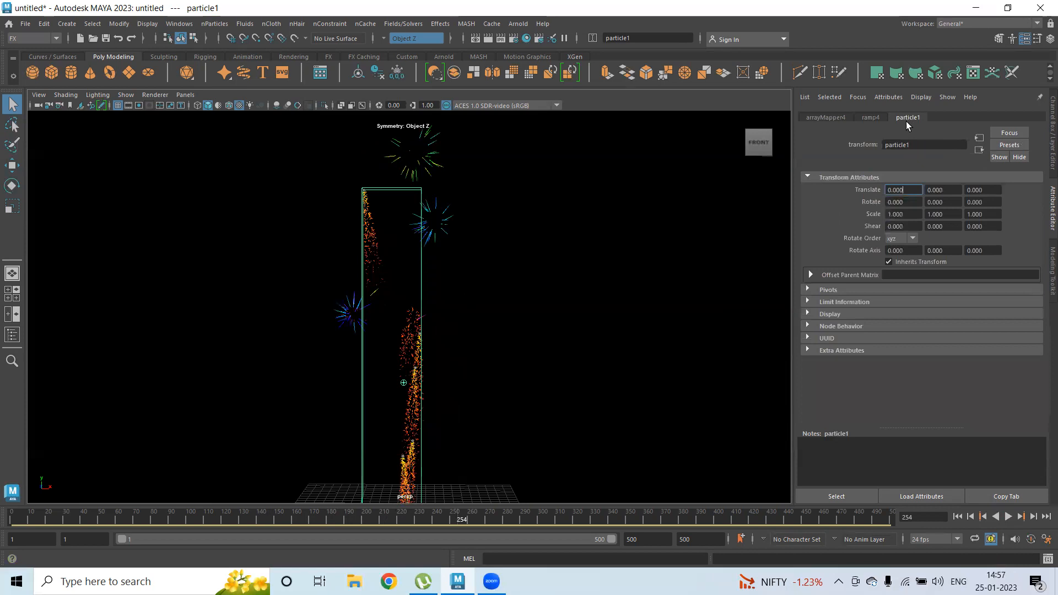
pyautogui.click(978, 151)
pyautogui.click(844, 117)
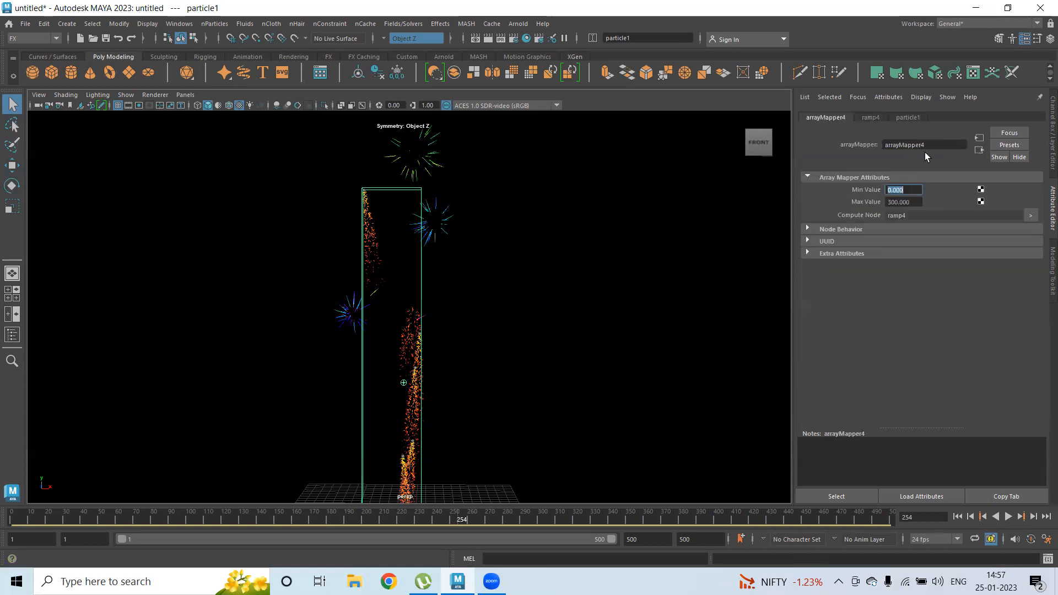
pyautogui.click(978, 151)
pyautogui.click(978, 151)
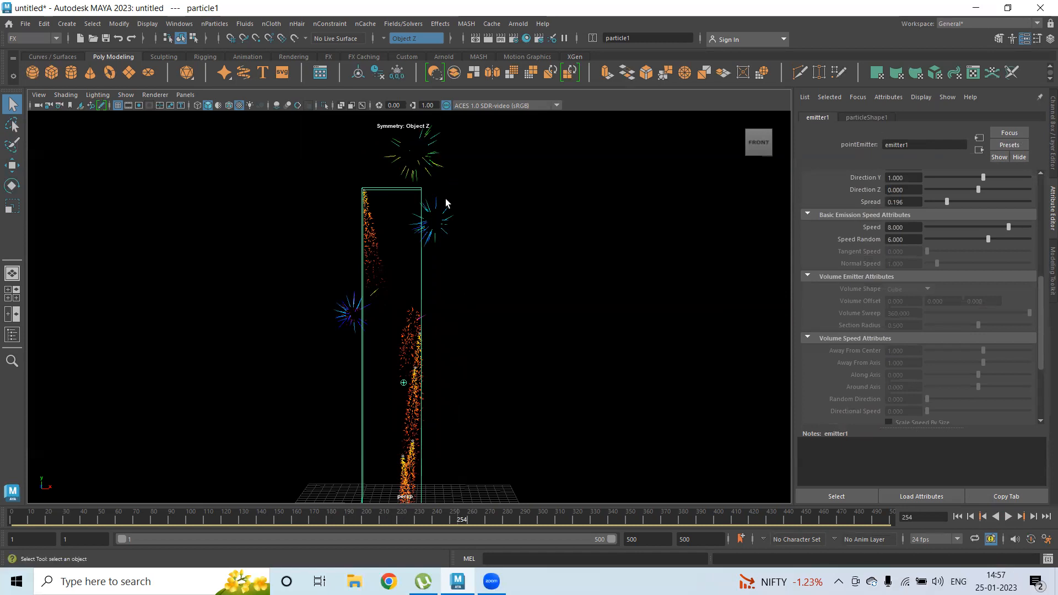
pyautogui.click(457, 224)
pyautogui.click(444, 214)
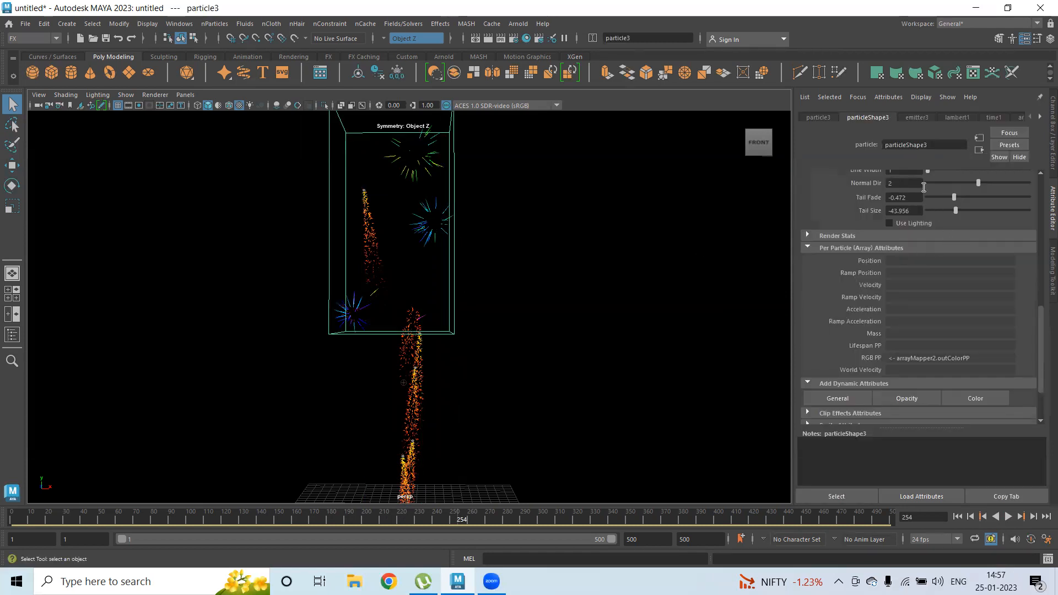
pyautogui.scroll(2, 926, 193)
pyautogui.click(913, 116)
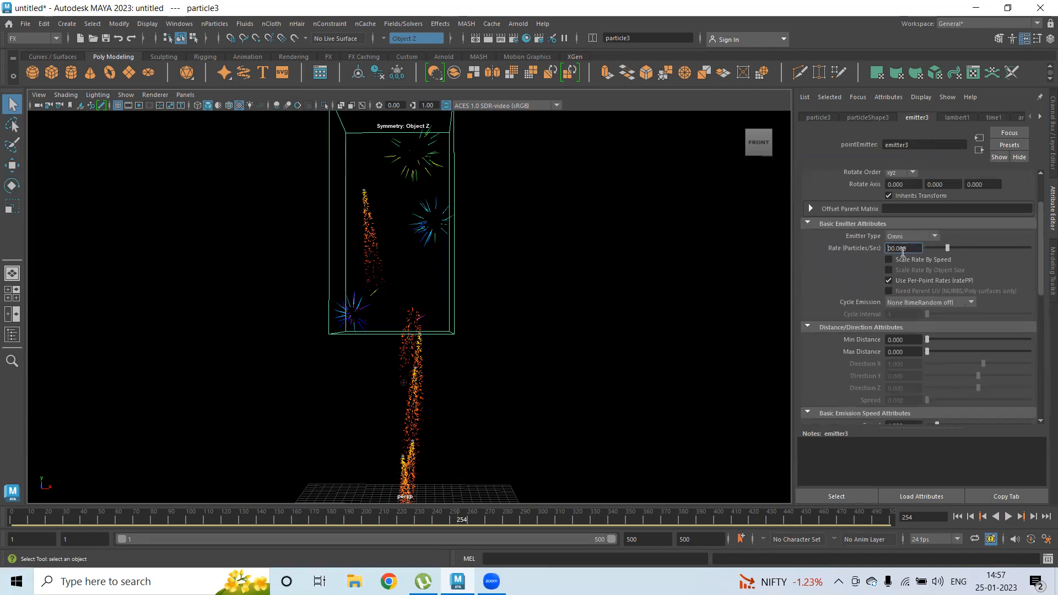
pyautogui.press('Return')
# Add a gravity field to the burst particles and play the simulation from the start to check their fall.
pyautogui.moveTo(424, 191); pyautogui.dragTo(467, 251)
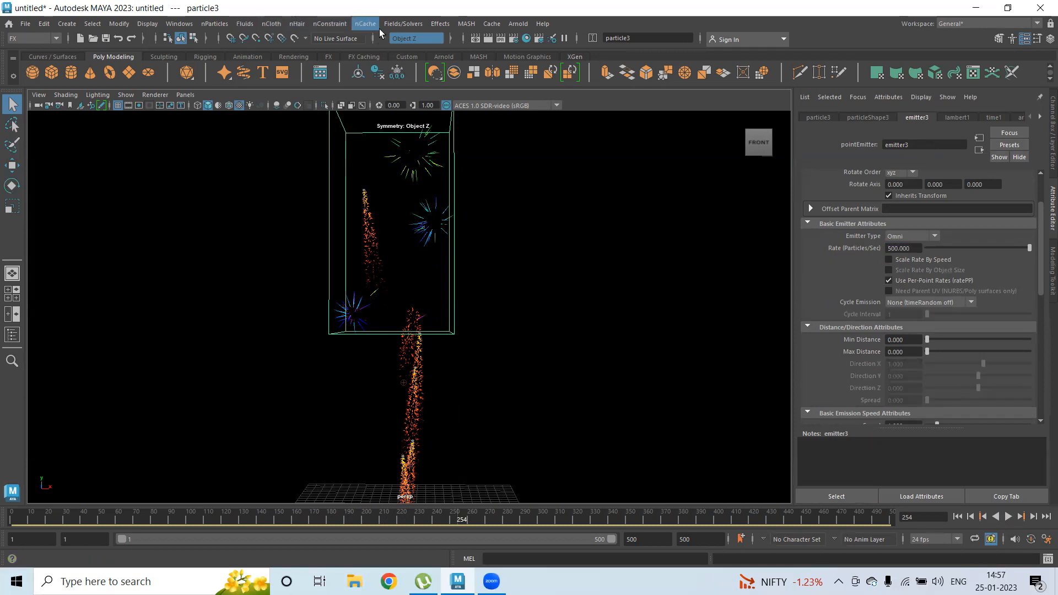
pyautogui.click(451, 27)
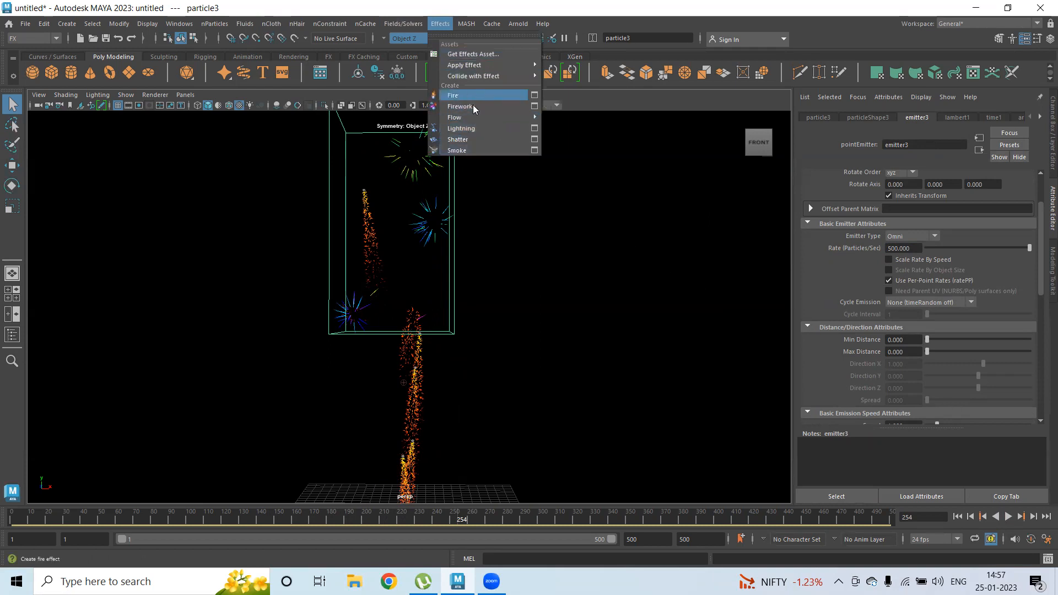
pyautogui.moveTo(404, 23)
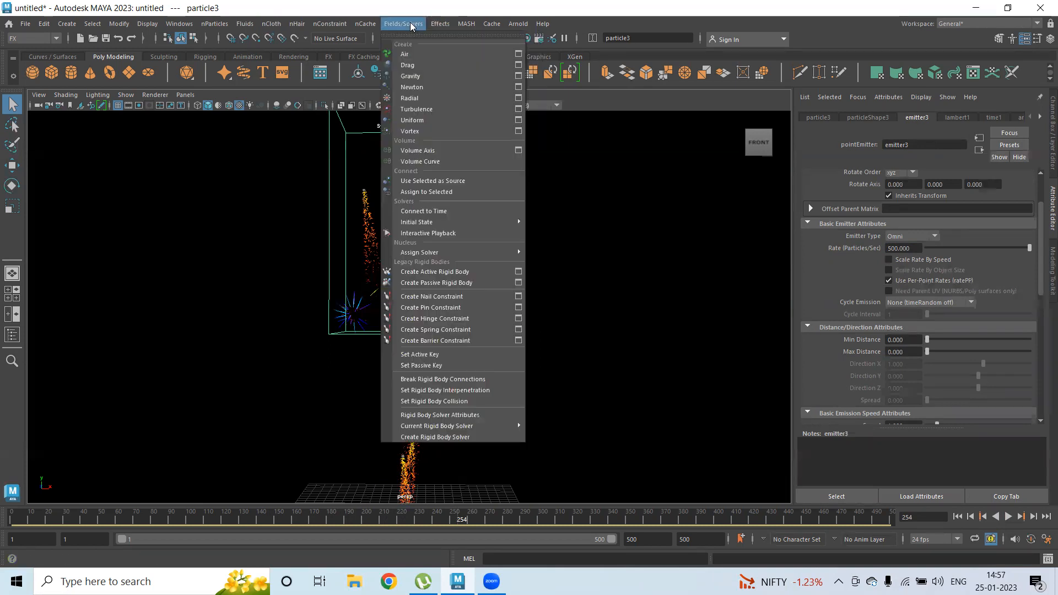
pyautogui.click(416, 77)
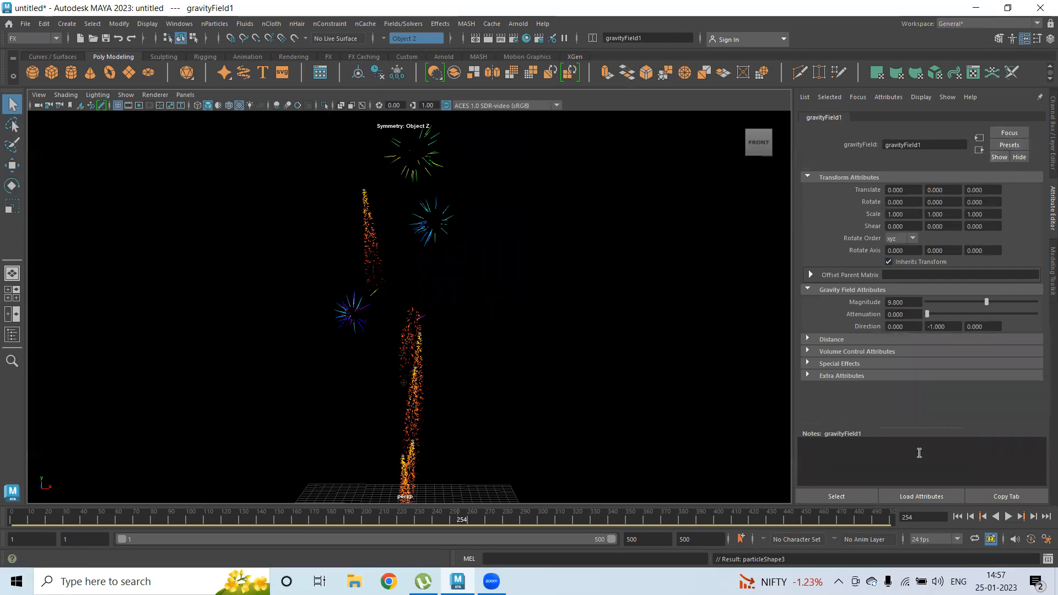
pyautogui.click(957, 516)
pyautogui.click(1011, 517)
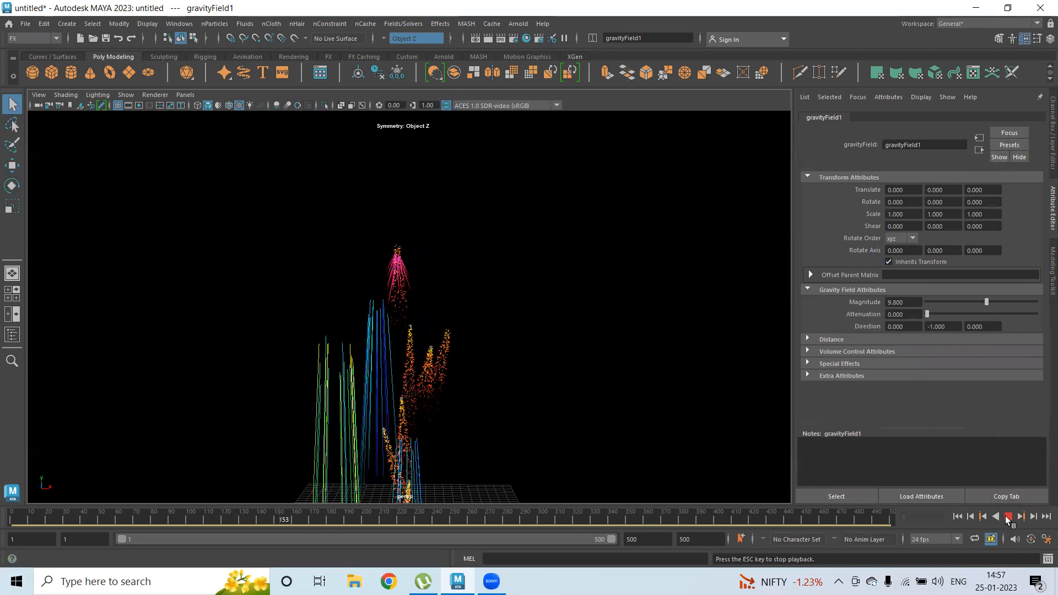
pyautogui.click(1006, 517)
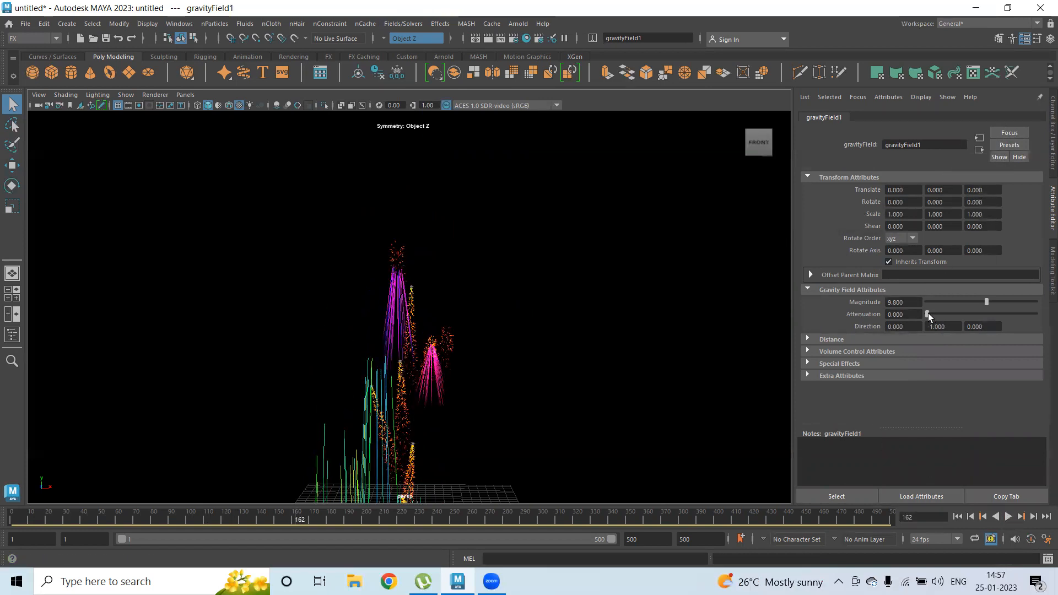
# Set the gravity field's attenuation to about 0.944 and replay the simulation from the start.
pyautogui.moveTo(931, 313); pyautogui.dragTo(948, 315)
pyautogui.click(957, 516)
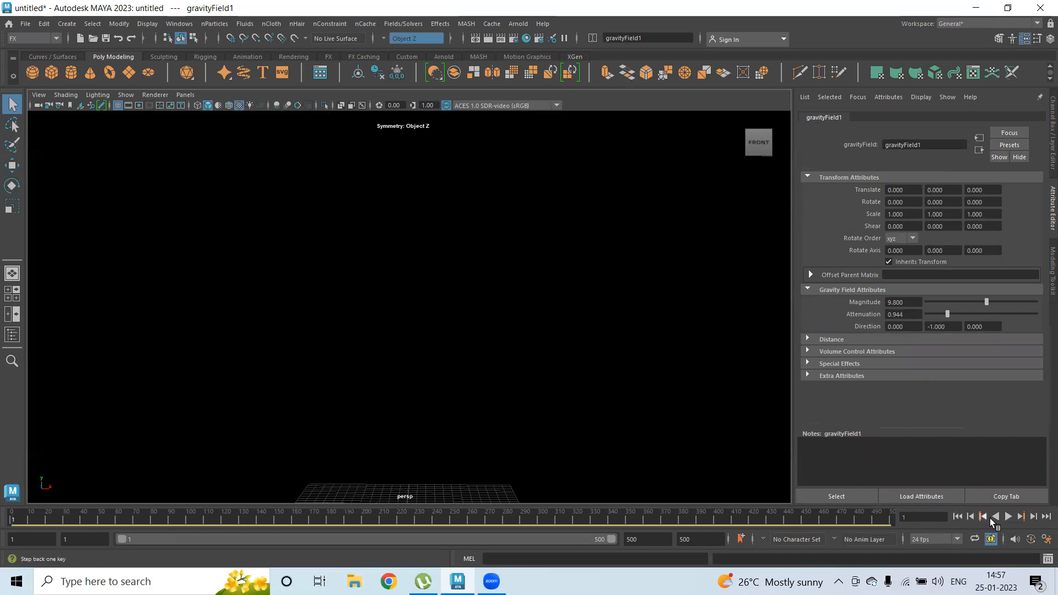
pyautogui.click(1008, 517)
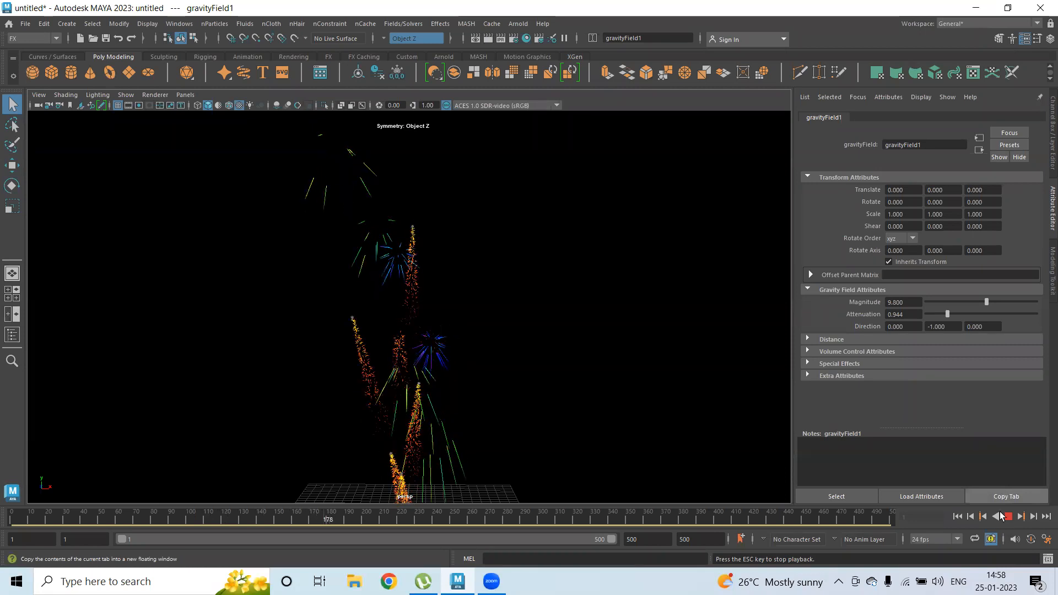
pyautogui.press('Escape')
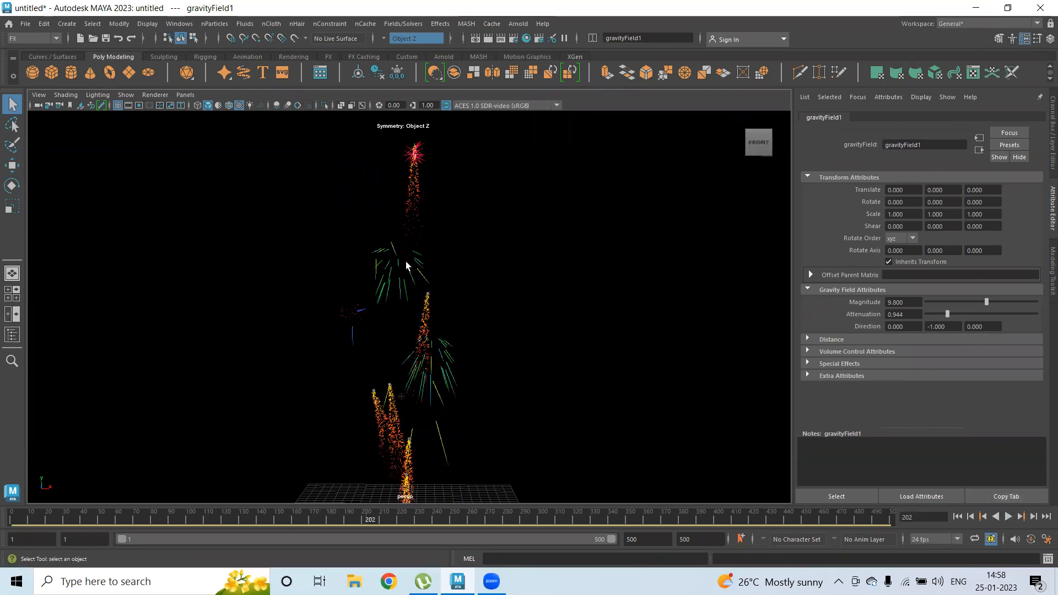
# Adjust particleShape3's streaks to line width 2, tail fade 0.286 and tail size about -13.187.
pyautogui.click(421, 271)
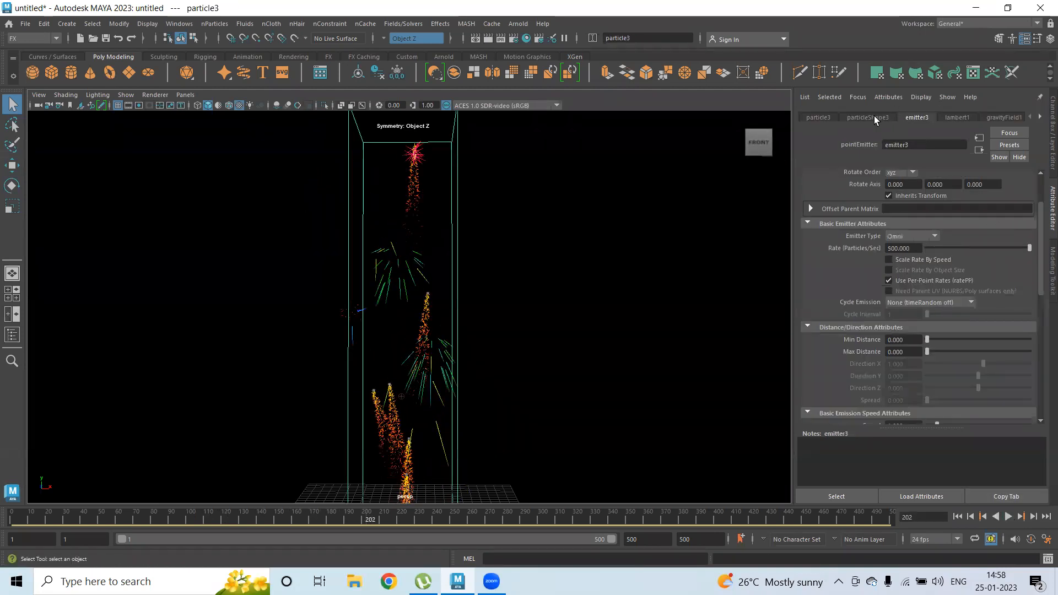
pyautogui.click(869, 118)
pyautogui.click(931, 203)
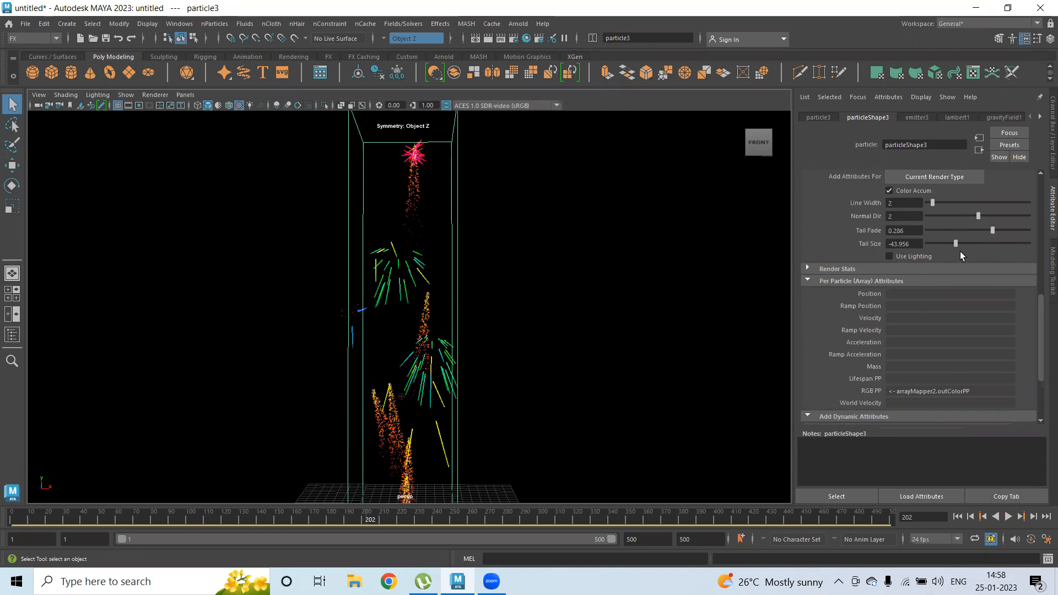
pyautogui.moveTo(955, 244); pyautogui.dragTo(970, 244)
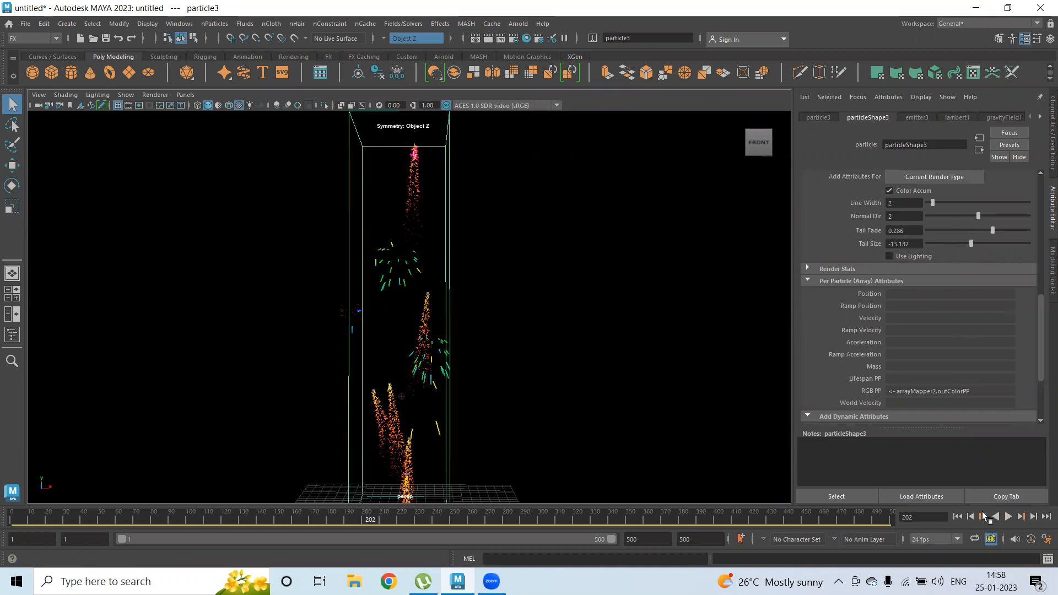
# Set emitter3's rate to 1000 particles per second and replay the simulation from the start, viewing it from several angles.
pyautogui.scroll(7, 981, 313)
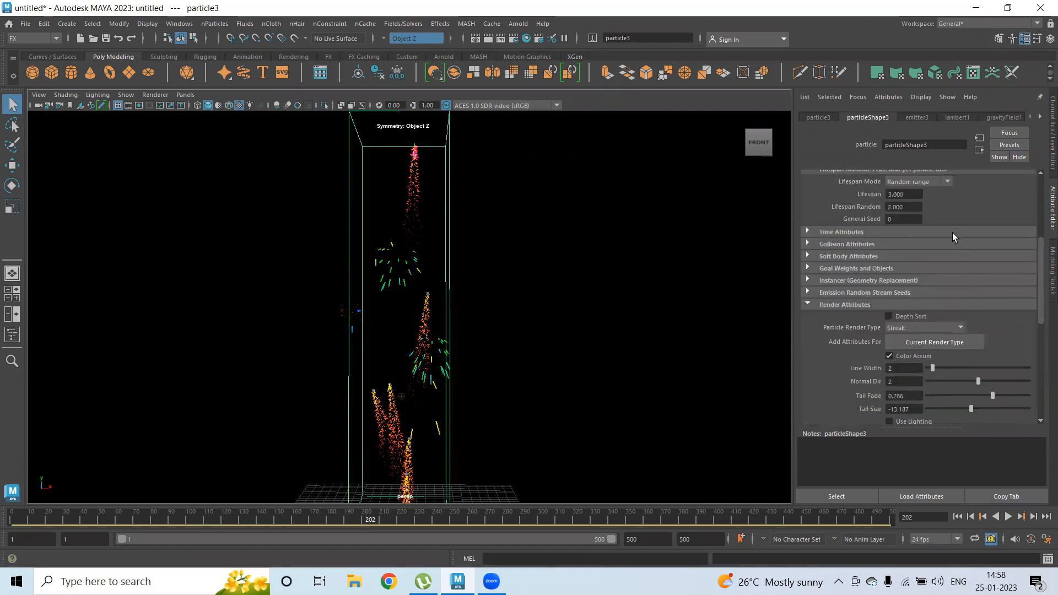
pyautogui.click(910, 116)
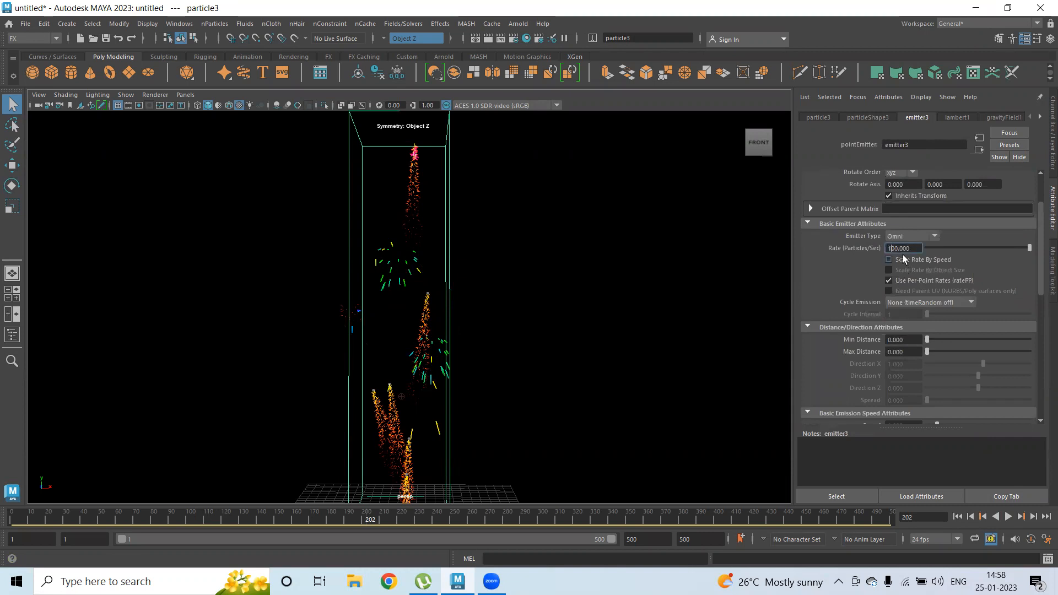
pyautogui.write('0')
pyautogui.press('Return')
pyautogui.click(957, 518)
pyautogui.click(1008, 517)
pyautogui.scroll(-3, 408, 291)
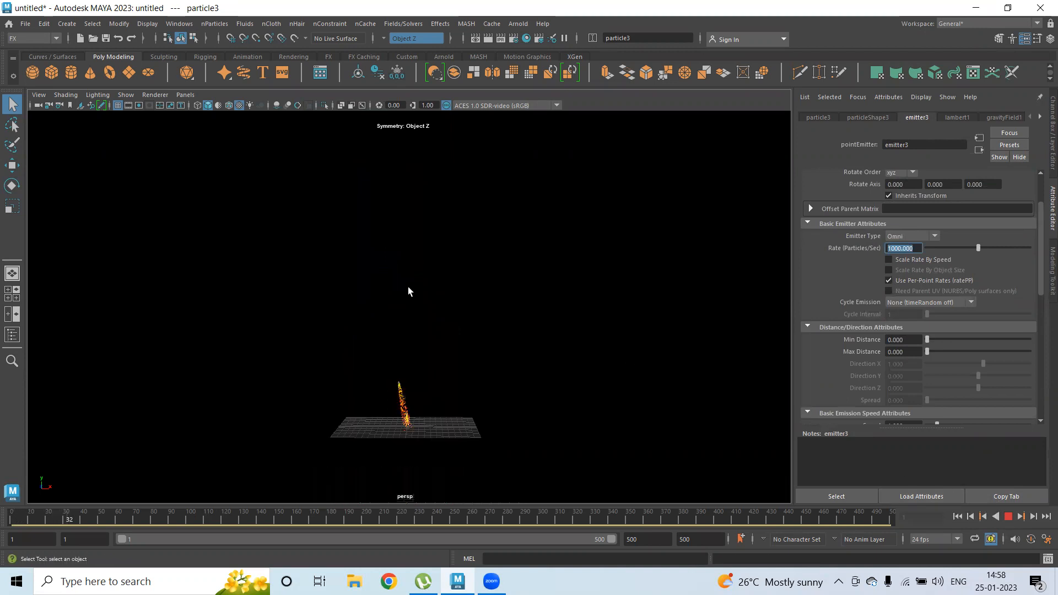
pyautogui.scroll(3, 637, 318)
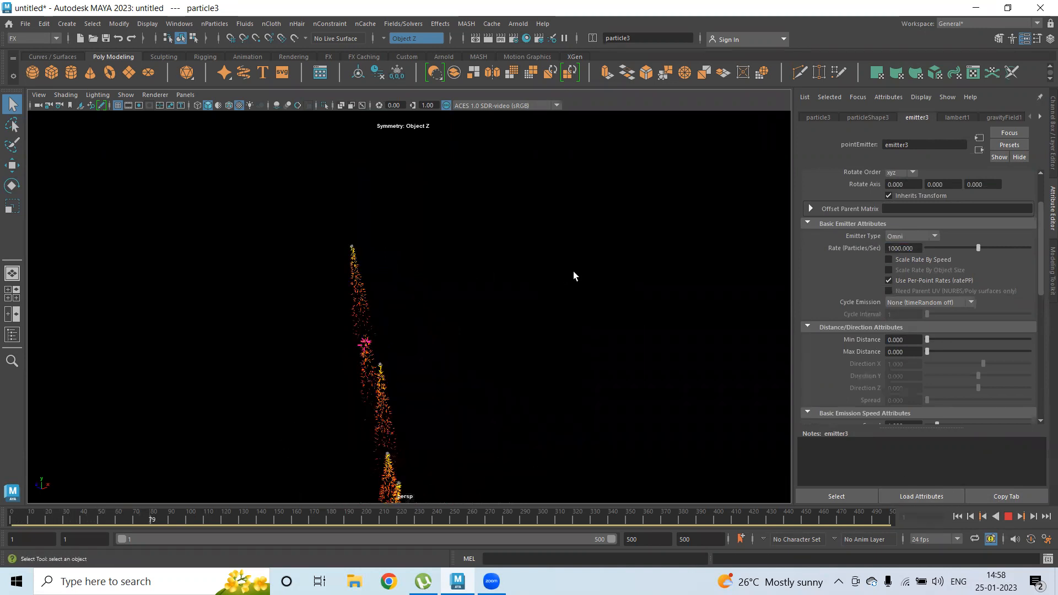
pyautogui.scroll(-3, 606, 259)
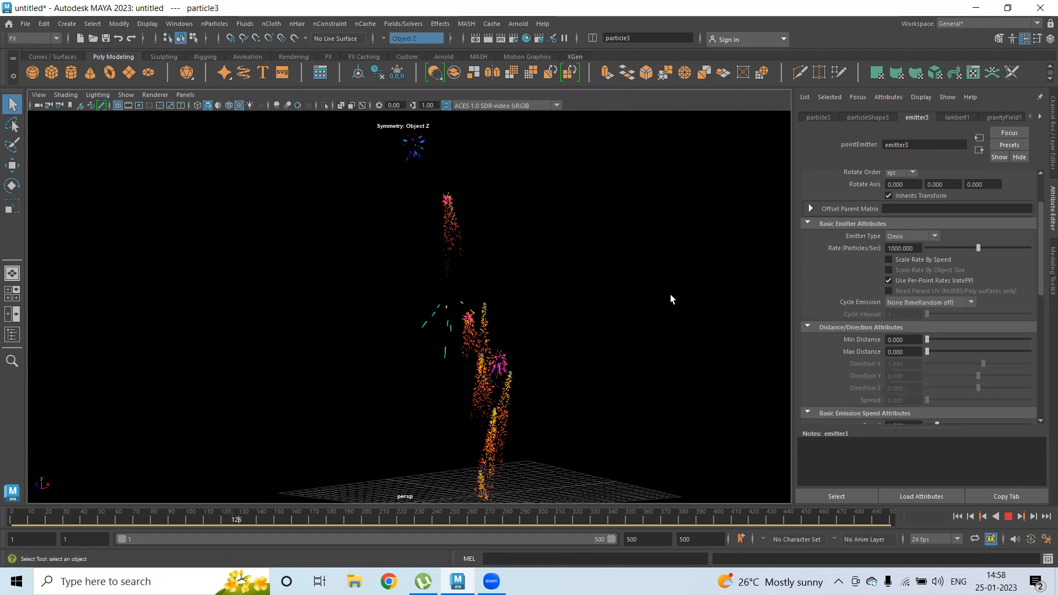
pyautogui.scroll(-2, 607, 292)
pyautogui.keyDown('alt'); pyautogui.moveTo(515, 283); pyautogui.dragTo(612, 300); pyautogui.keyUp('alt')
pyautogui.press('Escape')
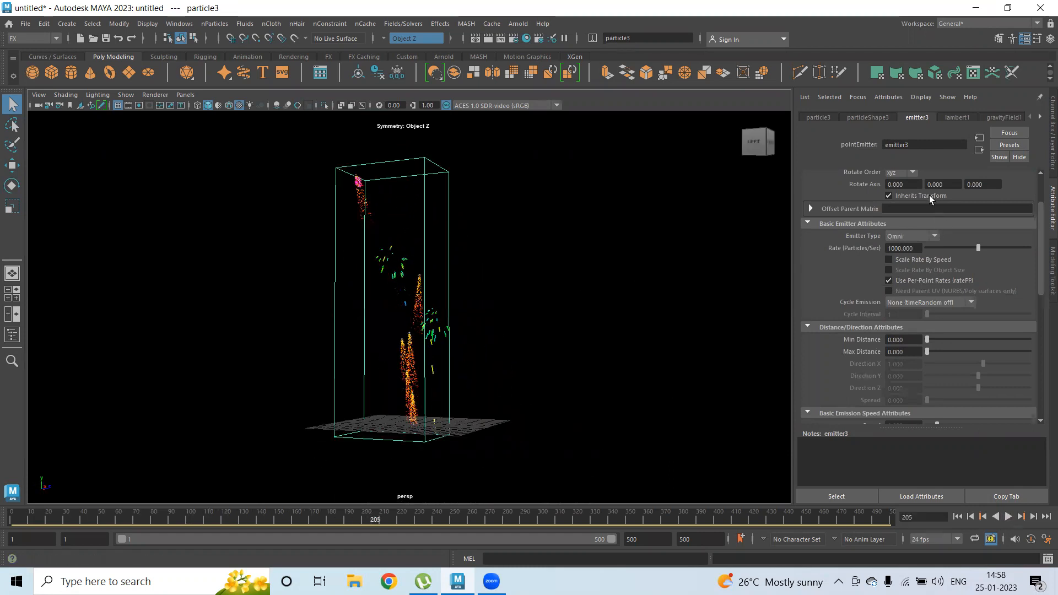
# Change particleShape3's render type to MultiStreak with a multi count of 4 and a multi radius of about 1.868.
pyautogui.click(868, 117)
pyautogui.scroll(-3, 914, 306)
pyautogui.click(903, 299)
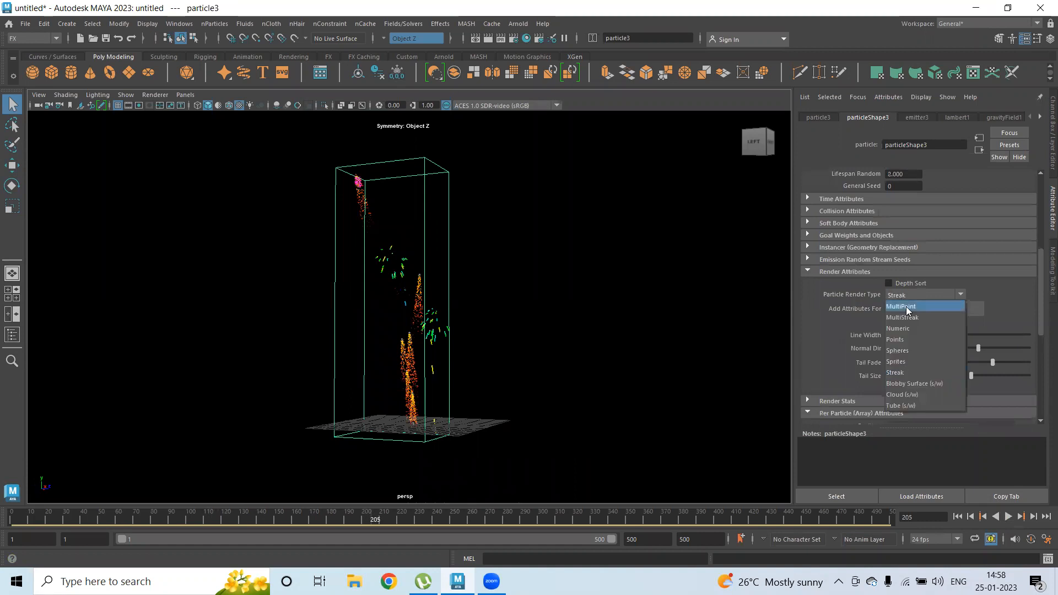
pyautogui.click(908, 313)
pyautogui.click(910, 308)
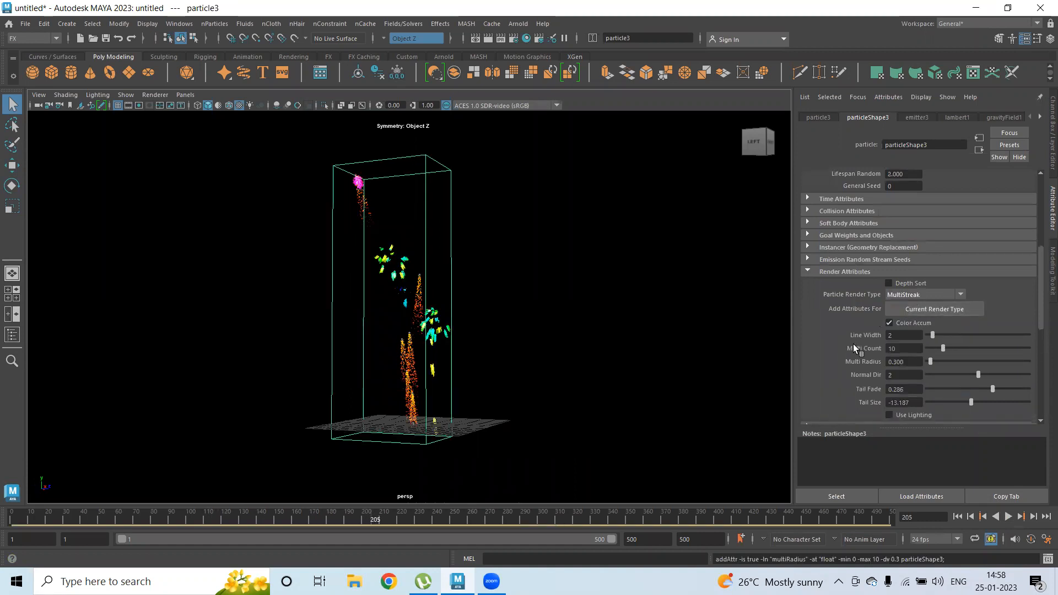
pyautogui.scroll(-3, 927, 280)
pyautogui.moveTo(943, 249)
pyautogui.mouseDown()
pyautogui.moveTo(945, 264)
pyautogui.moveTo(932, 251)
pyautogui.mouseUp()
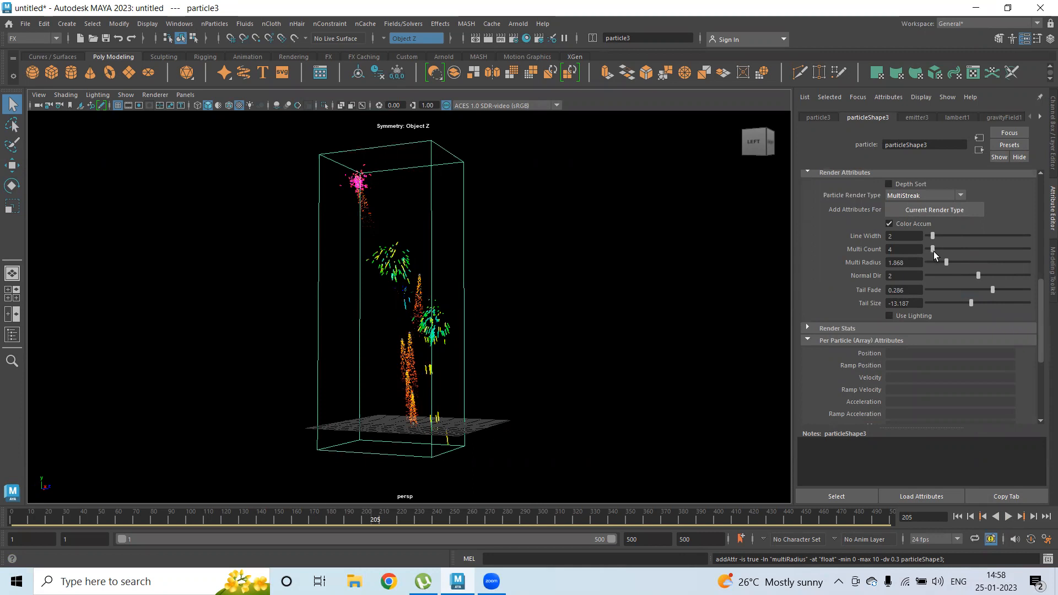
# Play the simulation from the start and examine the finished fireworks from different angles.
pyautogui.click(1008, 516)
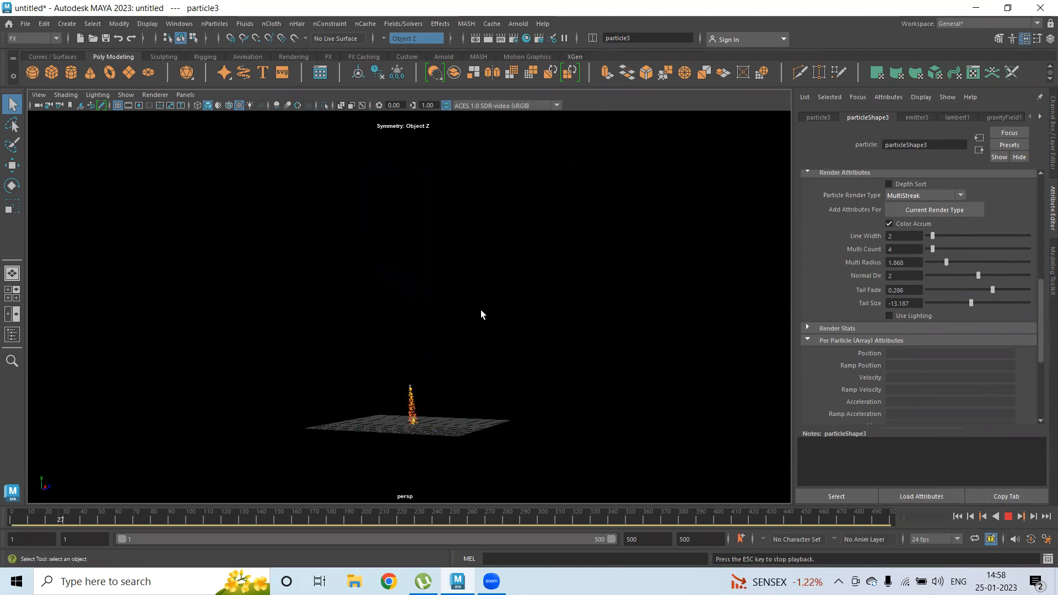
pyautogui.keyDown('alt'); pyautogui.moveTo(545, 356); pyautogui.dragTo(385, 295); pyautogui.keyUp('alt')
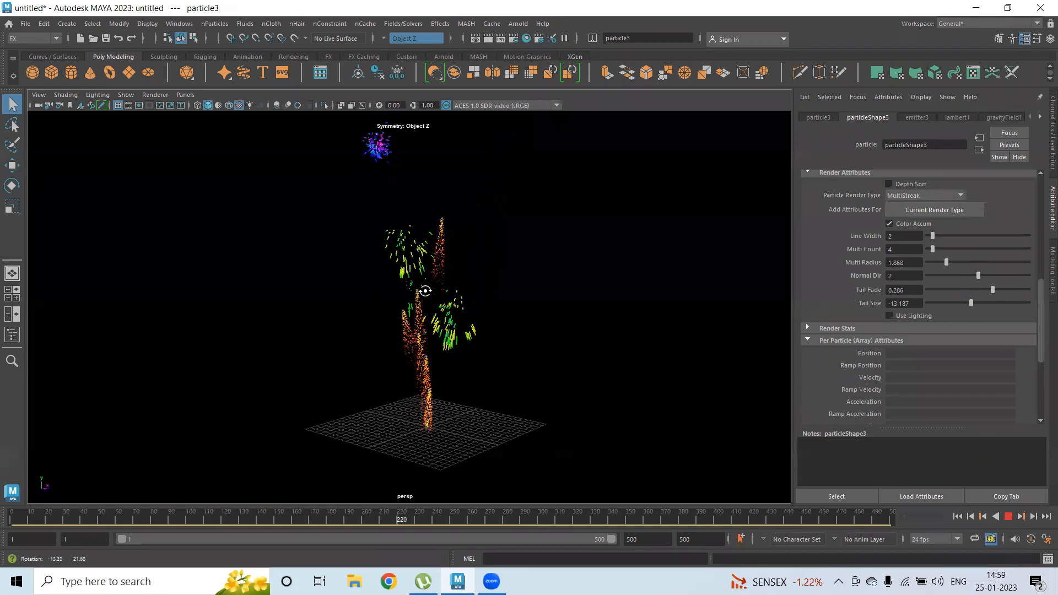
pyautogui.keyDown('alt'); pyautogui.moveTo(552, 318); pyautogui.dragTo(574, 348); pyautogui.keyUp('alt')
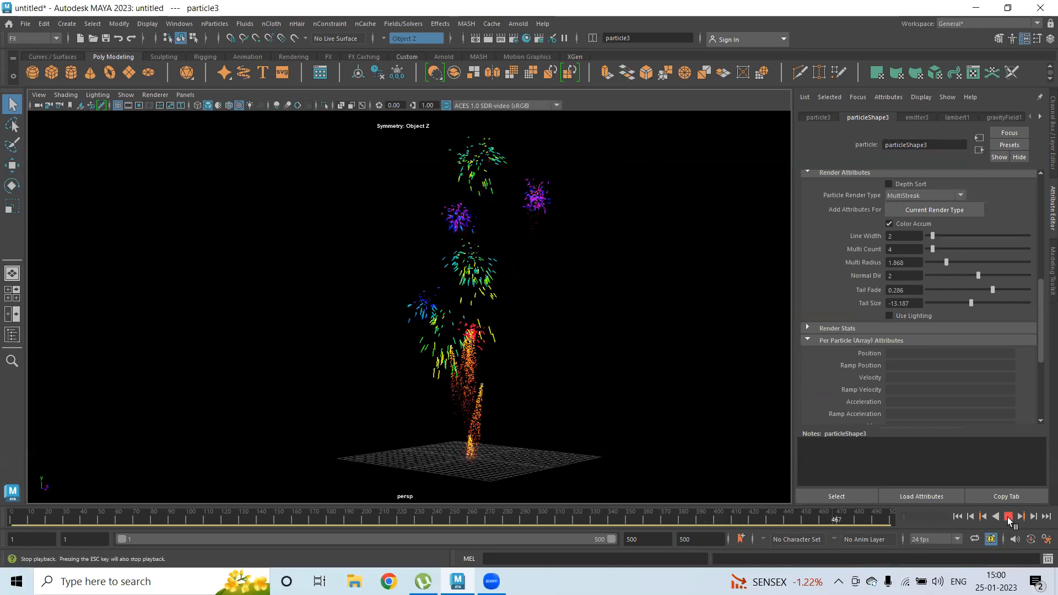
pyautogui.press('Escape')
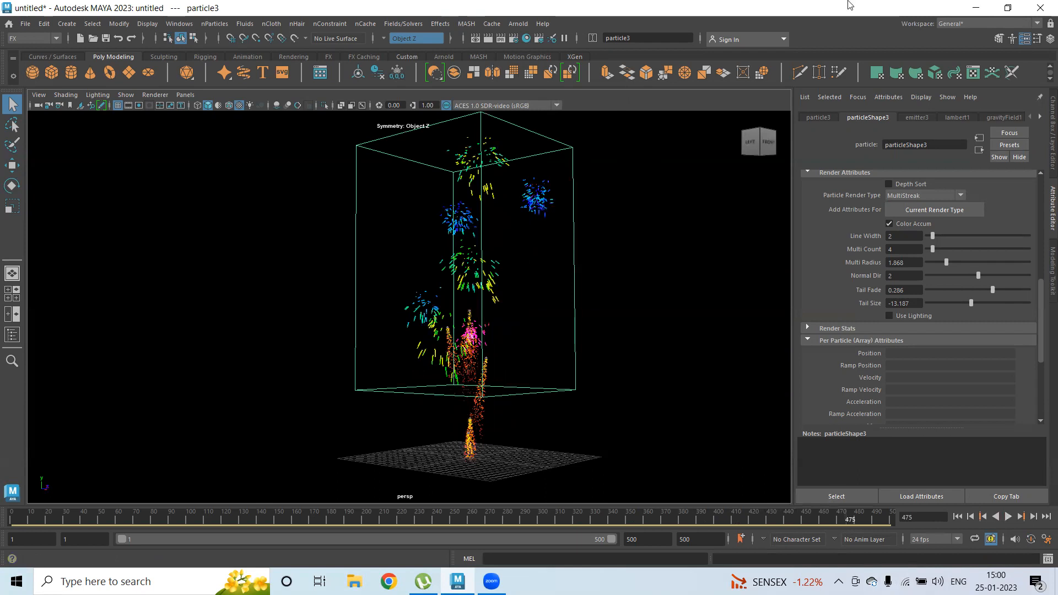